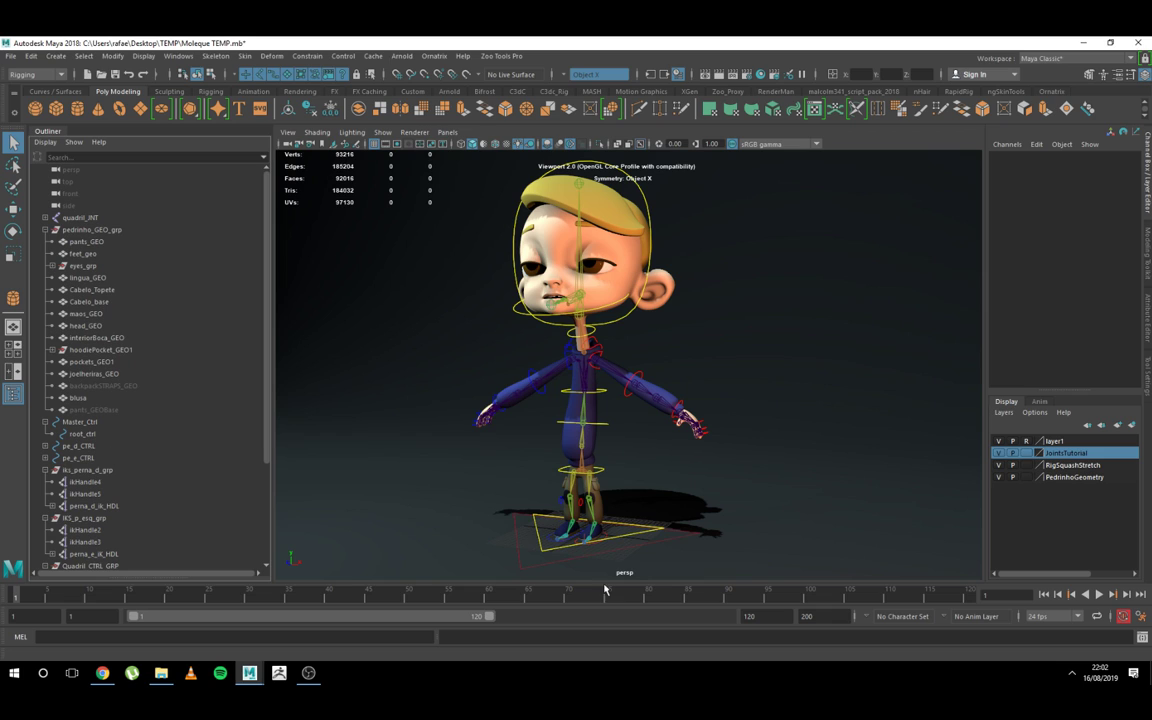
# Step: Select Master_Ctrl, test the hip control quadril_ctrl by moving it, and undo the move
pyautogui.click(680, 533)
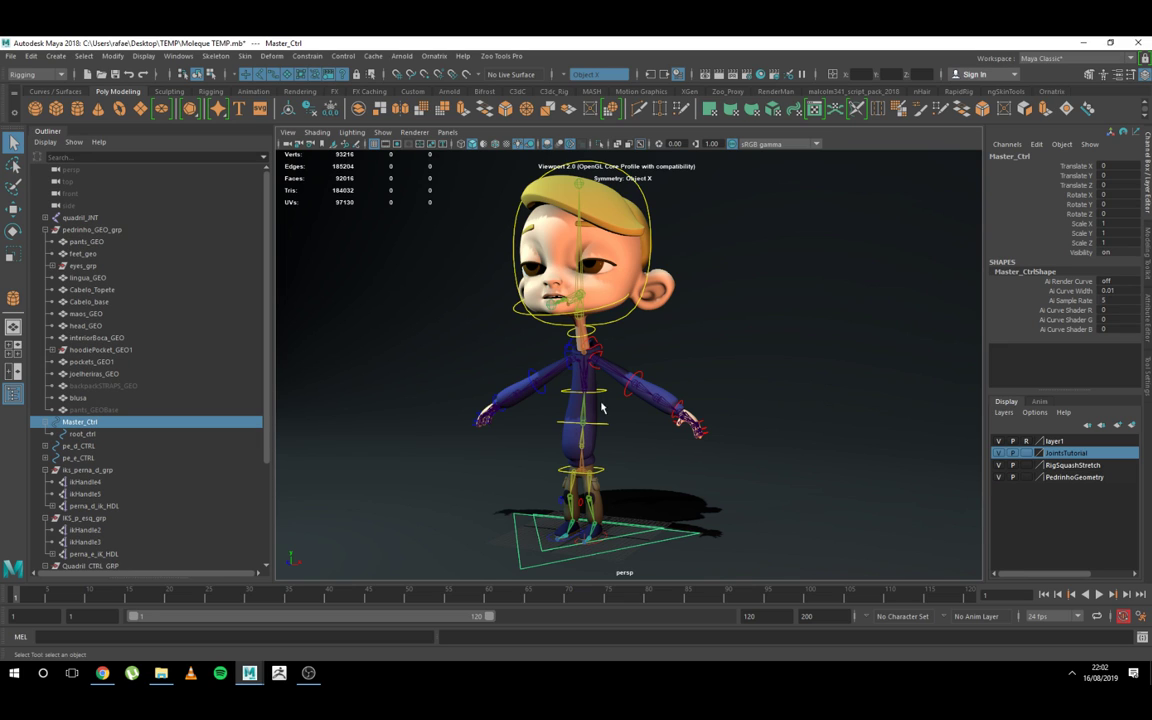
pyautogui.moveTo(632, 474)
pyautogui.keyDown('alt'); pyautogui.mouseDown()
pyautogui.moveTo(663, 470)
pyautogui.moveTo(627, 406)
pyautogui.moveTo(622, 471)
pyautogui.mouseUp(); pyautogui.keyUp('alt')
pyautogui.click(621, 466)
pyautogui.press('w')
pyautogui.hotkey('ctrl', 'z')
pyautogui.hotkey('ctrl', 'z')
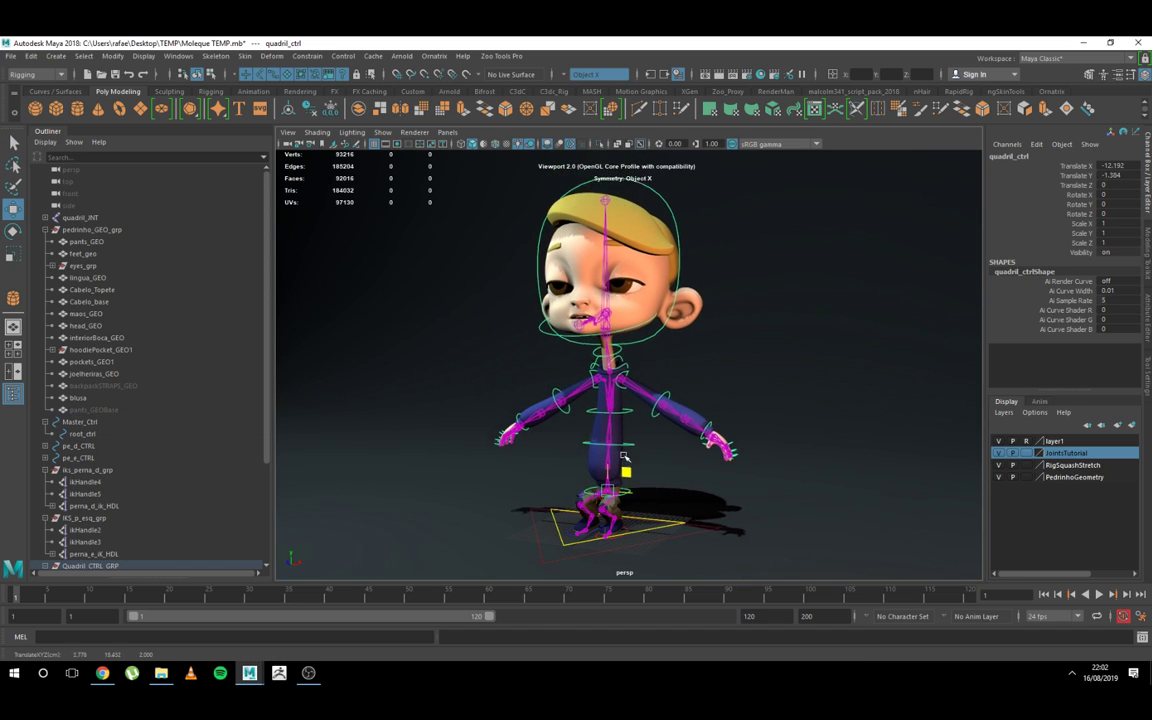
# Step: Test the elbow control cotovelo_e_FK_ctrl by rotating it, and undo the rotation
pyautogui.press('e')
pyautogui.click(658, 377)
pyautogui.moveTo(658, 377); pyautogui.dragTo(646, 382)
pyautogui.hotkey('ctrl', 'z')
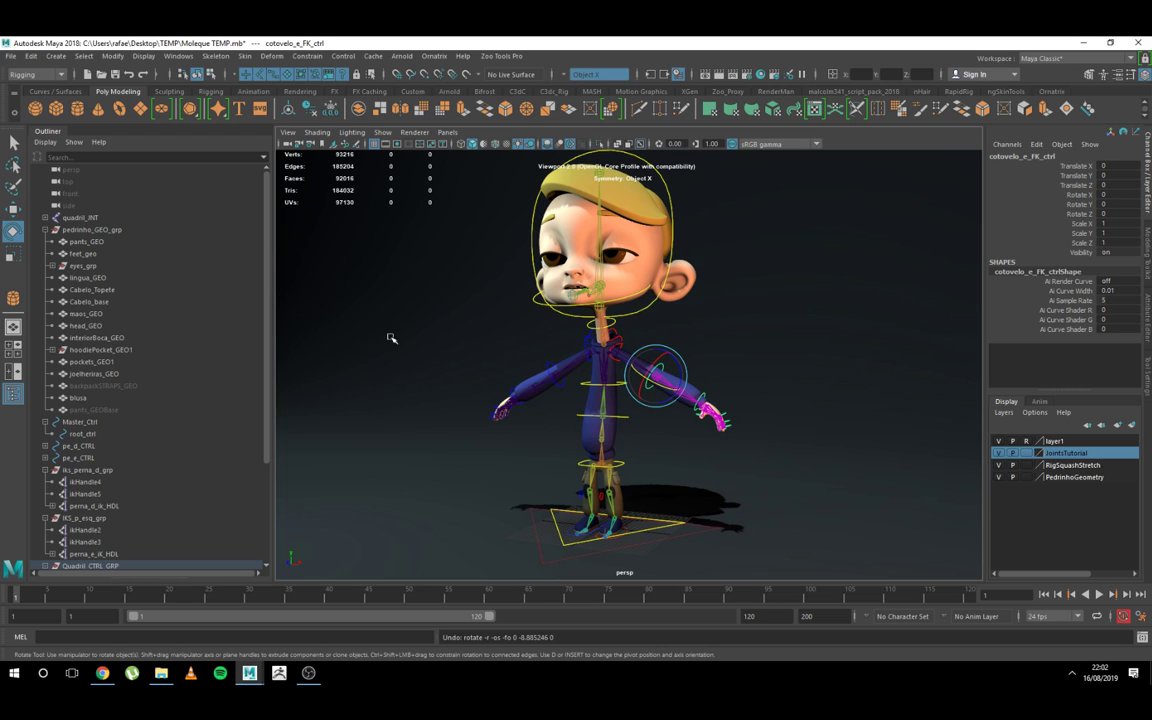
# Step: Select quadril_ctrl, locate it in the Outliner and select its parent group Quadril_CTRL_GRP
pyautogui.press('q')
pyautogui.click(623, 463)
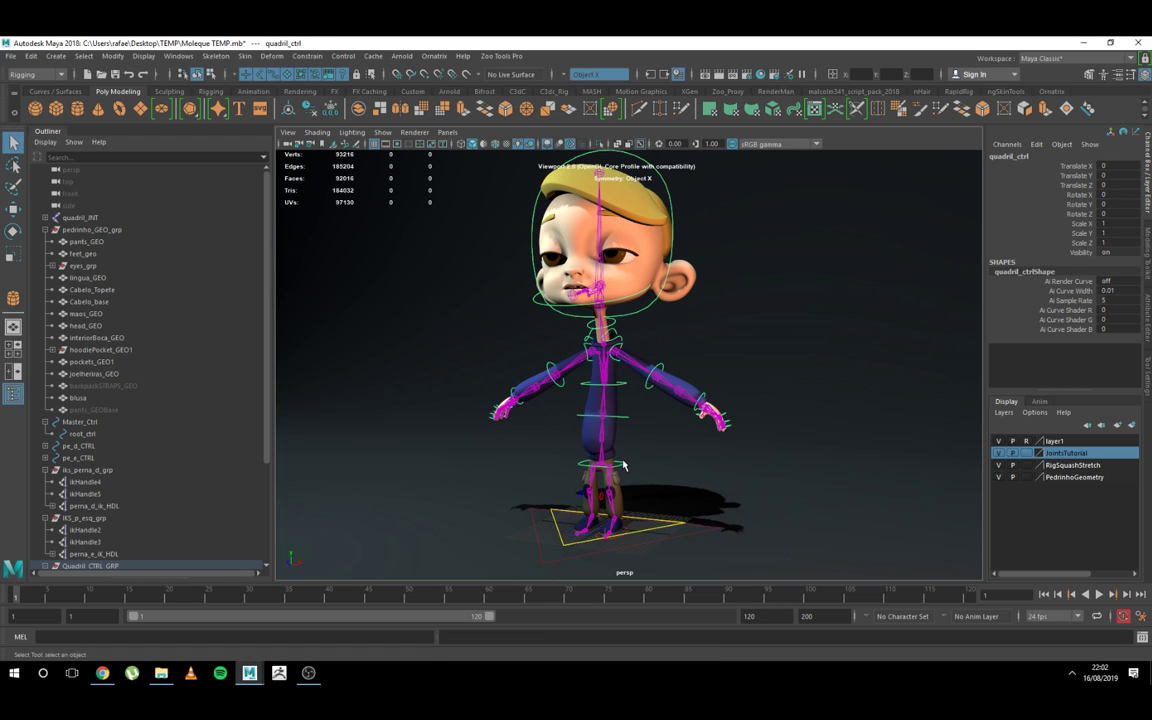
pyautogui.keyDown('alt'); pyautogui.moveTo(567, 495); pyautogui.dragTo(566, 477); pyautogui.keyUp('alt')
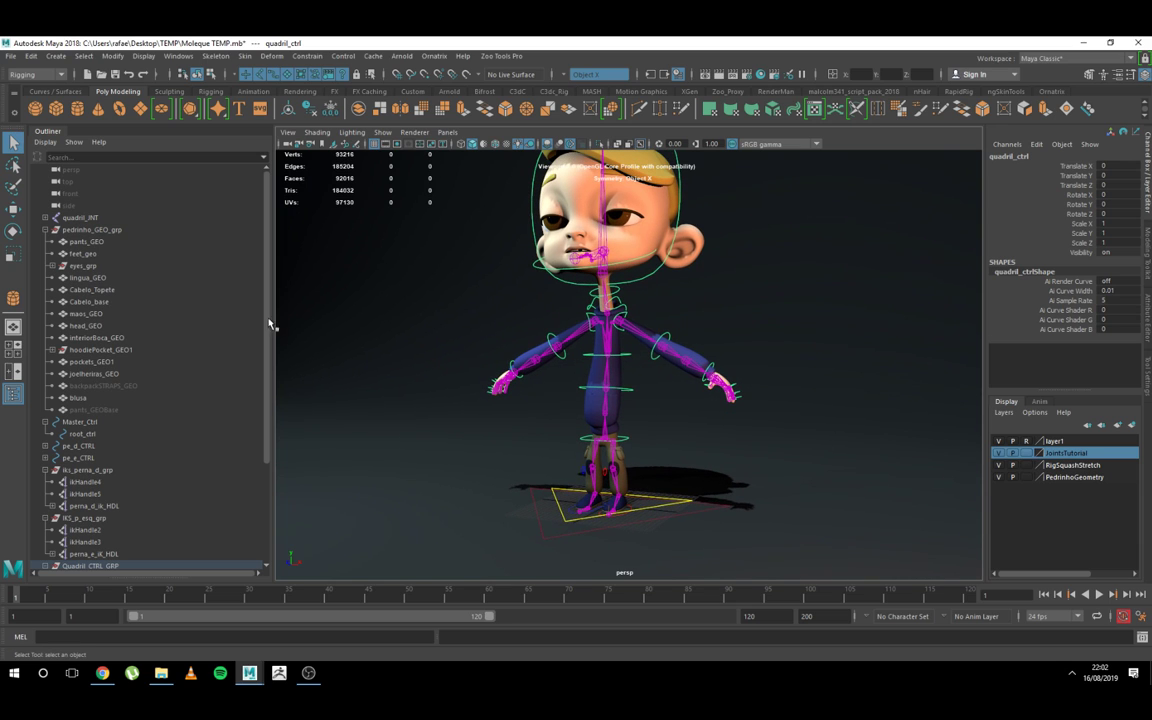
pyautogui.scroll(-4, 227, 375)
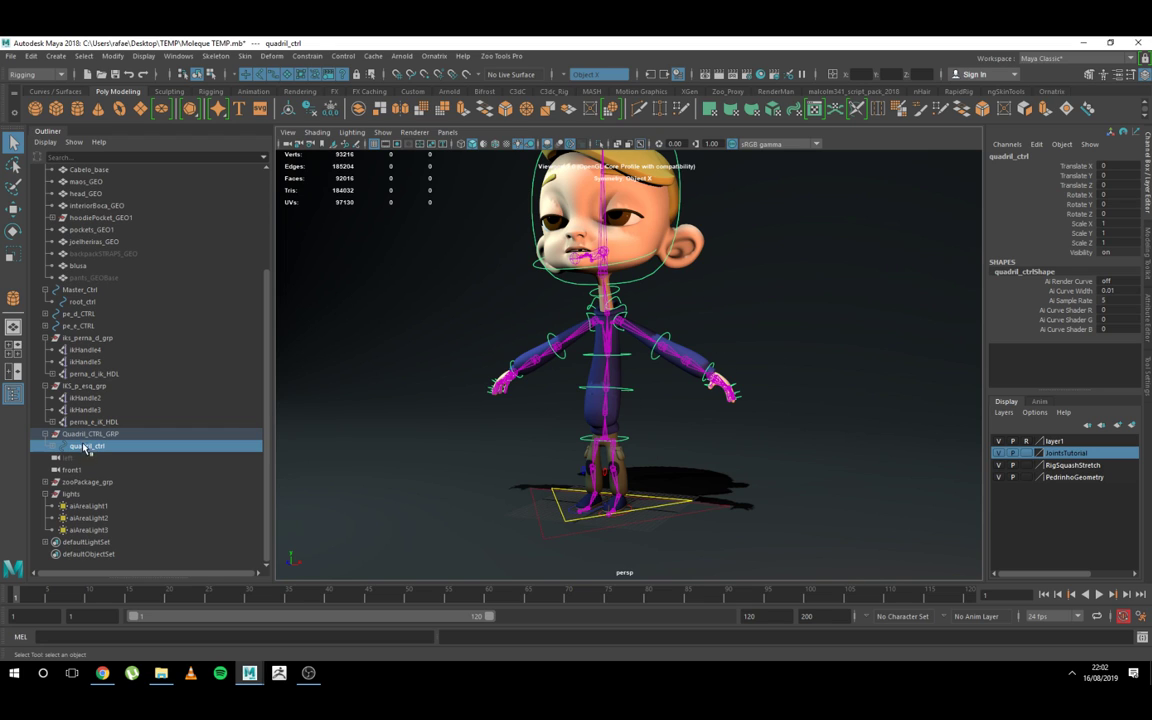
pyautogui.press('Up')
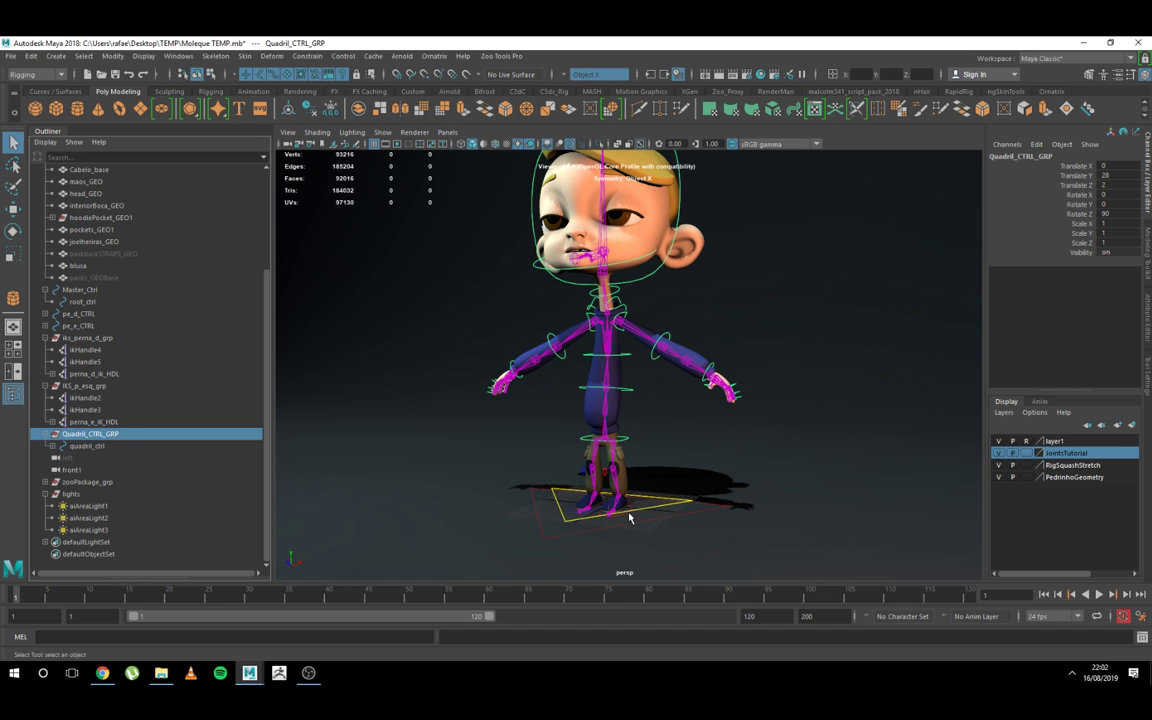
# Step: Test the foot control pe_e_CTRL by moving it, and undo the move
pyautogui.keyDown('alt'); pyautogui.moveTo(645, 522); pyautogui.dragTo(627, 455, button='middle'); pyautogui.keyUp('alt')
pyautogui.scroll(3, 627, 455)
pyautogui.keyDown('alt'); pyautogui.moveTo(630, 460); pyautogui.dragTo(657, 548); pyautogui.keyUp('alt')
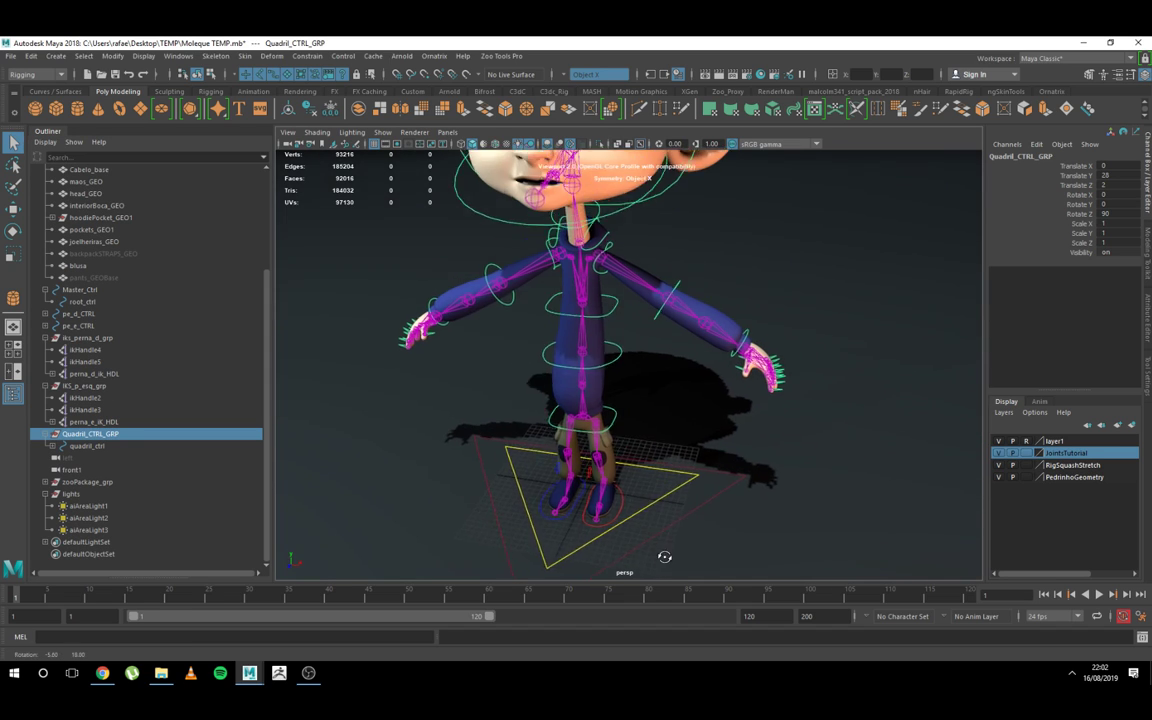
pyautogui.click(618, 503)
pyautogui.keyDown('alt'); pyautogui.moveTo(616, 504); pyautogui.dragTo(594, 450); pyautogui.keyUp('alt')
pyautogui.press('w')
pyautogui.hotkey('ctrl', 'z')
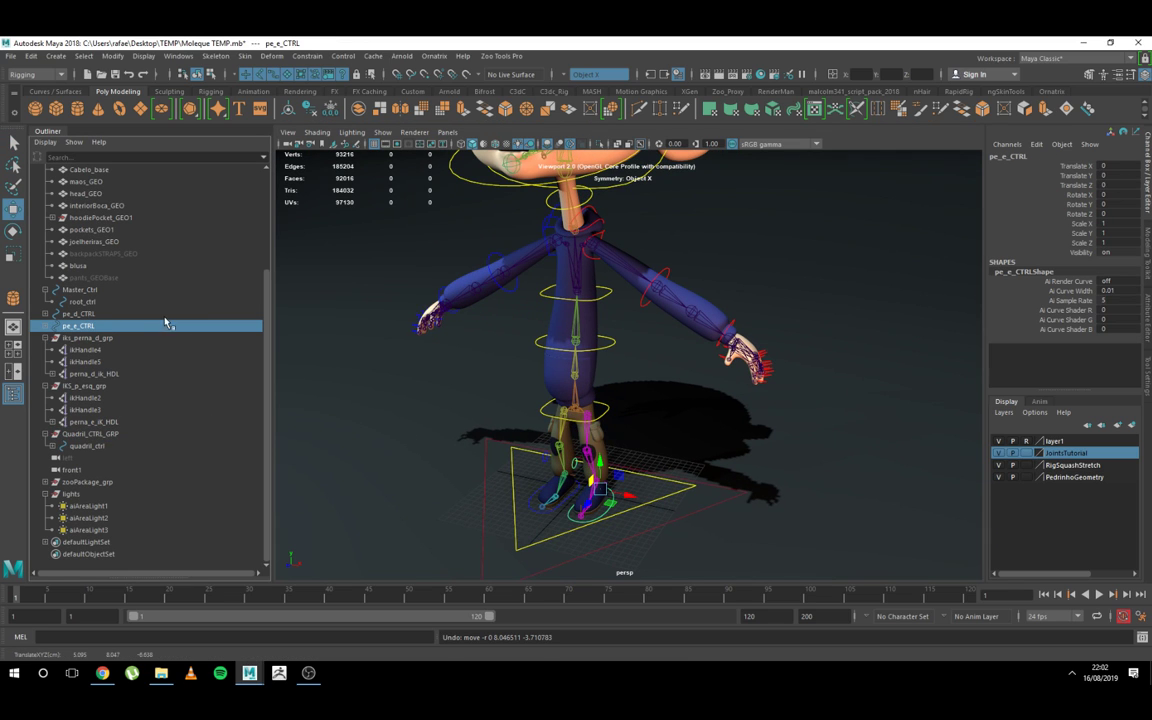
# Step: Inspect the foot controls pe_d_CTRL and pe_e_CTRL and the group iks_perna_d_grp in the Outliner
pyautogui.click(80, 314)
pyautogui.click(80, 337)
pyautogui.click(82, 315)
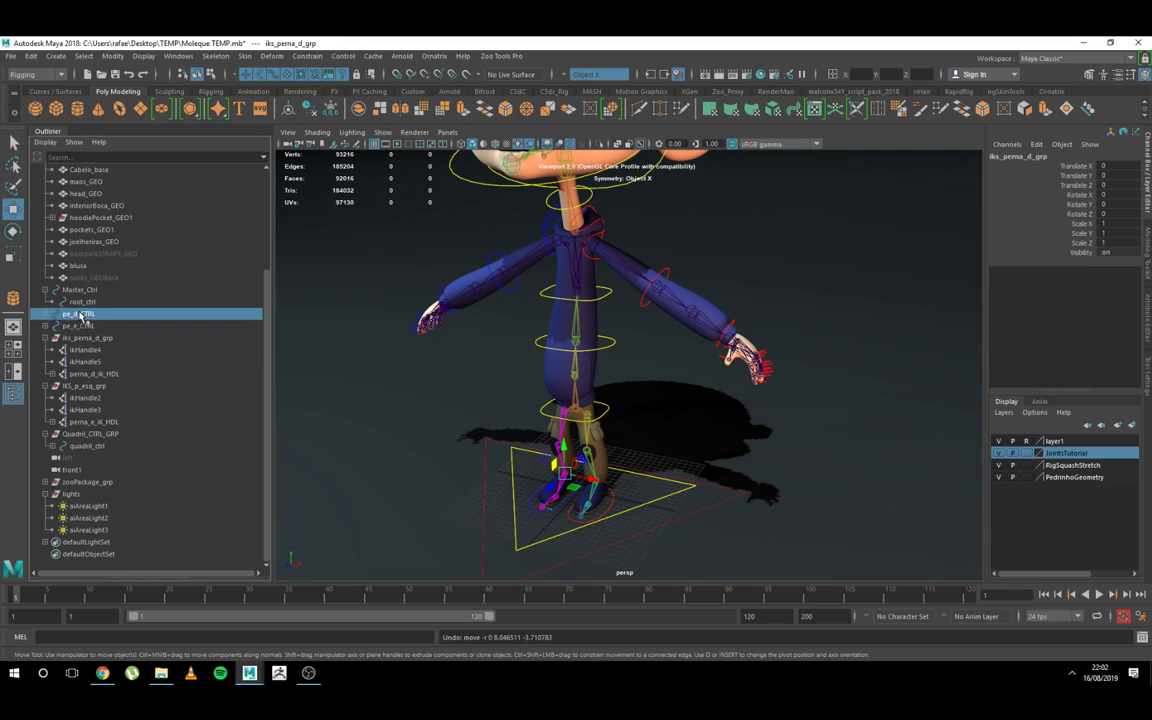
pyautogui.click(79, 327)
pyautogui.keyDown('alt'); pyautogui.moveTo(357, 477); pyautogui.dragTo(370, 476); pyautogui.keyUp('alt')
pyautogui.press('q')
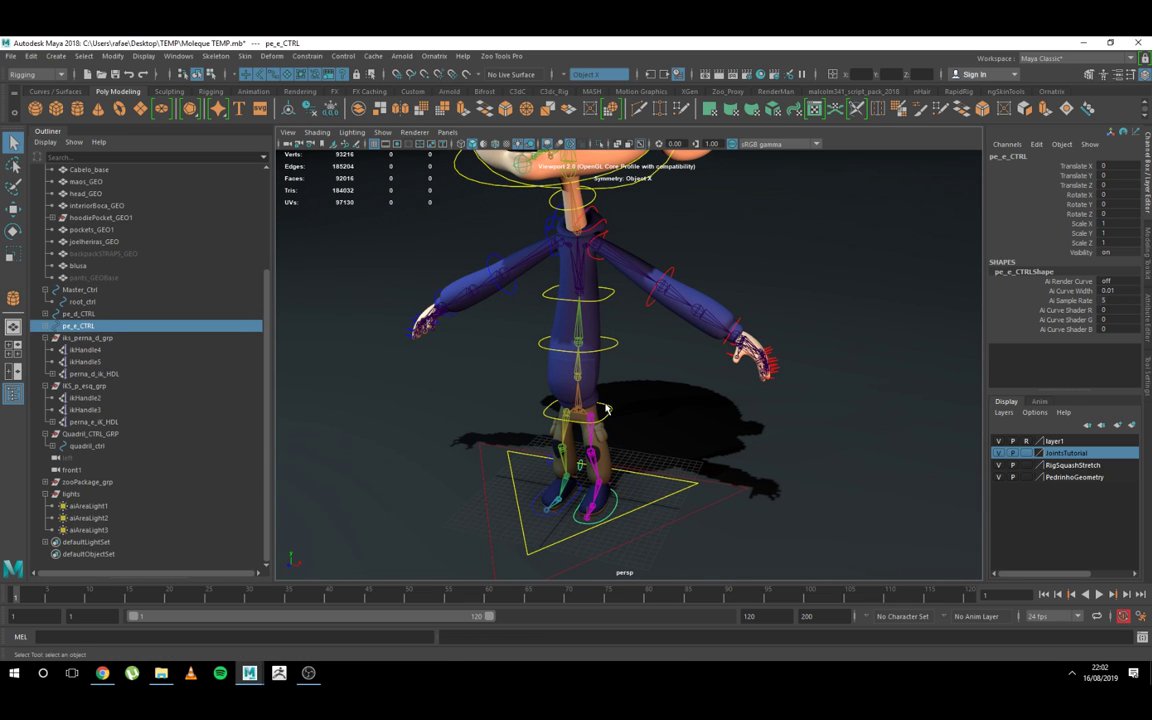
# Step: Test how the legs bend by lowering quadril_ctrl slightly, and undo the change
pyautogui.click(606, 409)
pyautogui.press('w')
pyautogui.moveTo(573, 379); pyautogui.dragTo(572, 385)
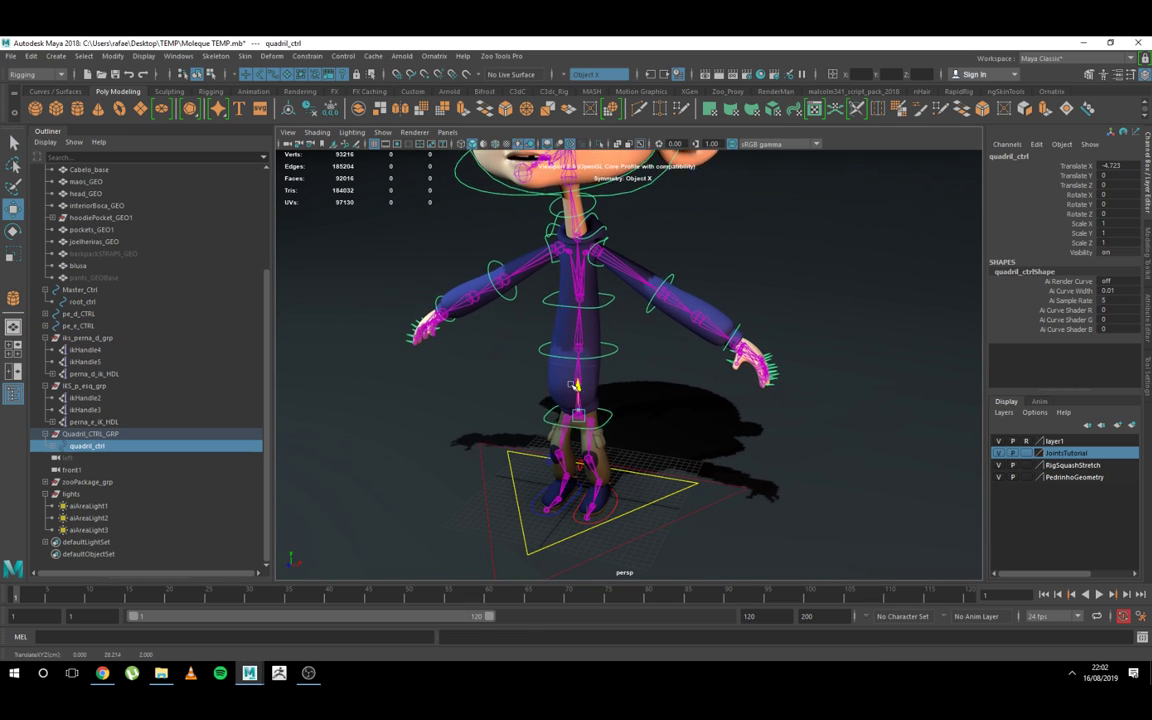
pyautogui.hotkey('ctrl', 'z')
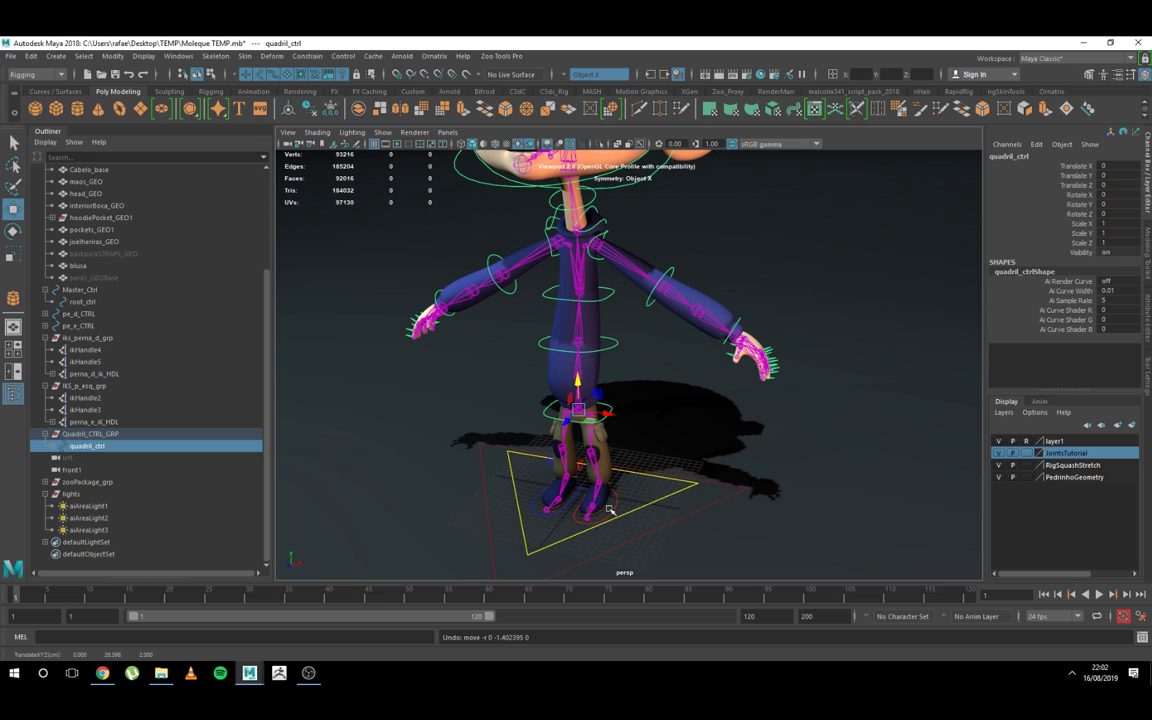
# Step: Inspect the leg IK handles ikHandle3, ikHandle2, ikHandle5 and ikHandle4 one after another
pyautogui.click(87, 407)
pyautogui.click(87, 398)
pyautogui.click(97, 362)
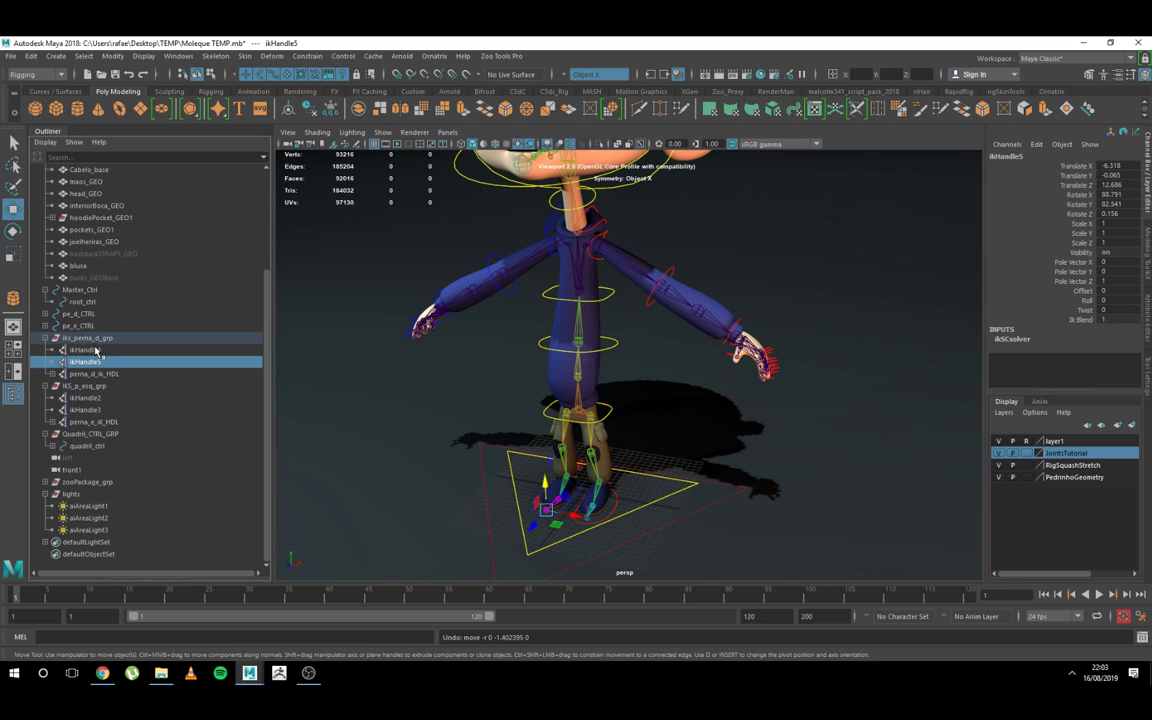
pyautogui.click(97, 349)
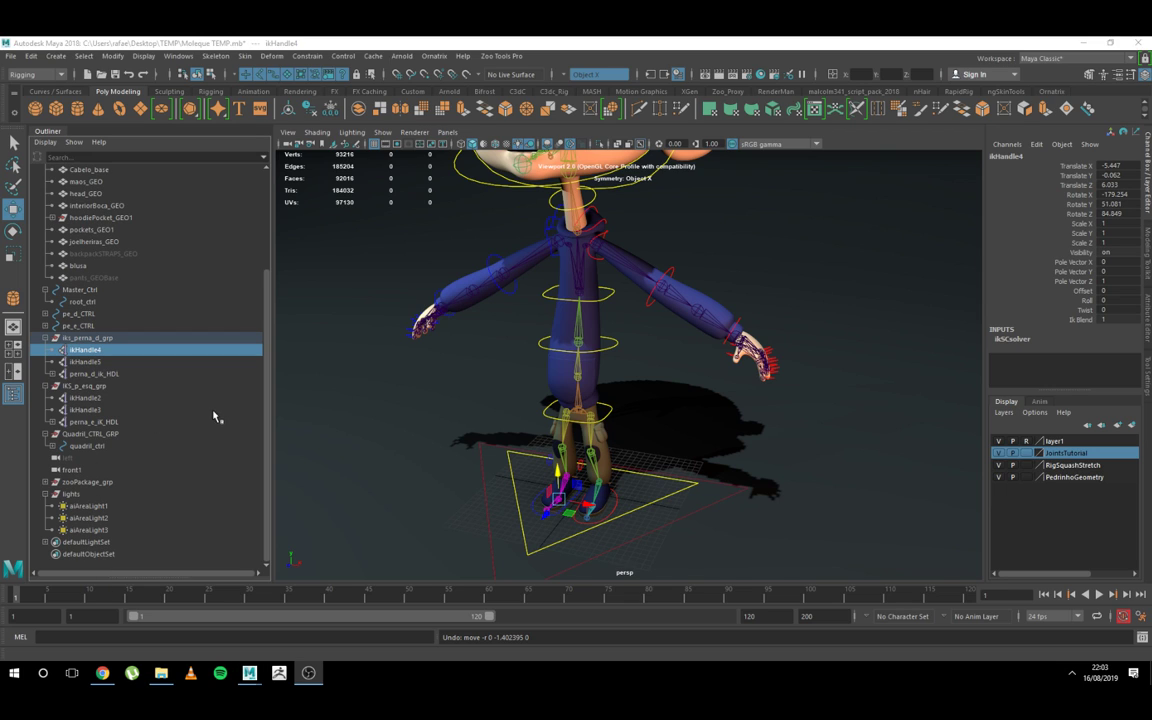
# Step: Select pedrinho_GEO_grp to review the character's meshes and leave the group collapsed in the Outliner
pyautogui.scroll(4, 168, 408)
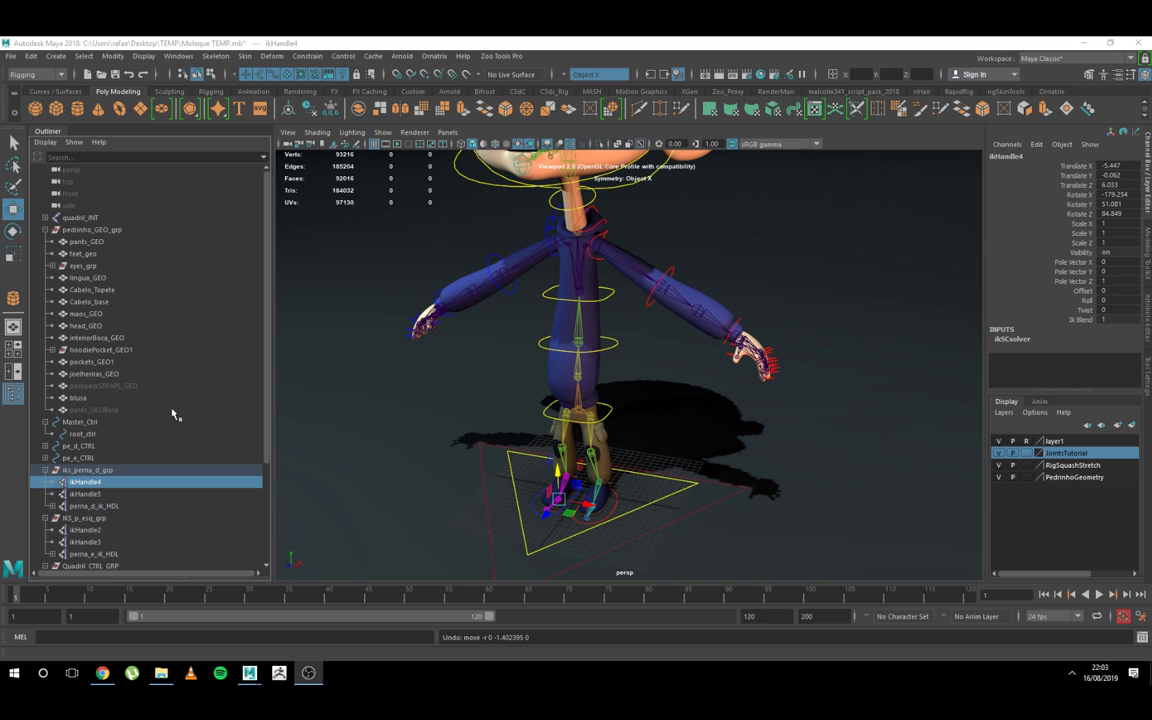
pyautogui.click(44, 230)
pyautogui.click(52, 230)
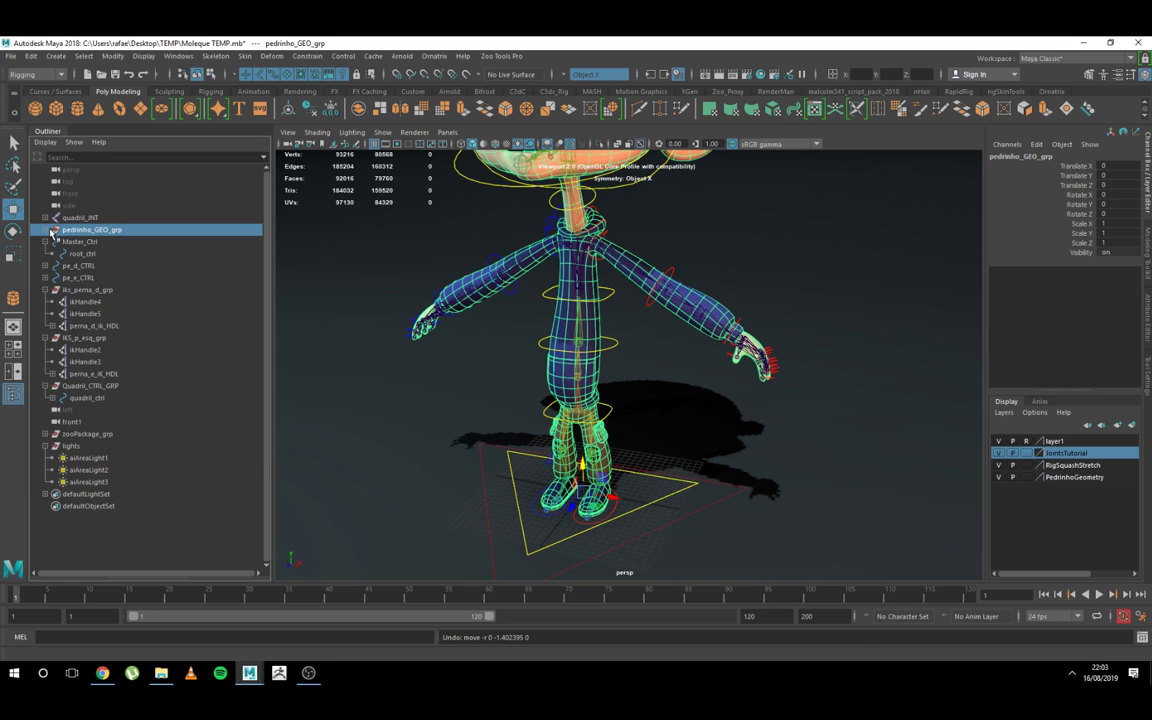
pyautogui.click(45, 230)
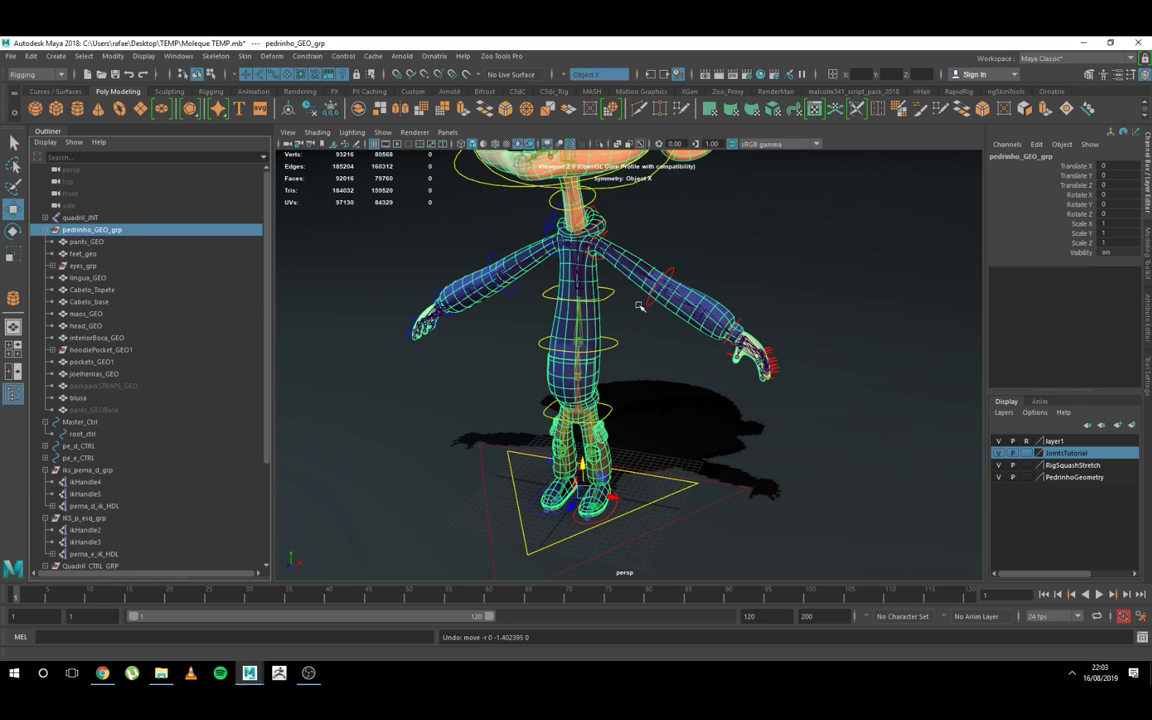
pyautogui.press('f')
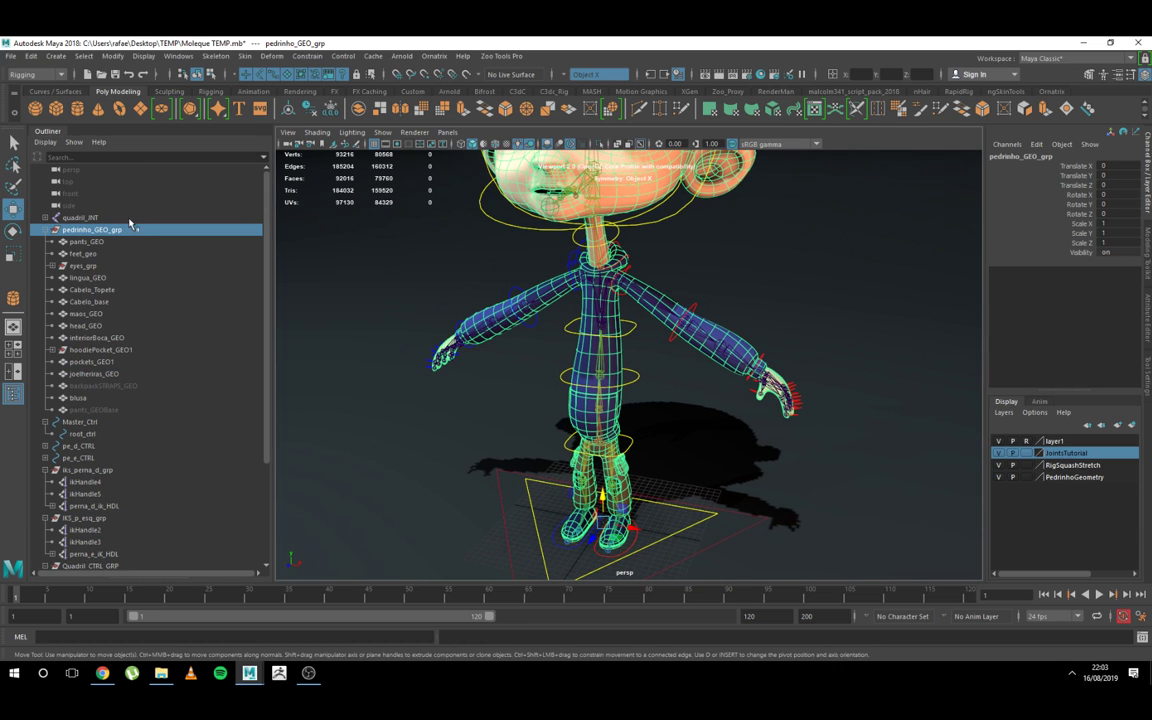
pyautogui.click(45, 230)
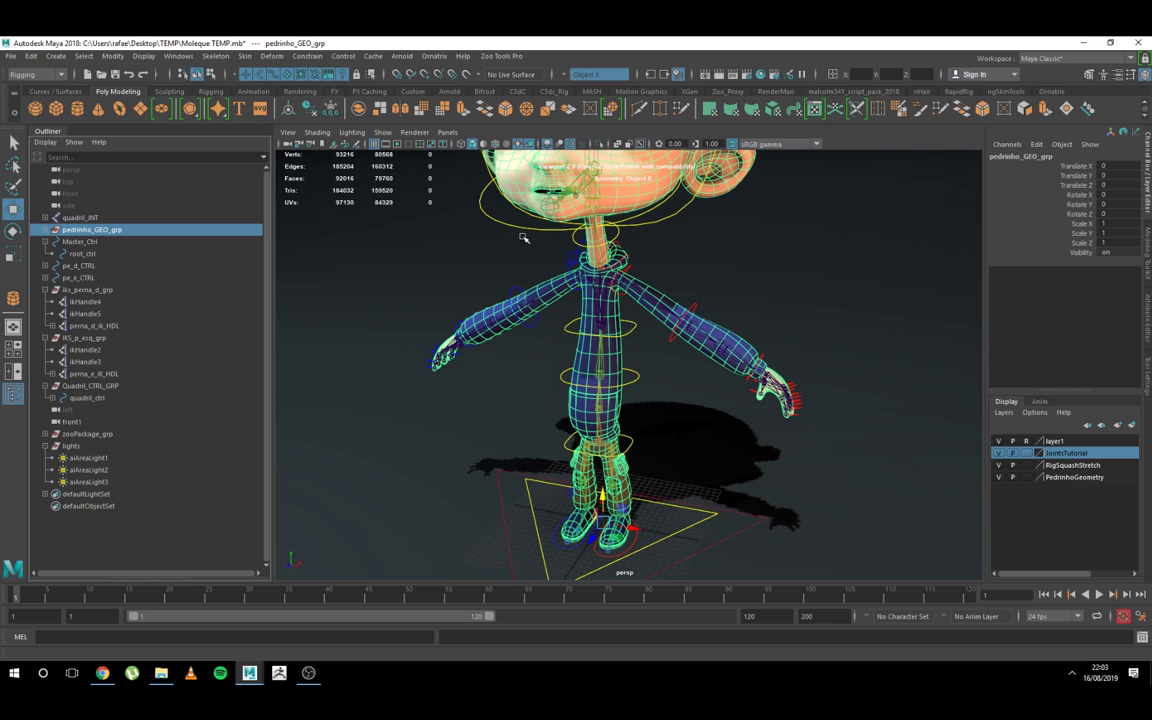
# Step: Review the quadril_JNT joint hierarchy and the controls Master_Ctrl and root_ctrl in the Outliner
pyautogui.click(82, 217)
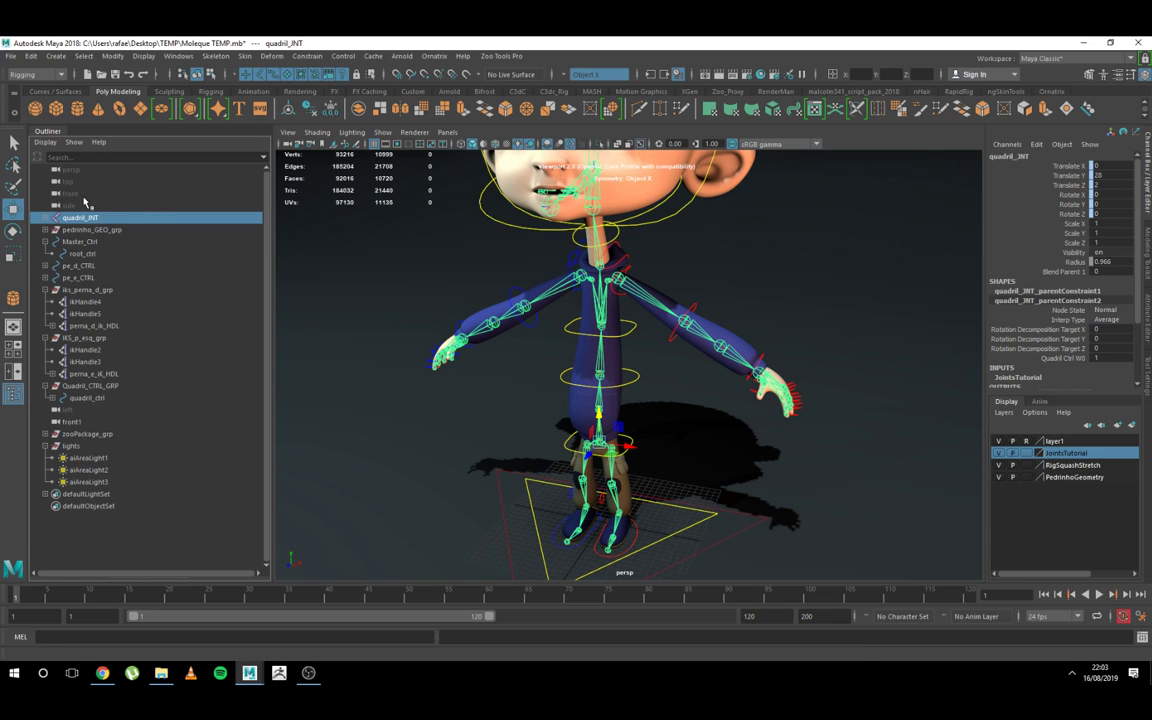
pyautogui.keyDown('shift'); pyautogui.click(45, 219); pyautogui.keyUp('shift')
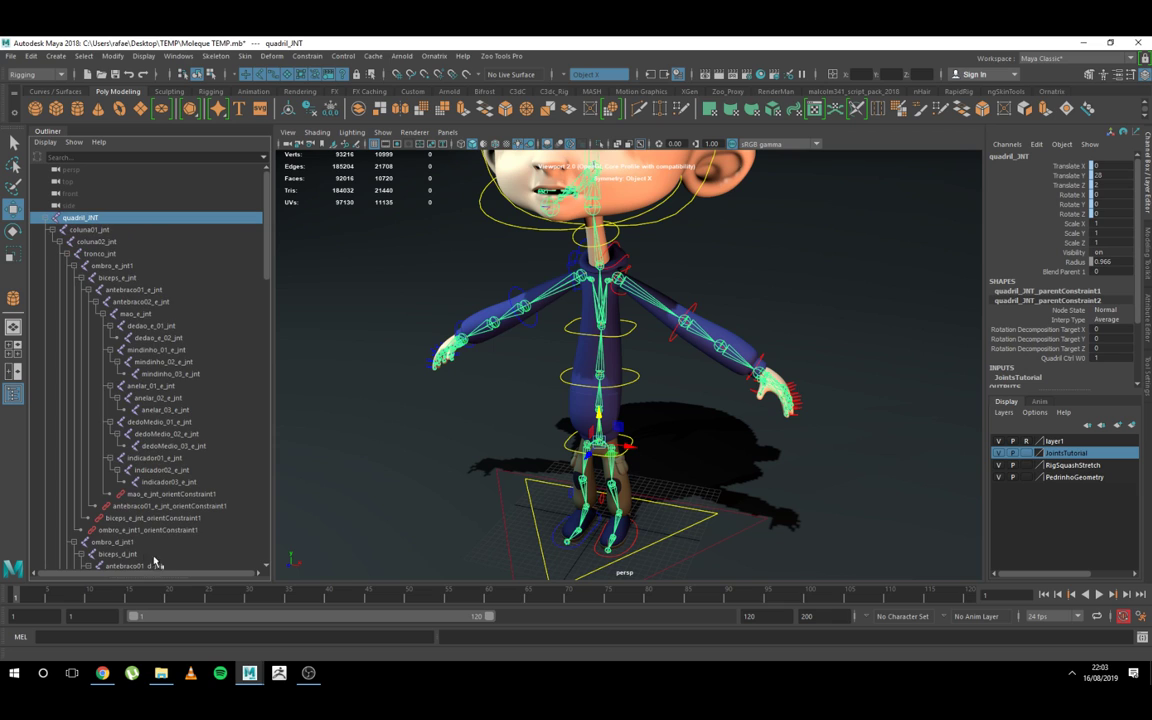
pyautogui.click(44, 218)
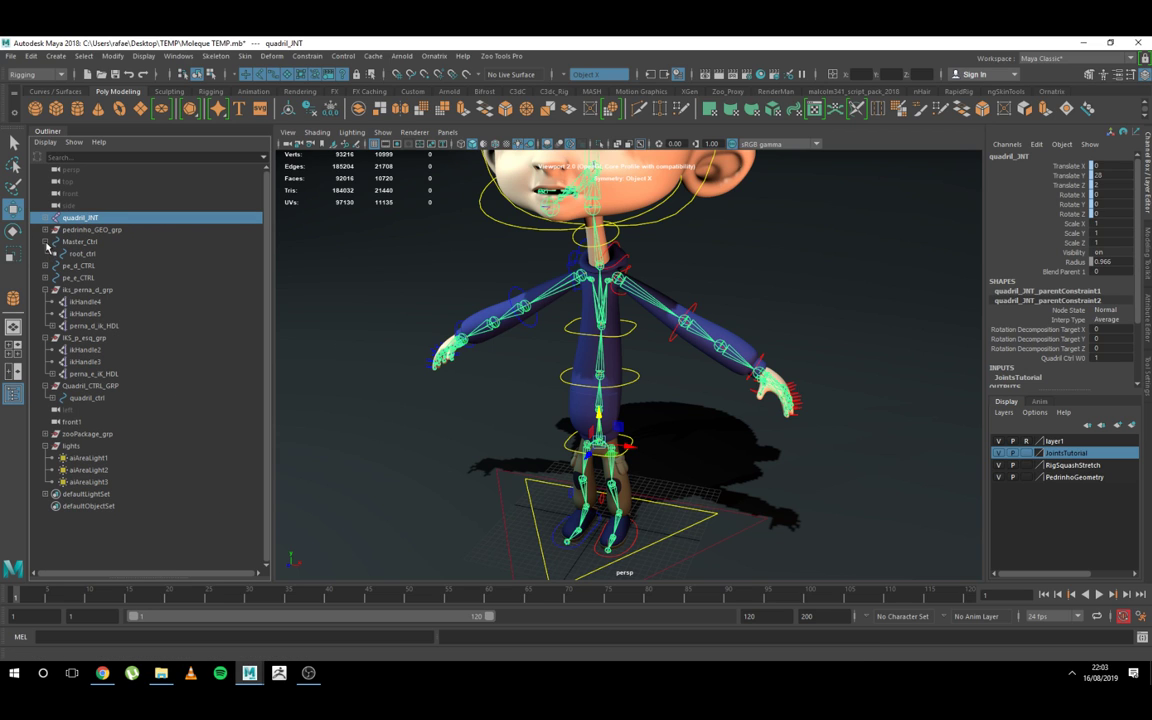
pyautogui.click(75, 241)
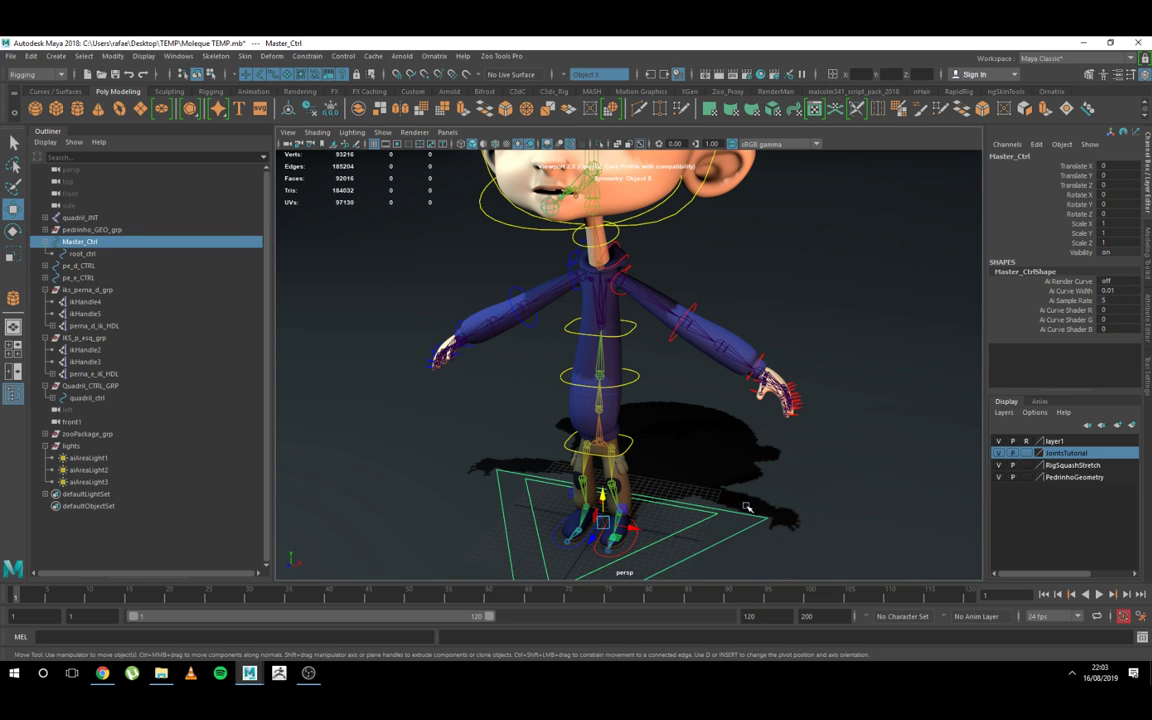
pyautogui.click(76, 255)
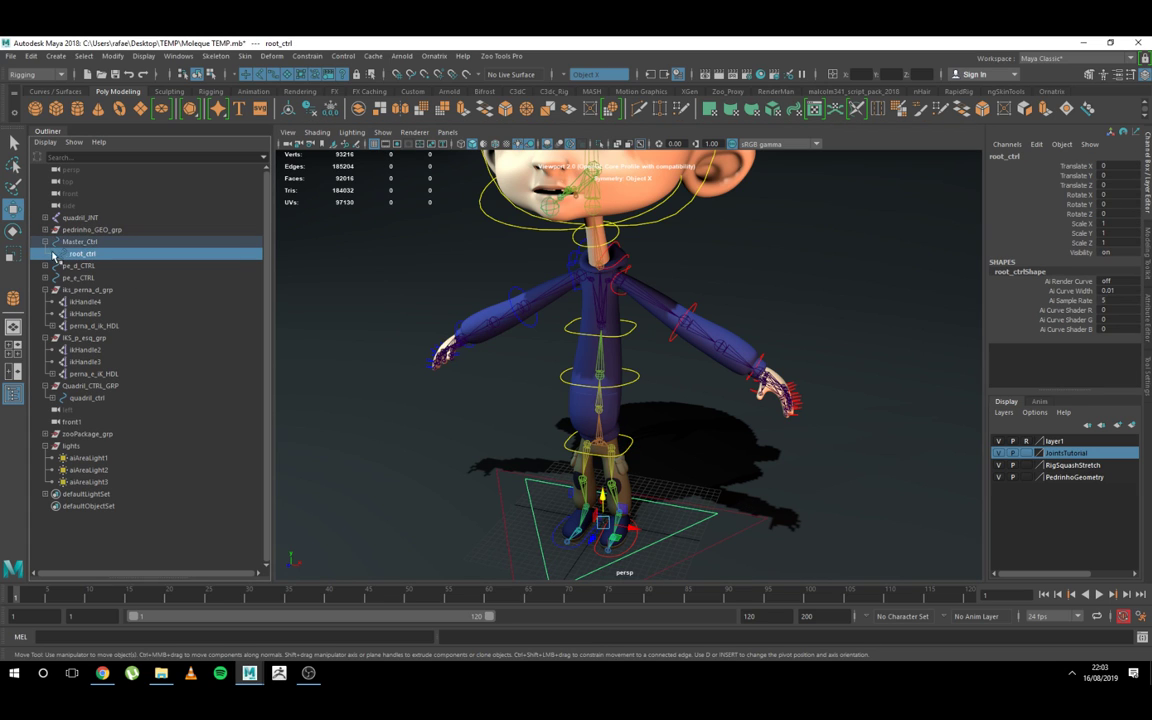
pyautogui.click(73, 244)
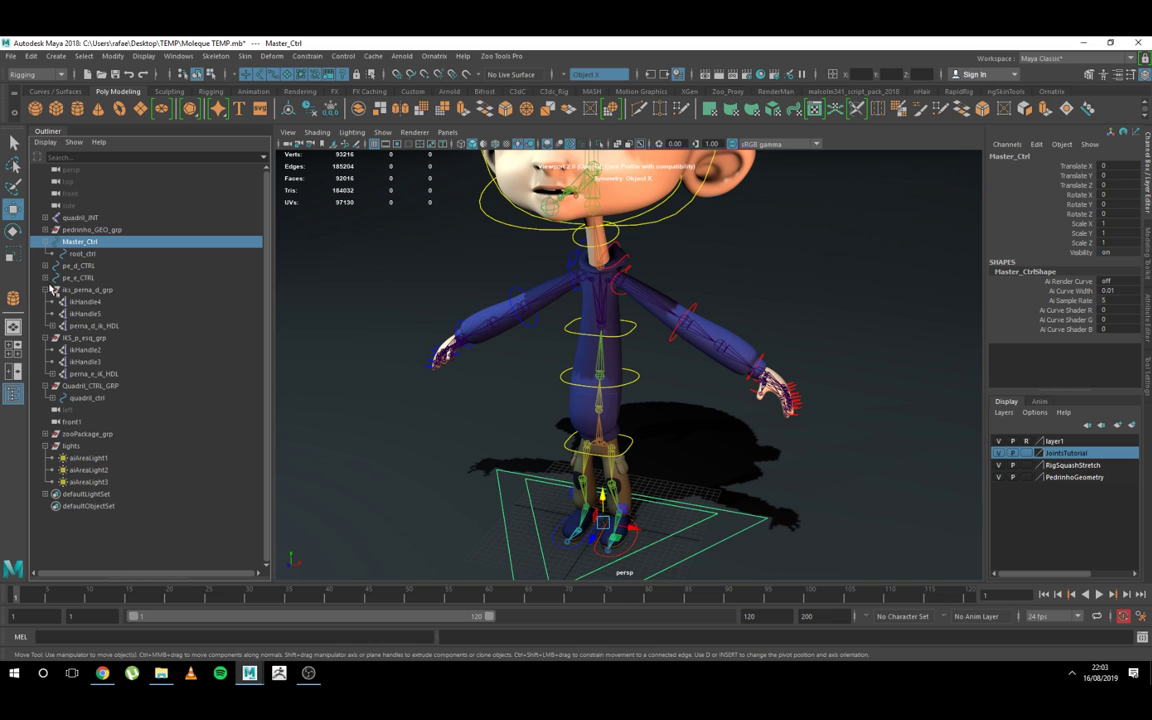
# Step: Collapse iks_perna_d_grp, IKS_p_esq_grp and lights in the Outliner, and select Quadril_CTRL_GRP
pyautogui.click(44, 289)
pyautogui.click(44, 290)
pyautogui.click(45, 290)
pyautogui.click(44, 302)
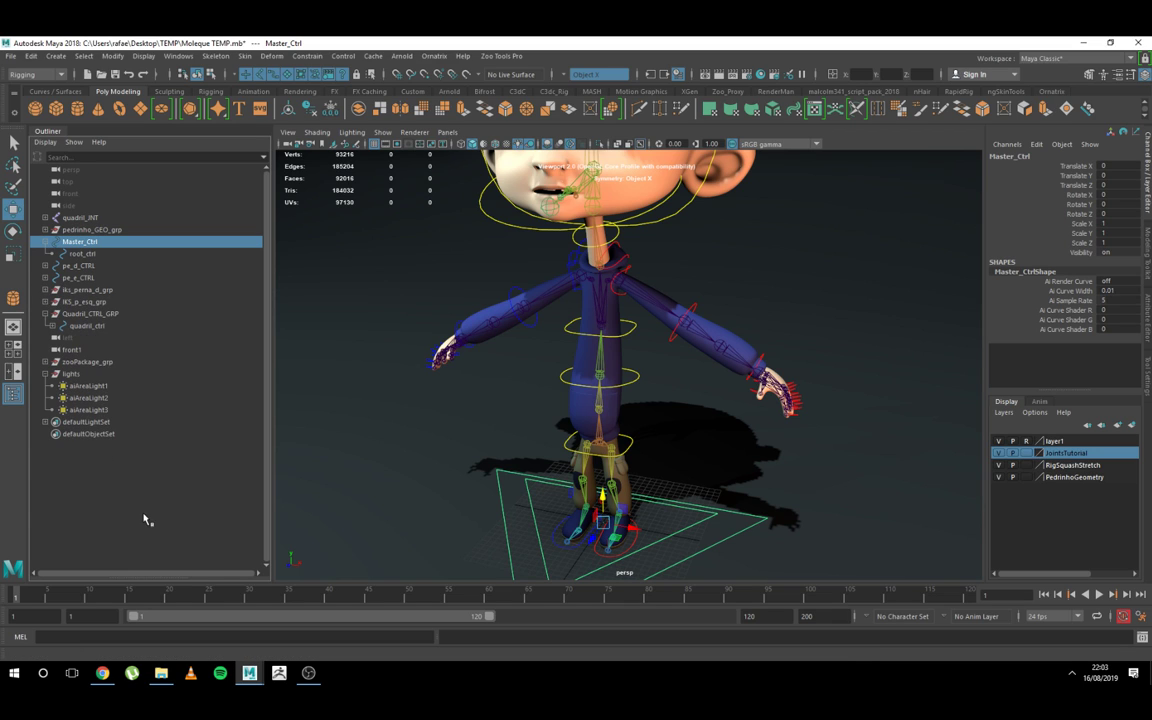
pyautogui.click(88, 314)
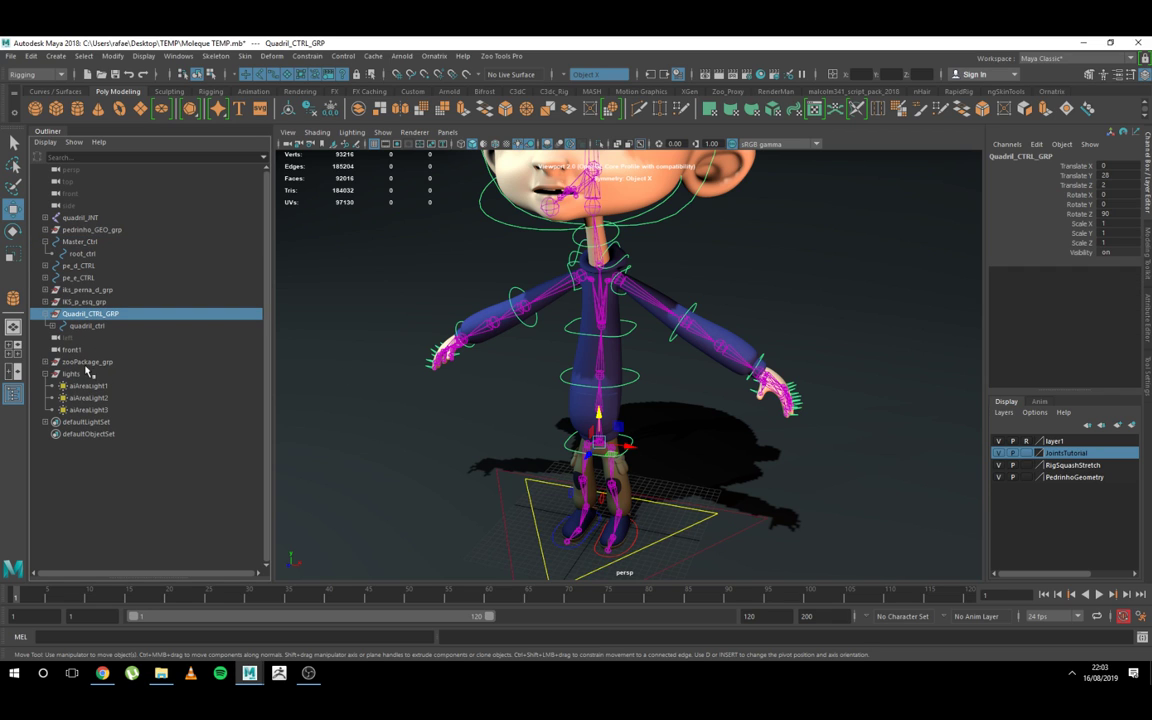
pyautogui.click(44, 373)
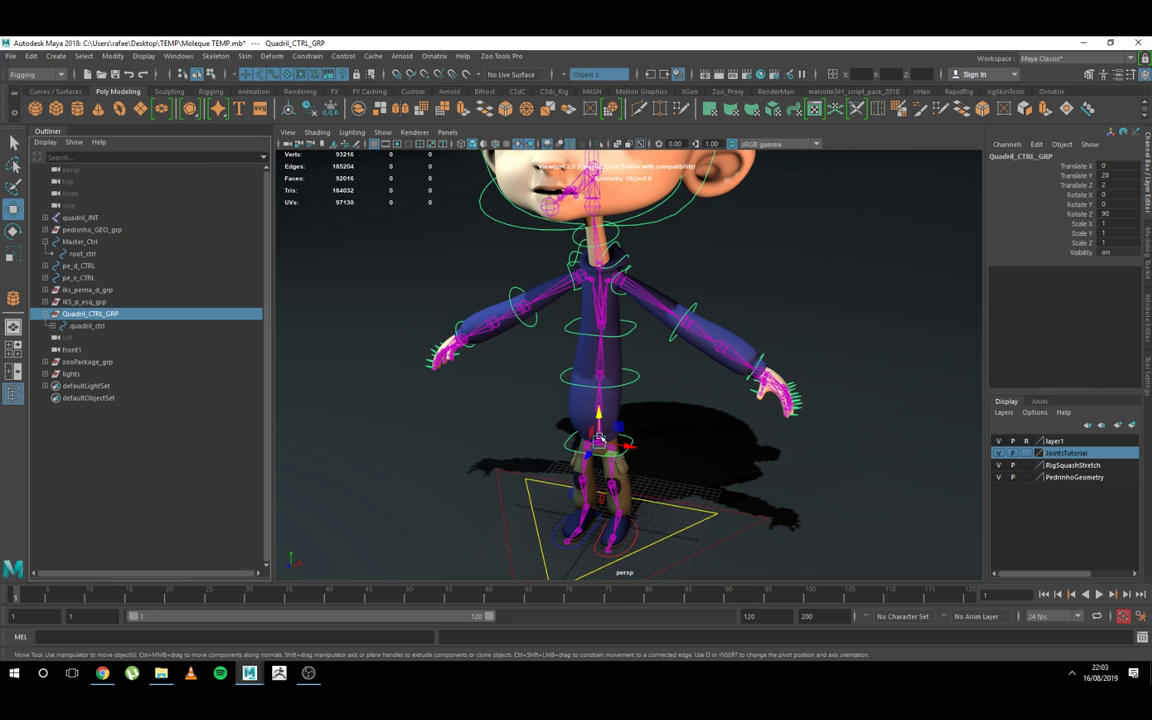
# Step: Create an empty group with nothing selected and name it Pedrinho
pyautogui.keyDown('alt'); pyautogui.moveTo(674, 414); pyautogui.dragTo(417, 283, button='right'); pyautogui.keyUp('alt')
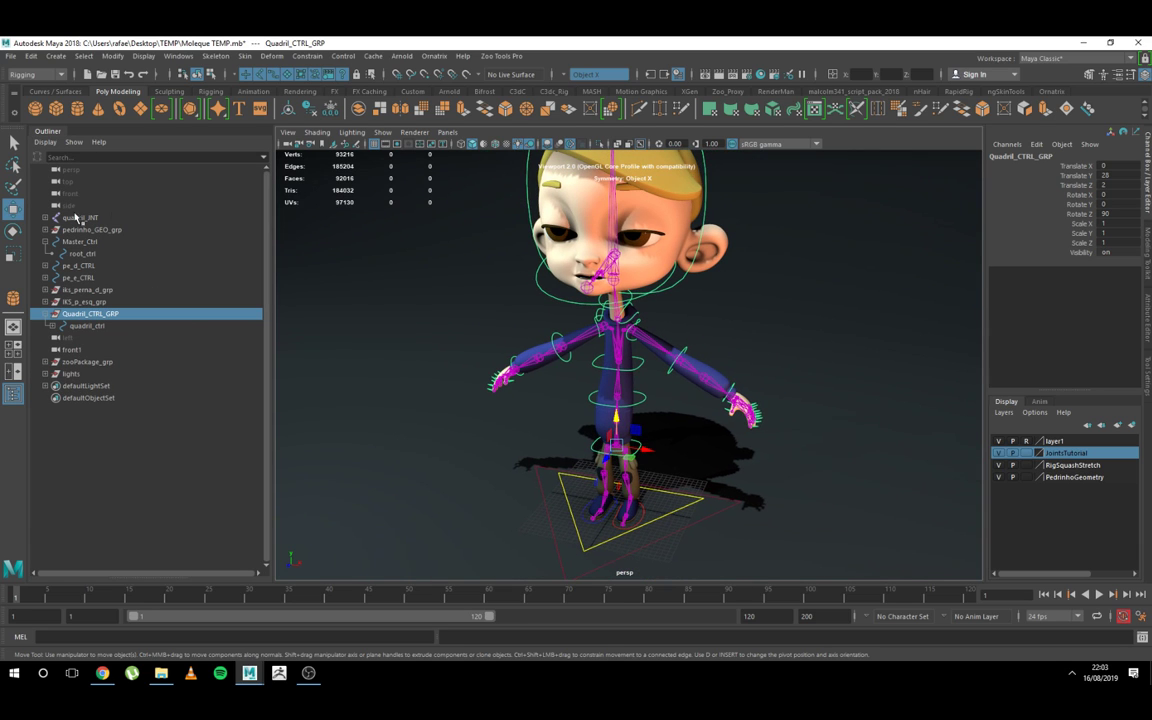
pyautogui.click(118, 515)
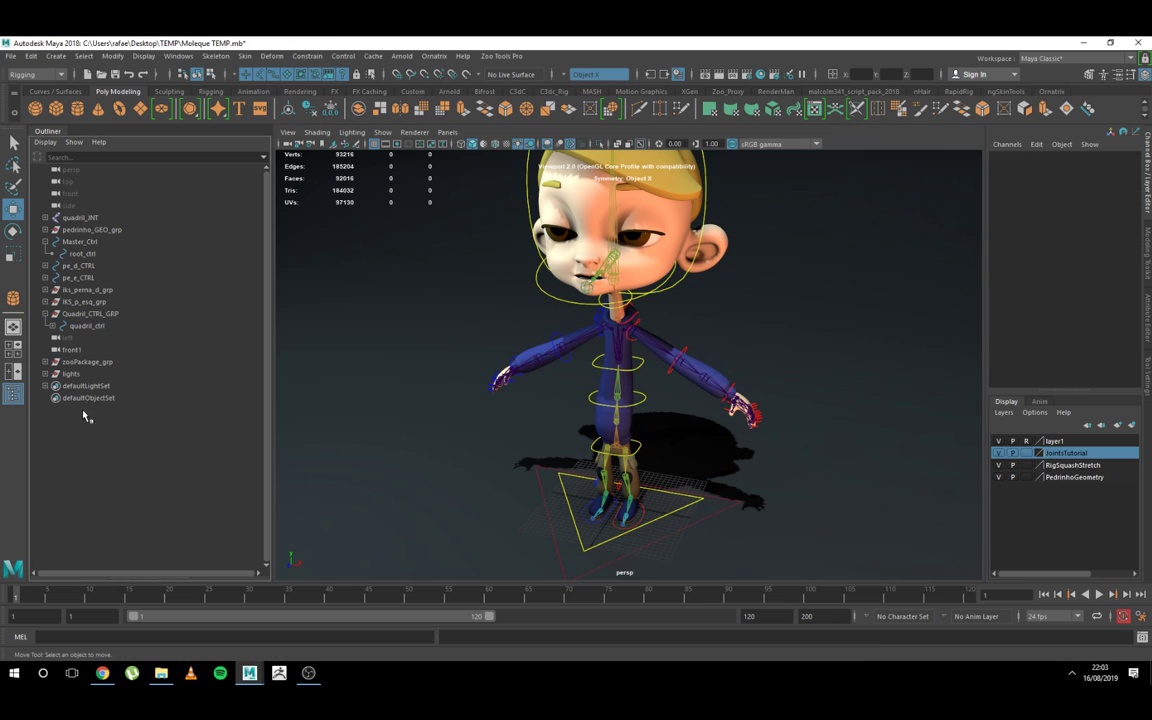
pyautogui.hotkey('ctrl', 'g')
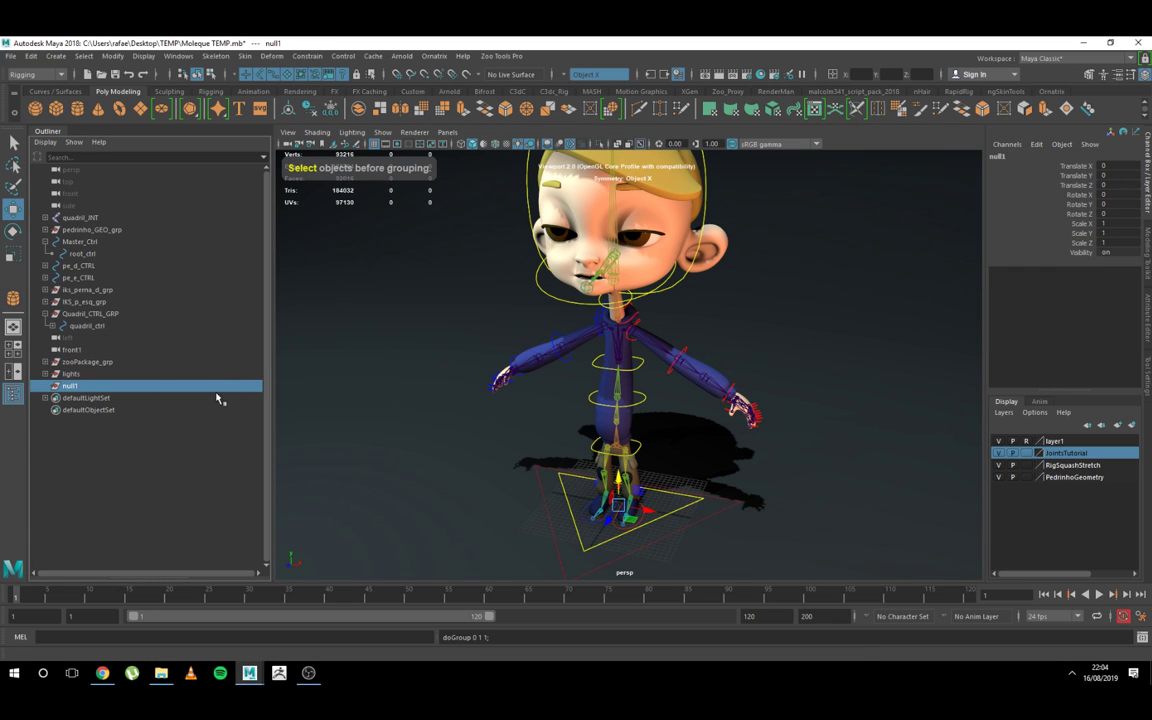
pyautogui.doubleClick(71, 387)
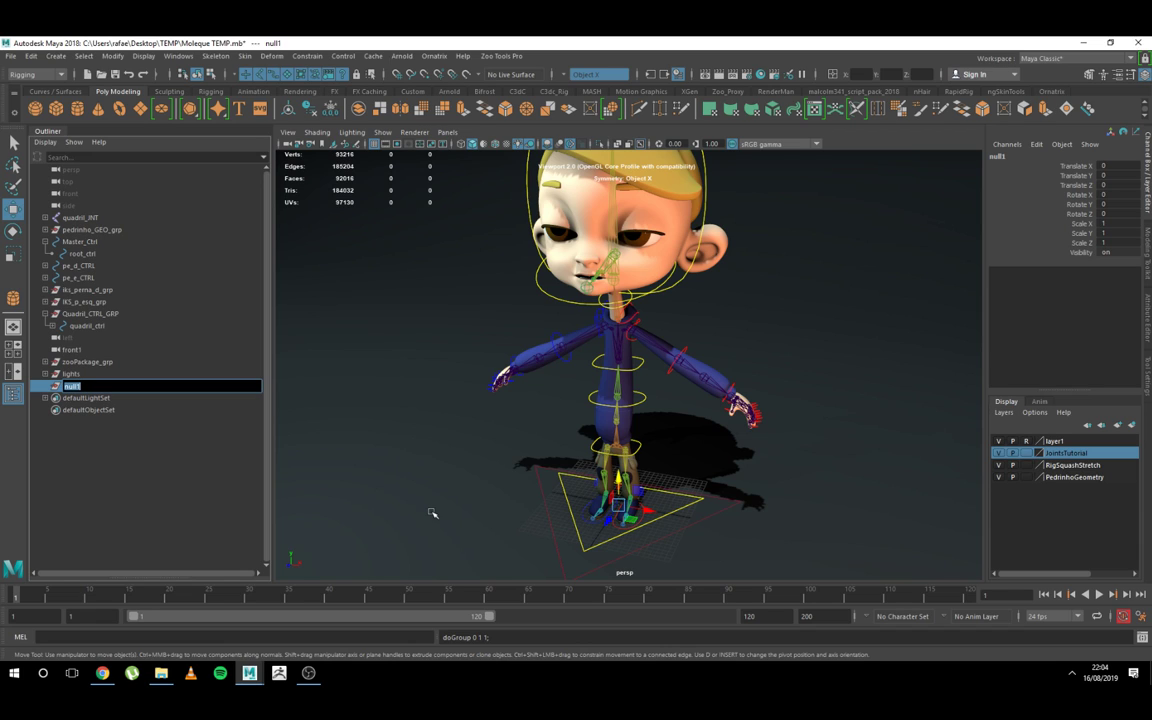
pyautogui.write('Pedrinho')
pyautogui.press('Return')
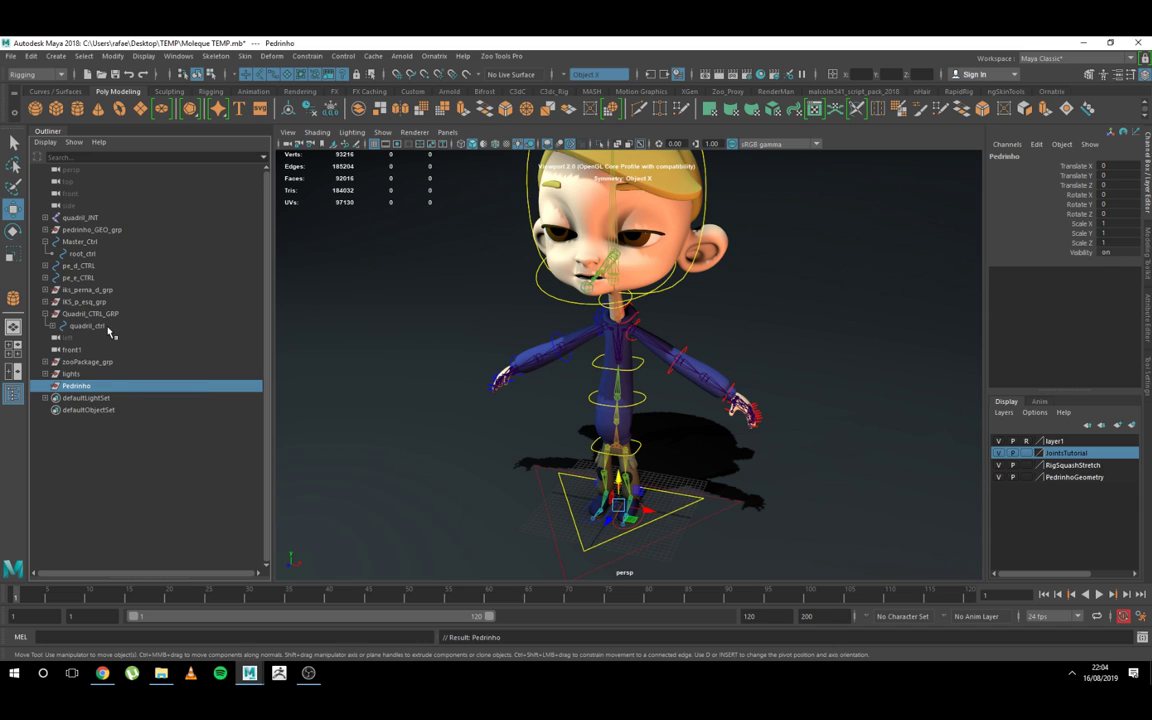
# Step: Parent Master_Ctrl under the Pedrinho group and select that group
pyautogui.click(91, 243)
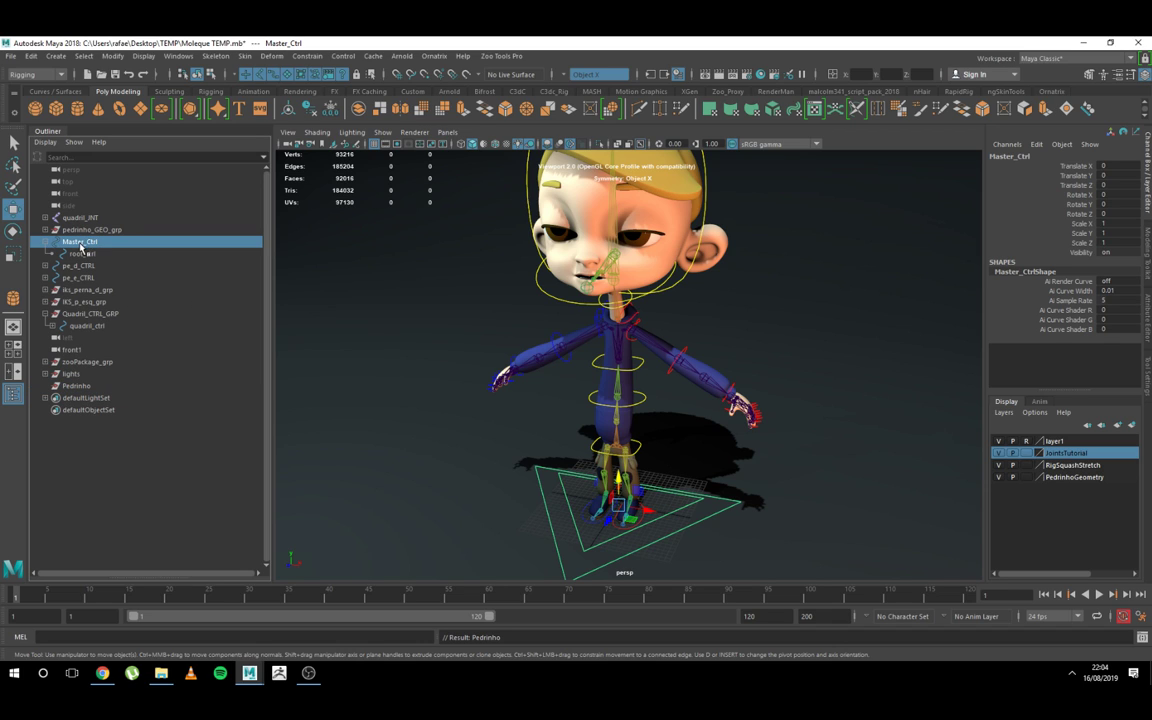
pyautogui.moveTo(82, 390); pyautogui.dragTo(80, 387, button='middle')
pyautogui.click(77, 362)
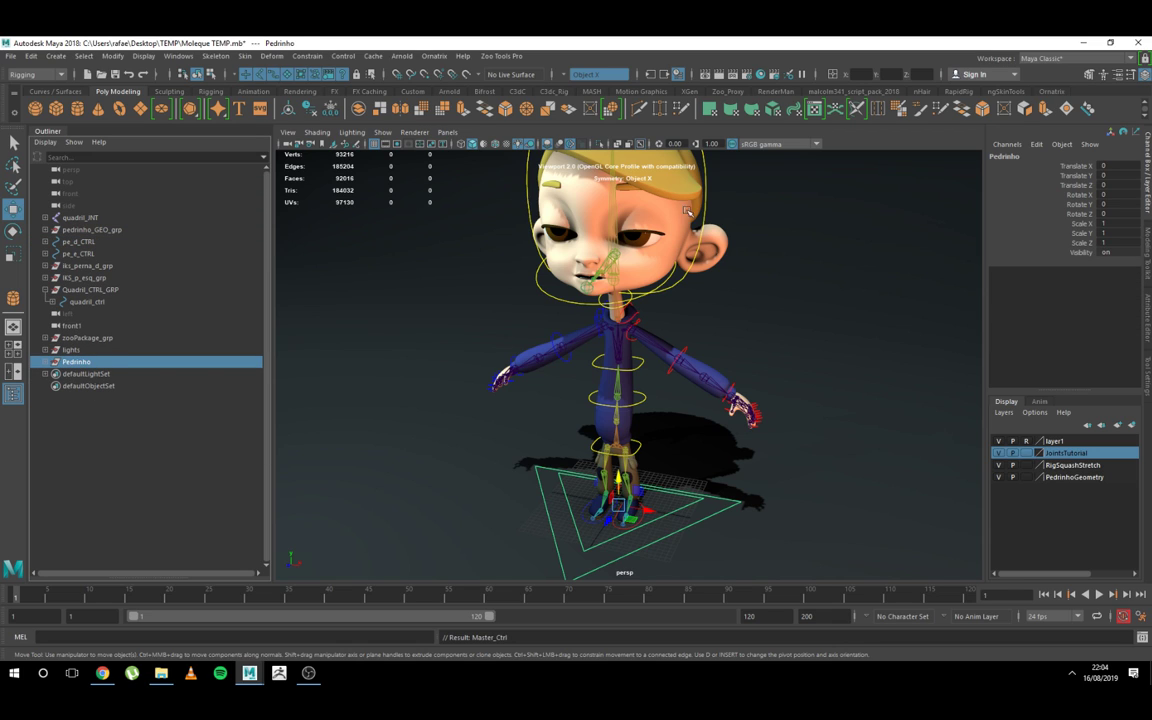
# Step: Lock and hide the translate, rotate and scale channels of the Pedrinho group, leaving its visibility channel available
pyautogui.click(45, 361)
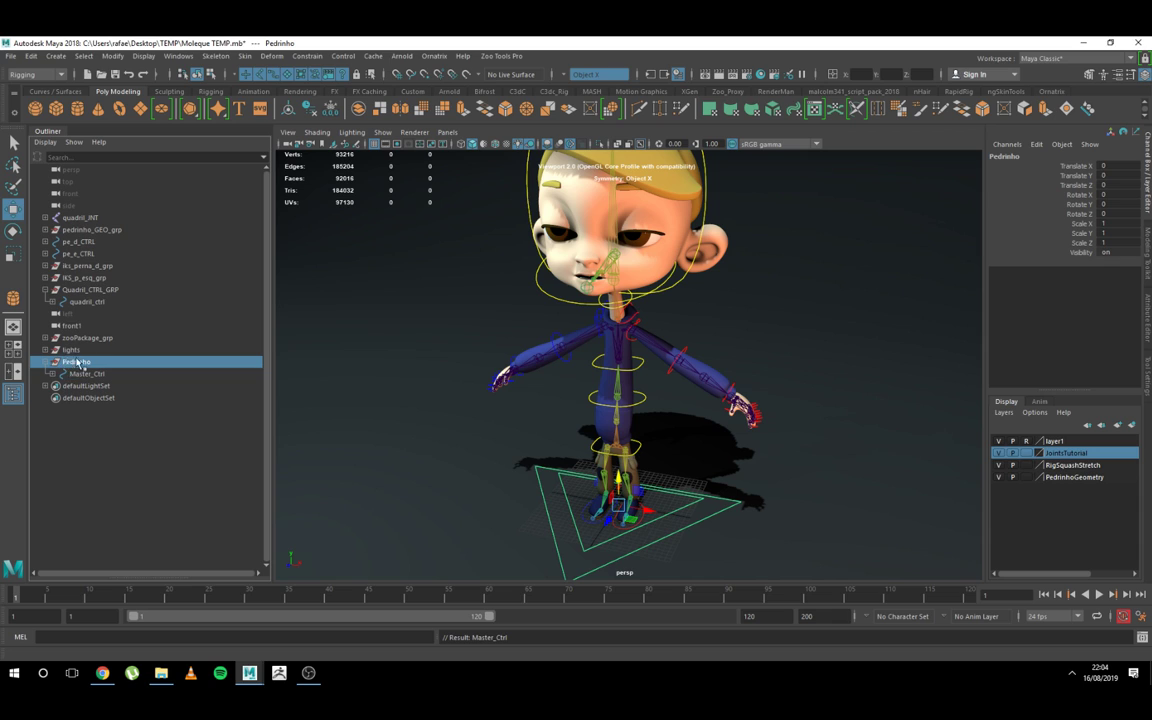
pyautogui.click(87, 374)
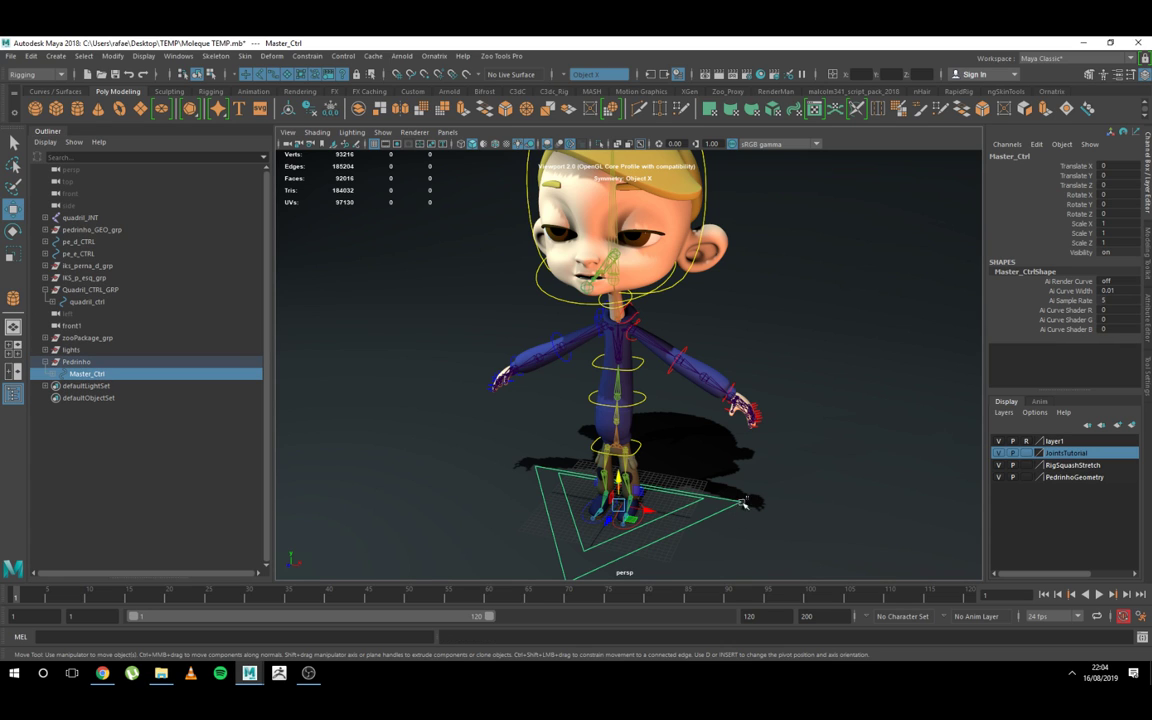
pyautogui.click(67, 363)
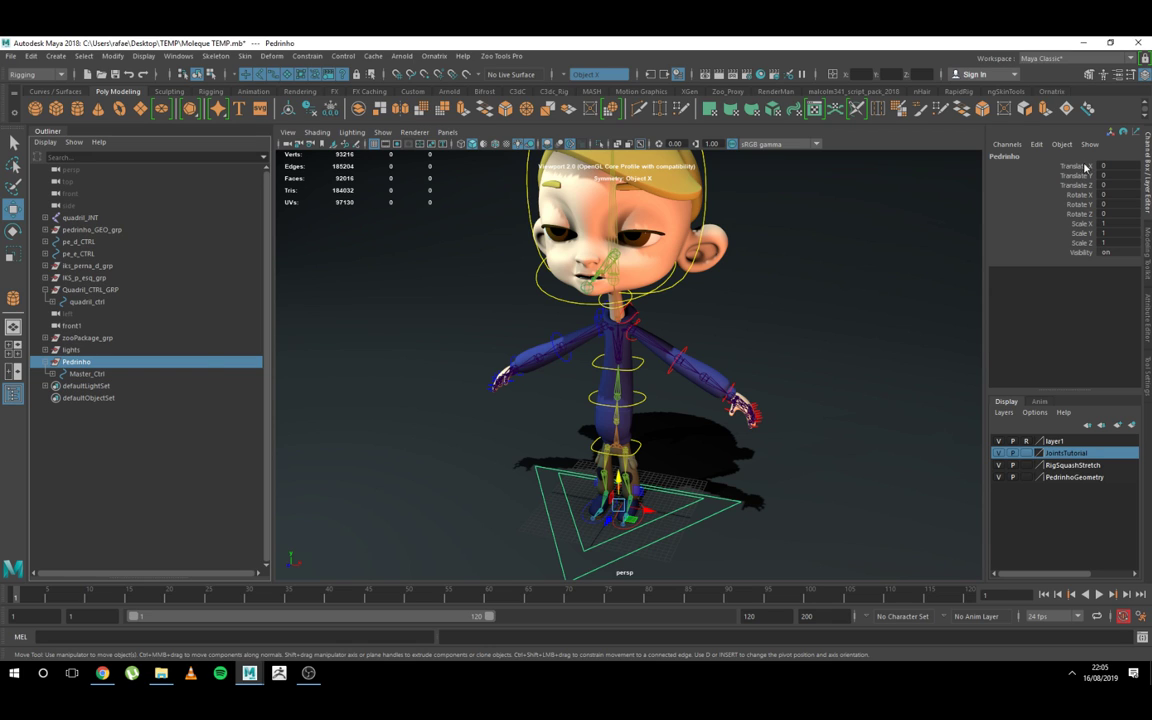
pyautogui.moveTo(1085, 167); pyautogui.dragTo(1088, 244)
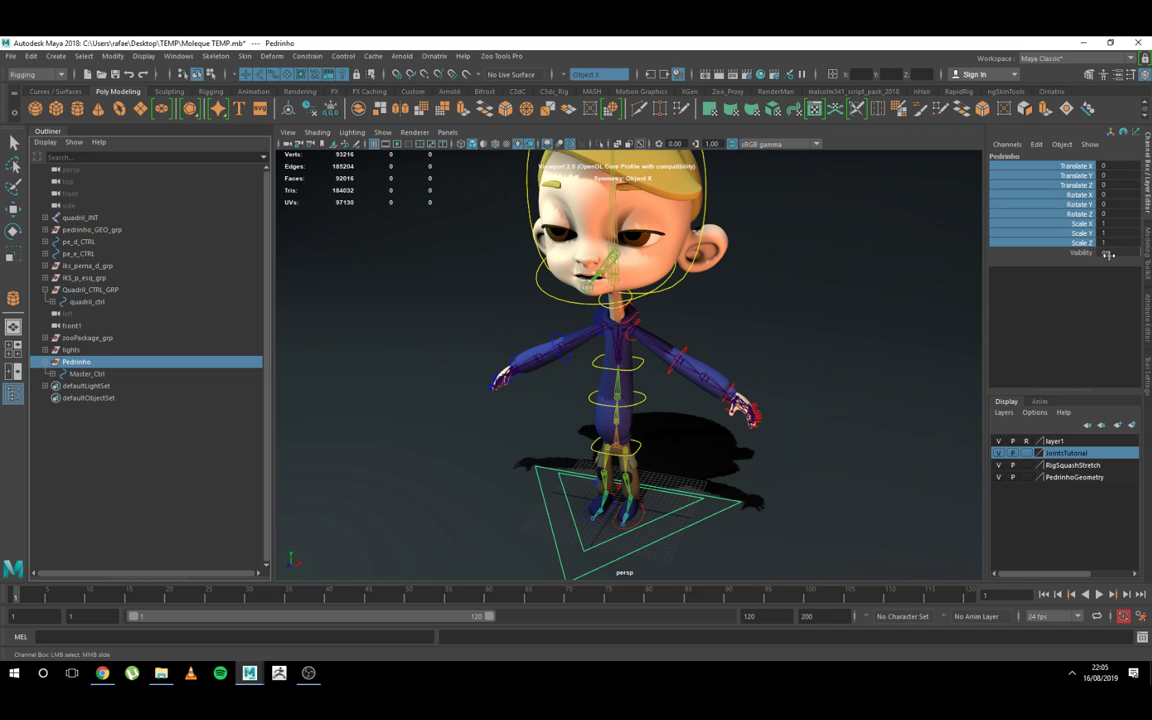
pyautogui.rightClick(1073, 203)
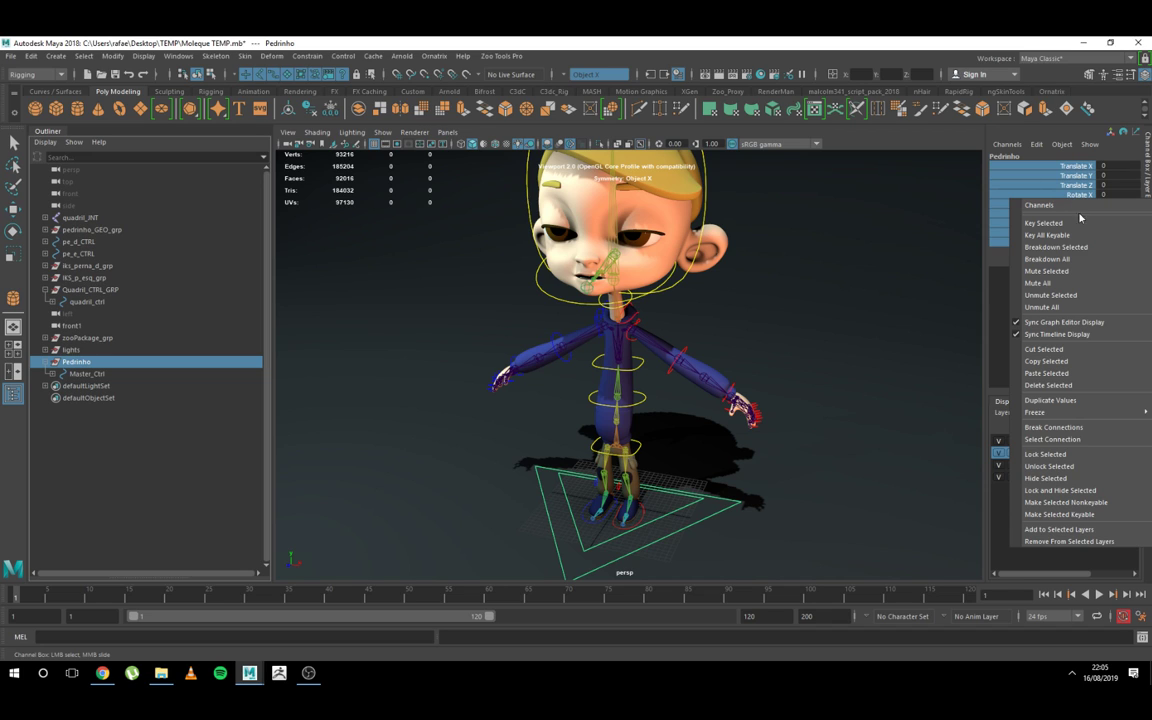
pyautogui.click(1040, 486)
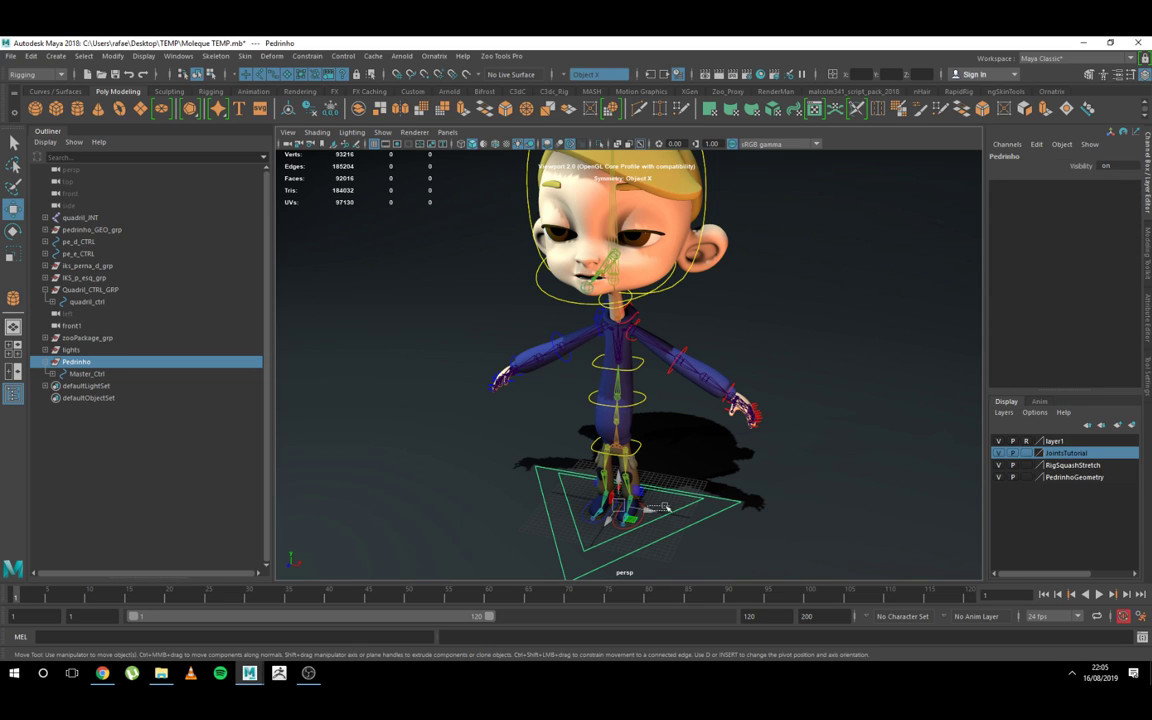
# Step: Check the Pedrinho group's locked transforms with the Move and Scale tools
pyautogui.click(570, 443)
pyautogui.click(78, 363)
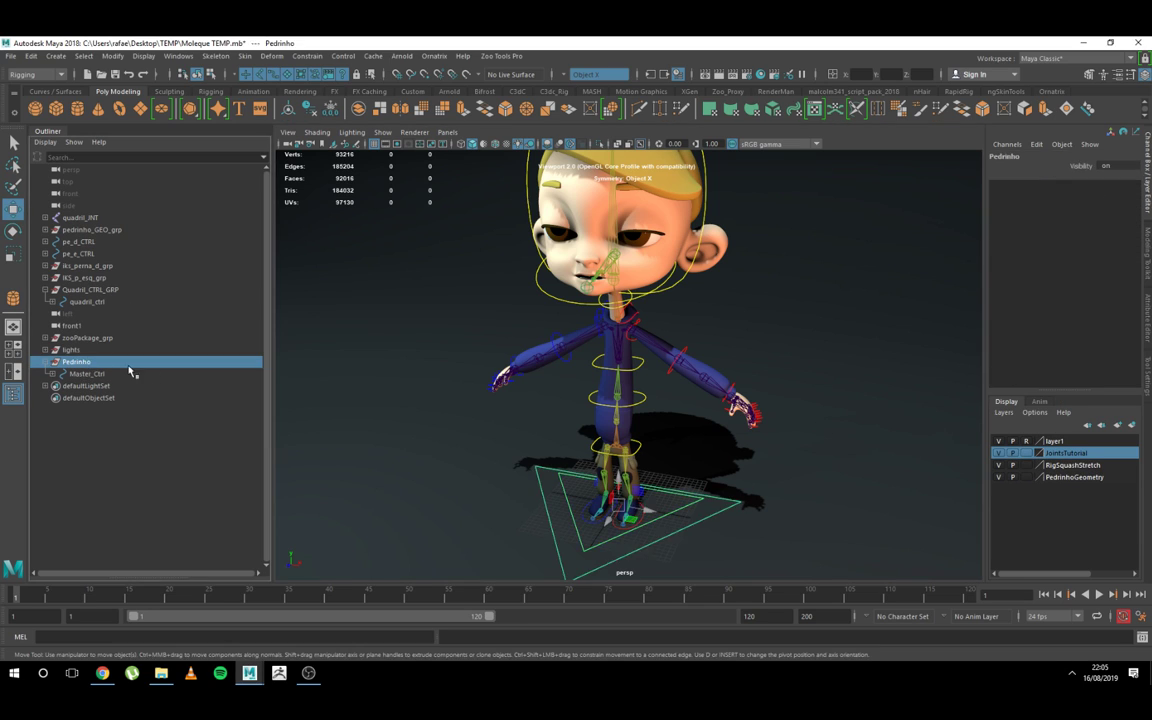
pyautogui.press('r')
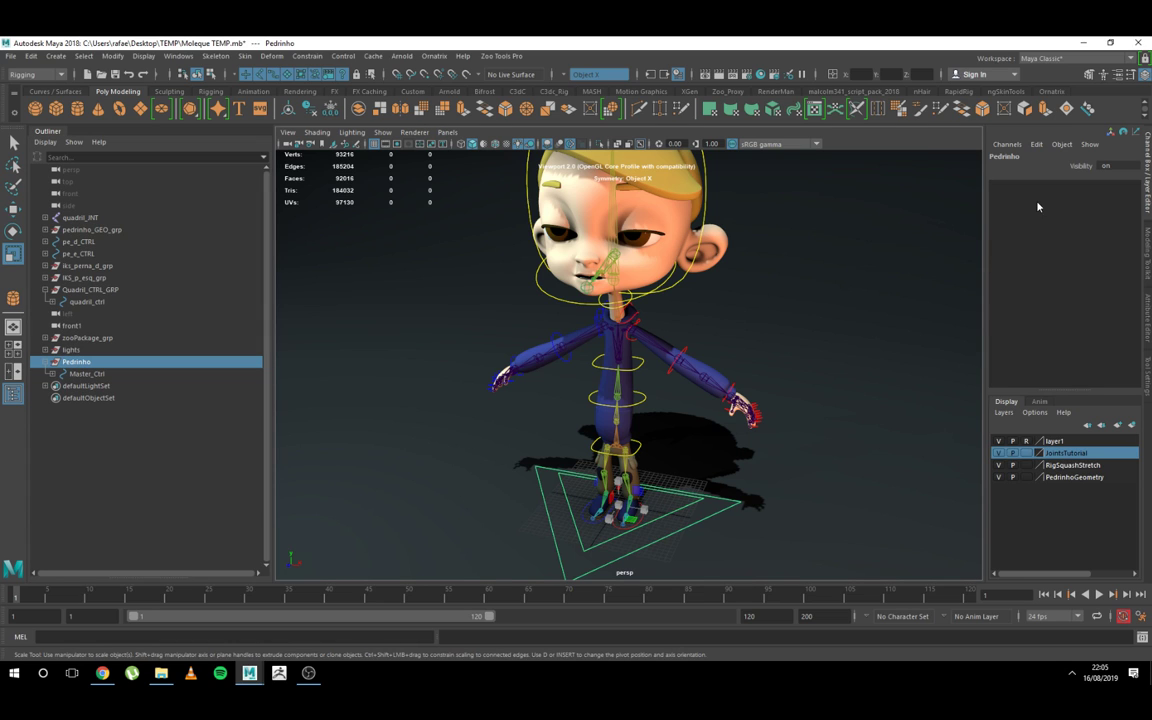
pyautogui.press('q')
# Step: Test-move Master_Ctrl in the viewport, undo the move and deselect the control
pyautogui.scroll(2, 770, 480)
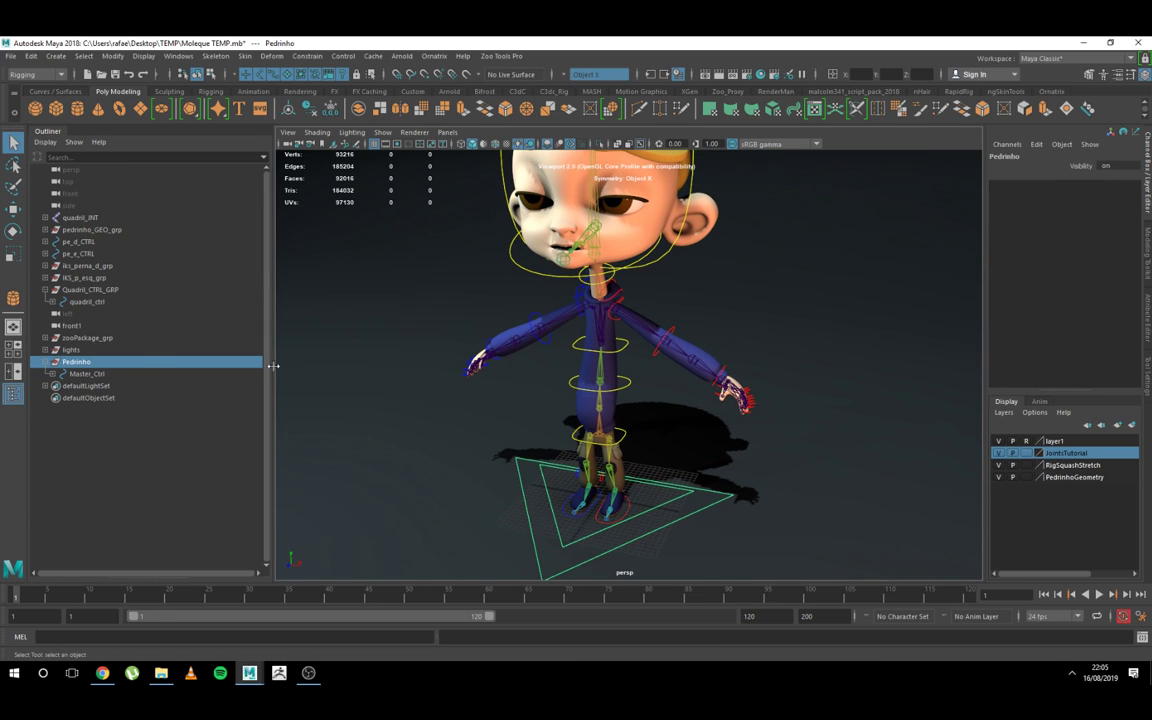
pyautogui.click(684, 492)
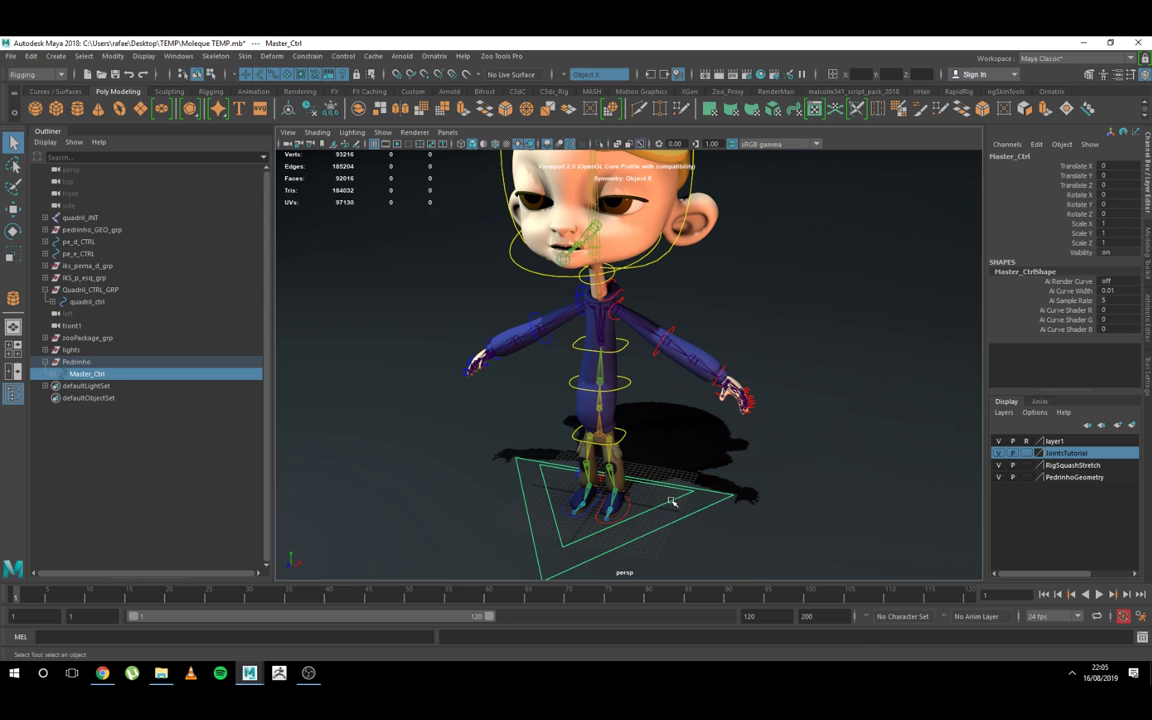
pyautogui.press('w')
pyautogui.moveTo(600, 497); pyautogui.dragTo(667, 502)
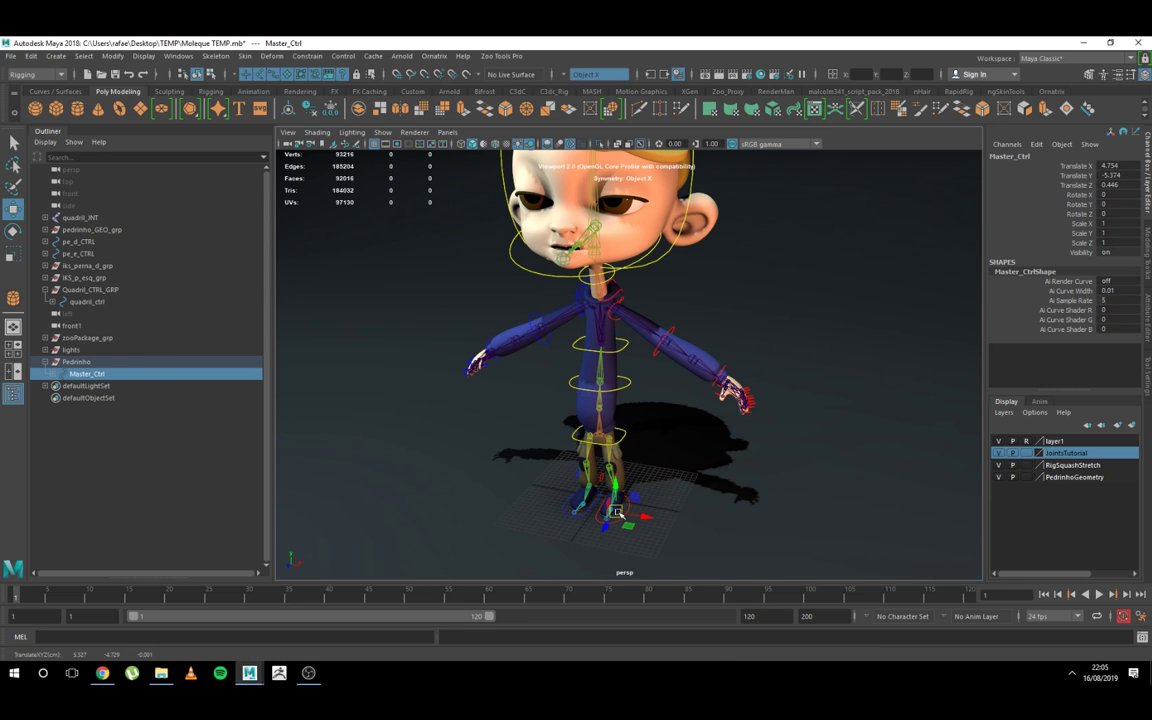
pyautogui.hotkey('ctrl', 'z')
pyautogui.click(662, 505)
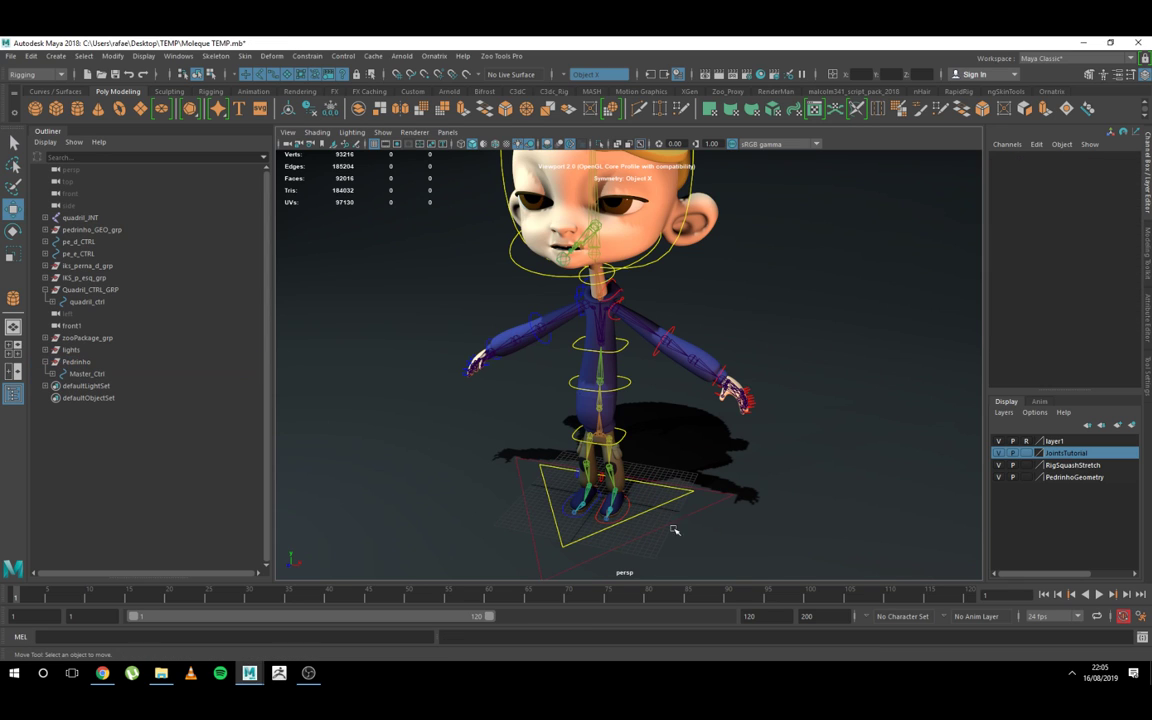
# Step: Expand Master_Ctrl in the Outliner and compare it with its child root_ctrl by selecting each alternately
pyautogui.click(52, 373)
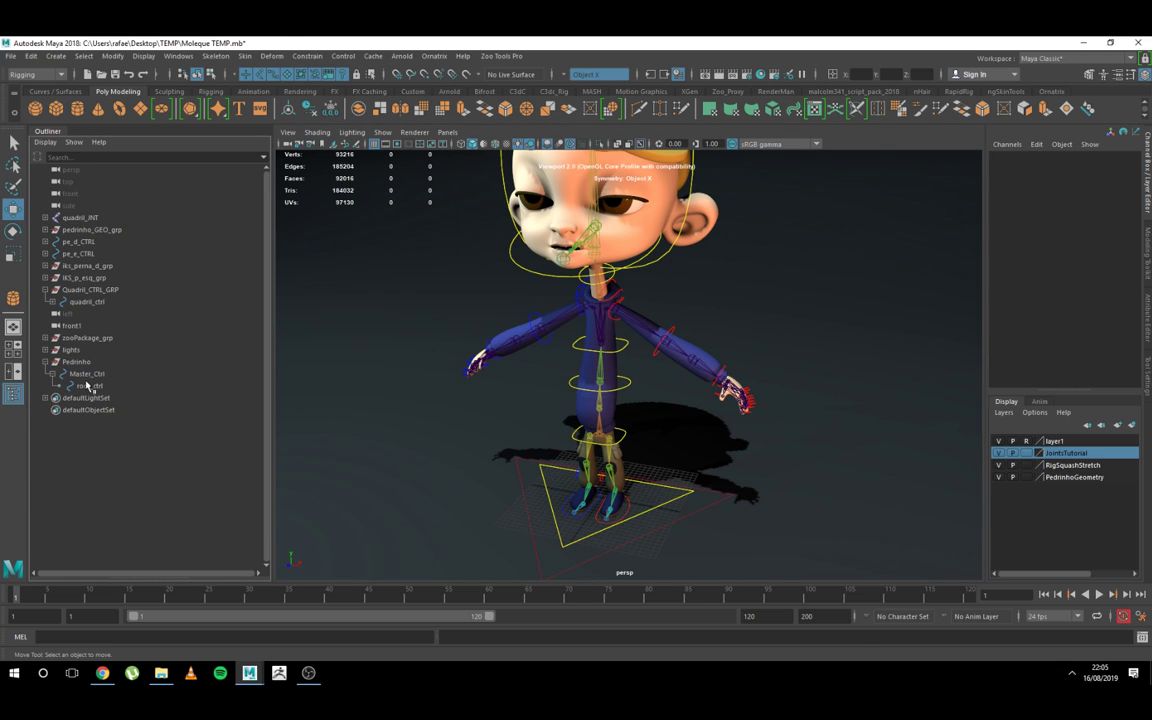
pyautogui.click(89, 386)
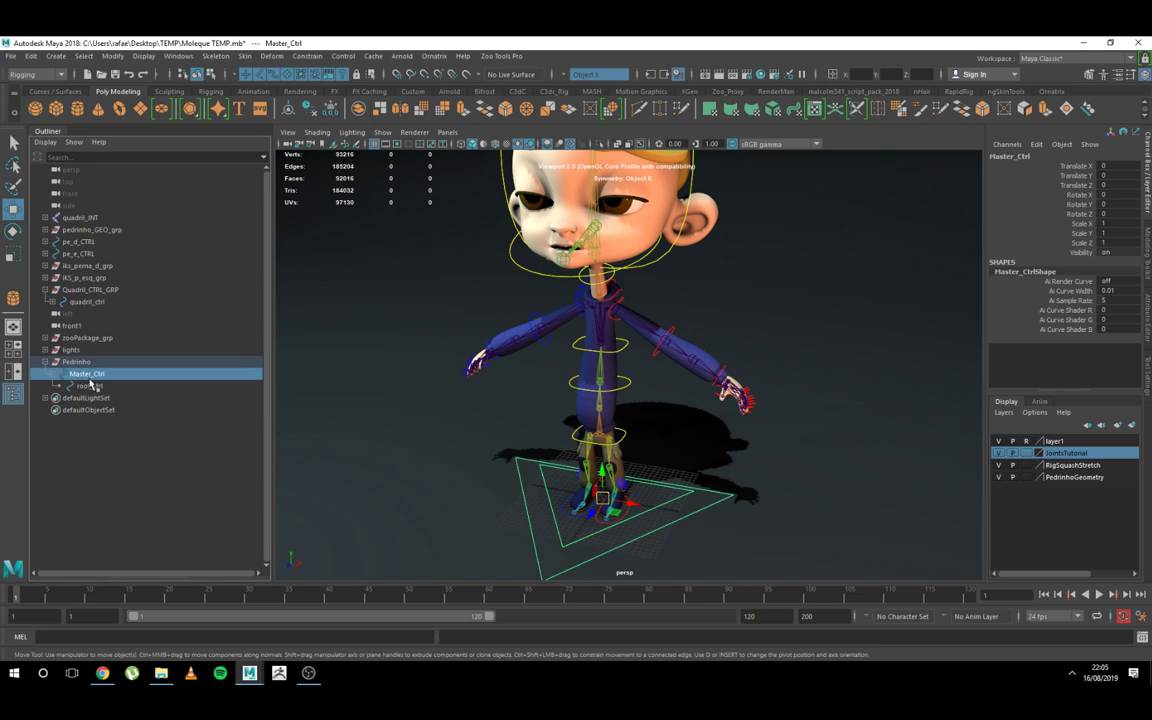
pyautogui.click(90, 386)
pyautogui.click(91, 375)
pyautogui.click(90, 385)
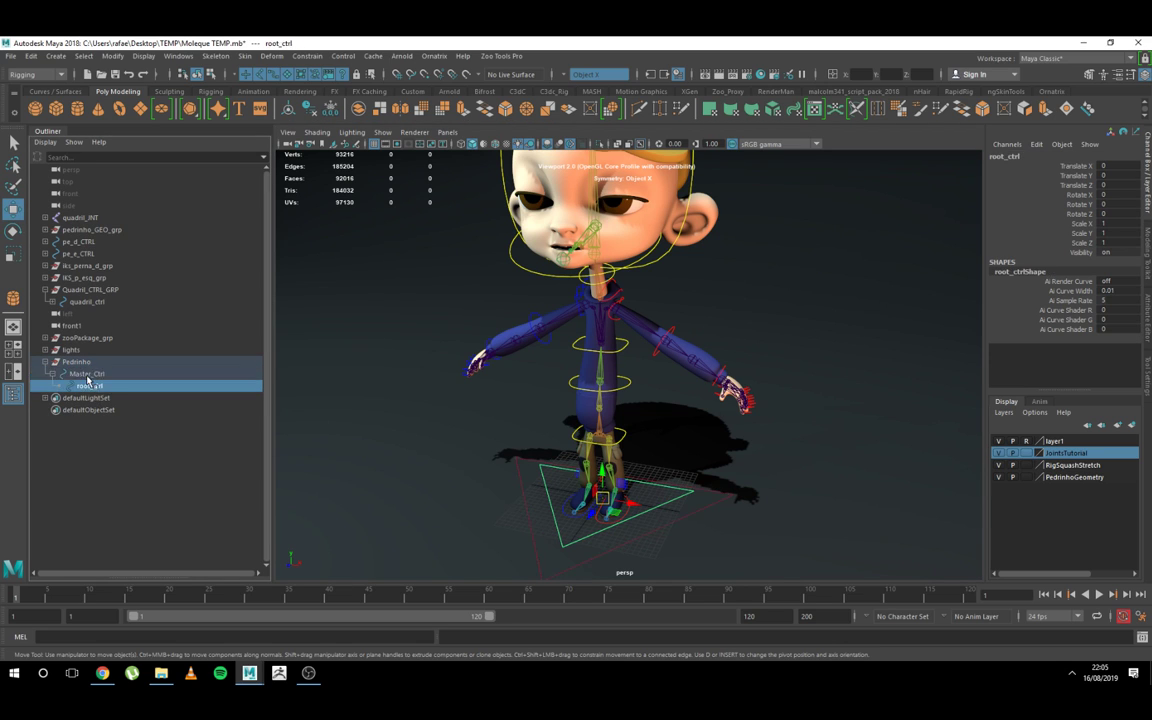
pyautogui.click(91, 375)
pyautogui.click(93, 387)
pyautogui.click(92, 374)
pyautogui.click(93, 385)
pyautogui.click(91, 374)
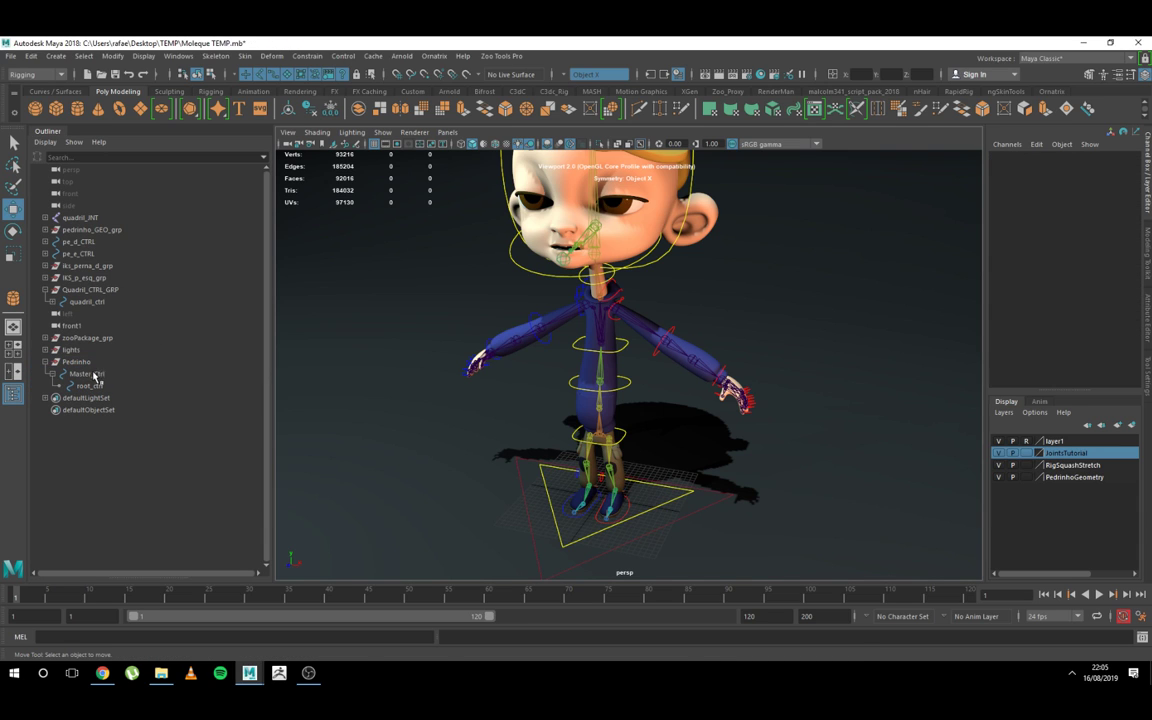
pyautogui.click(95, 384)
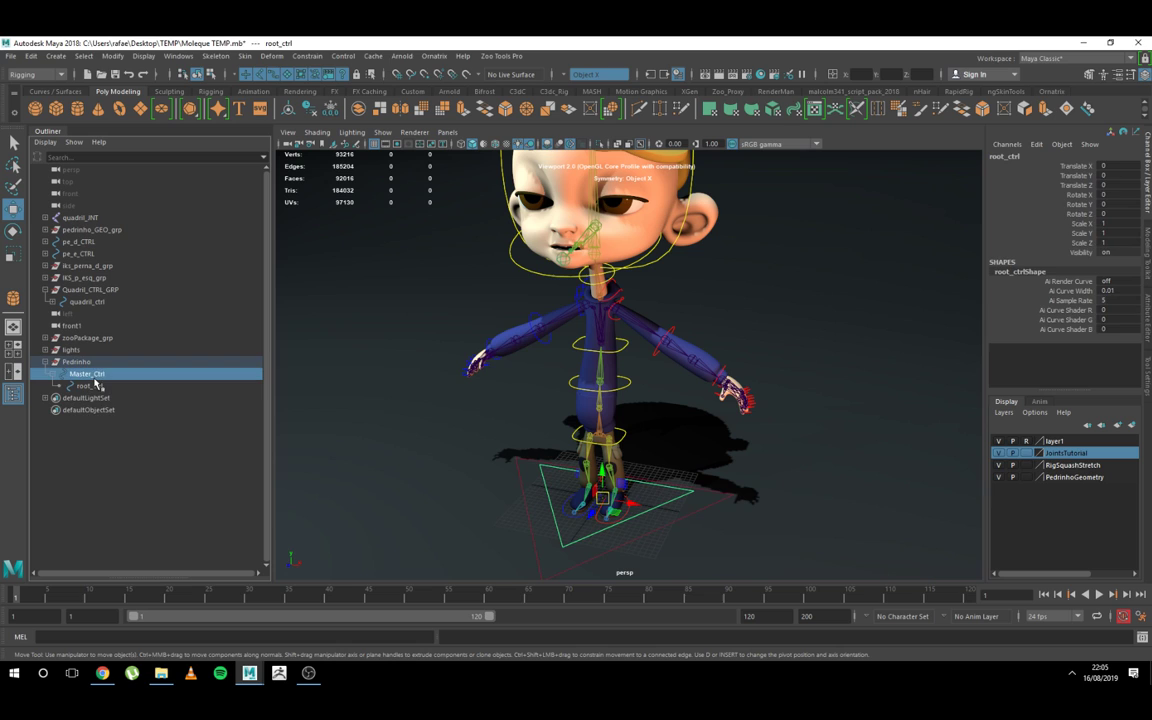
pyautogui.click(93, 397)
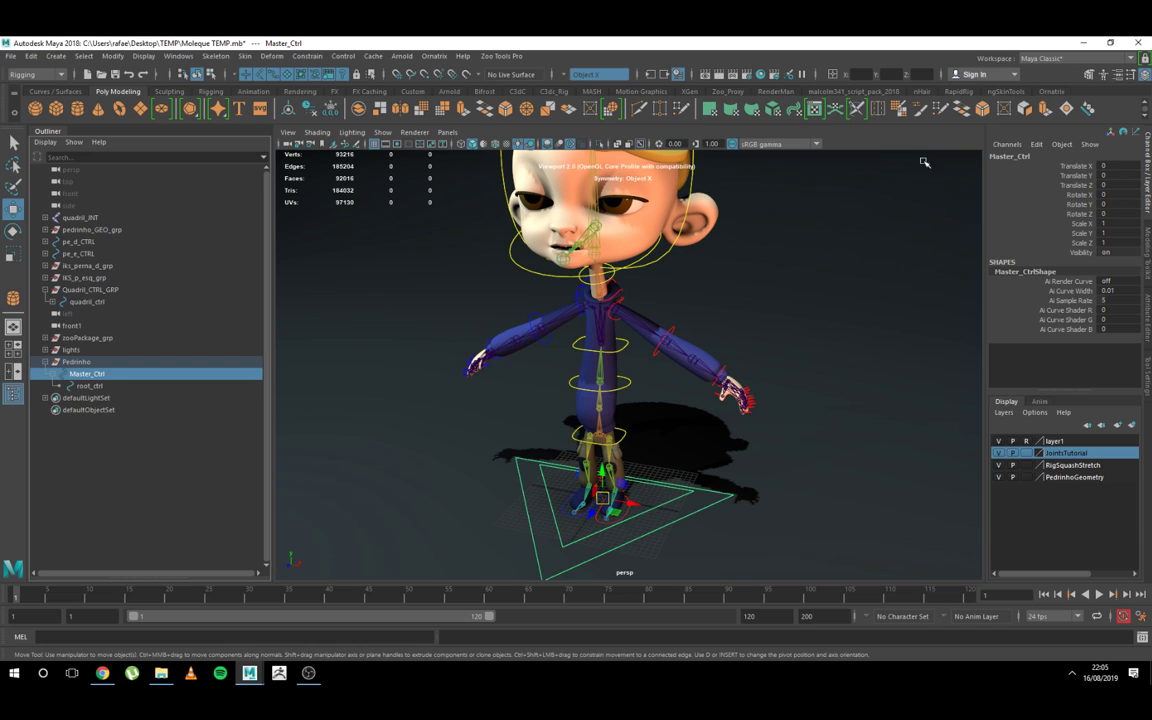
pyautogui.click(89, 386)
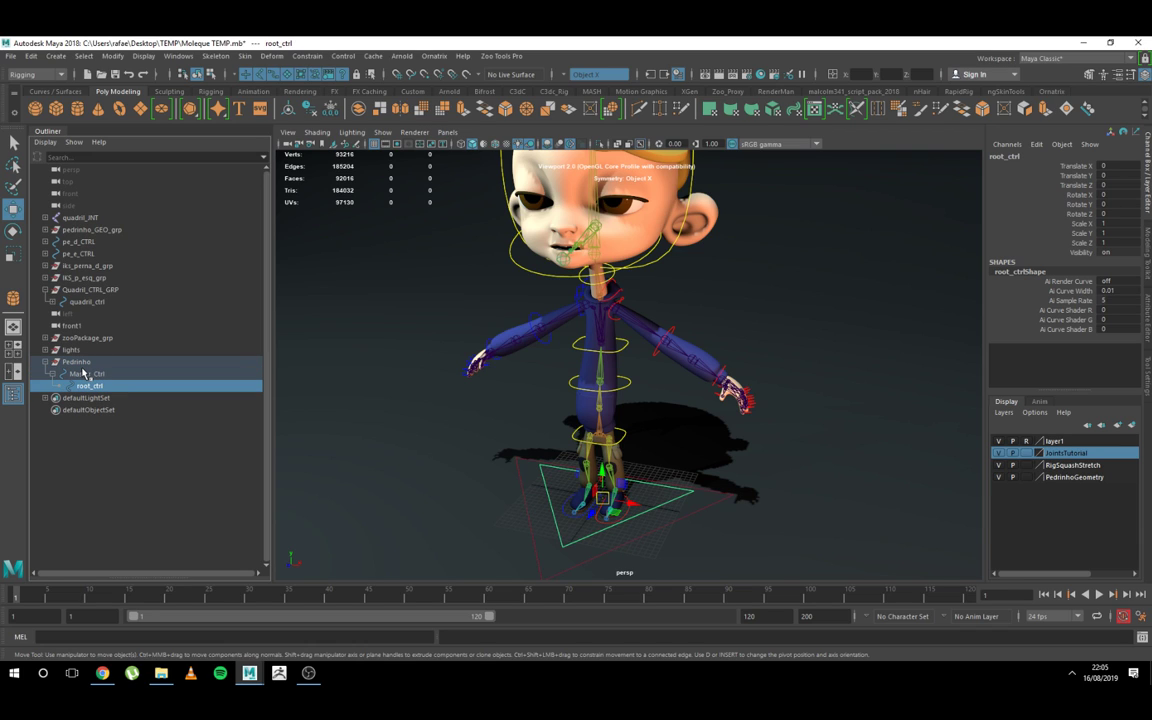
# Step: Parent Quadril_CTRL_GRP under root_ctrl in the Outliner
pyautogui.click(90, 290)
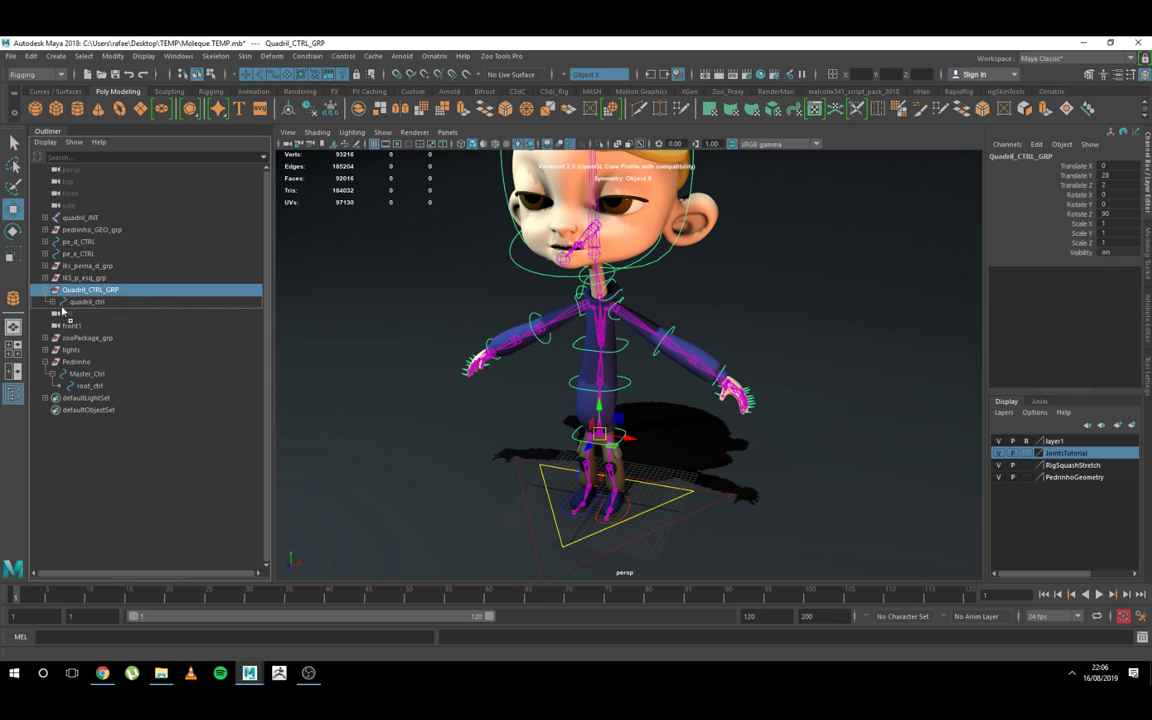
pyautogui.moveTo(92, 392); pyautogui.dragTo(92, 393, button='middle')
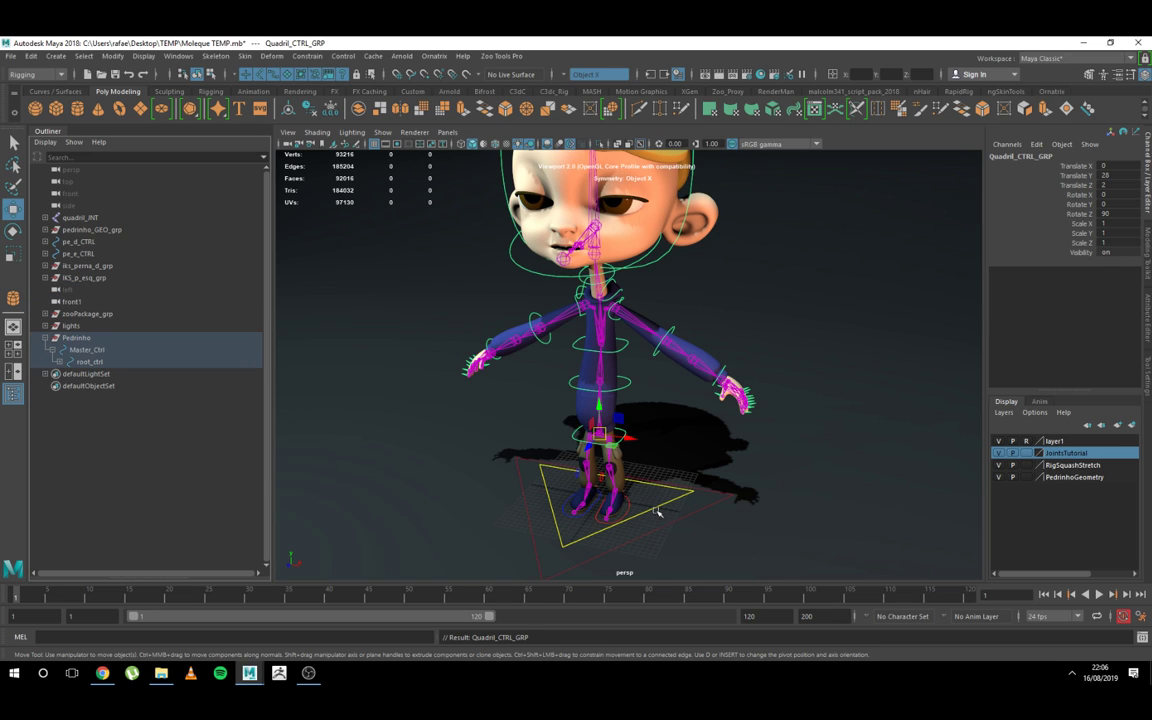
# Step: Test-move root_ctrl across the ground plane and undo the move
pyautogui.keyDown('alt'); pyautogui.moveTo(628, 500); pyautogui.dragTo(655, 473); pyautogui.keyUp('alt')
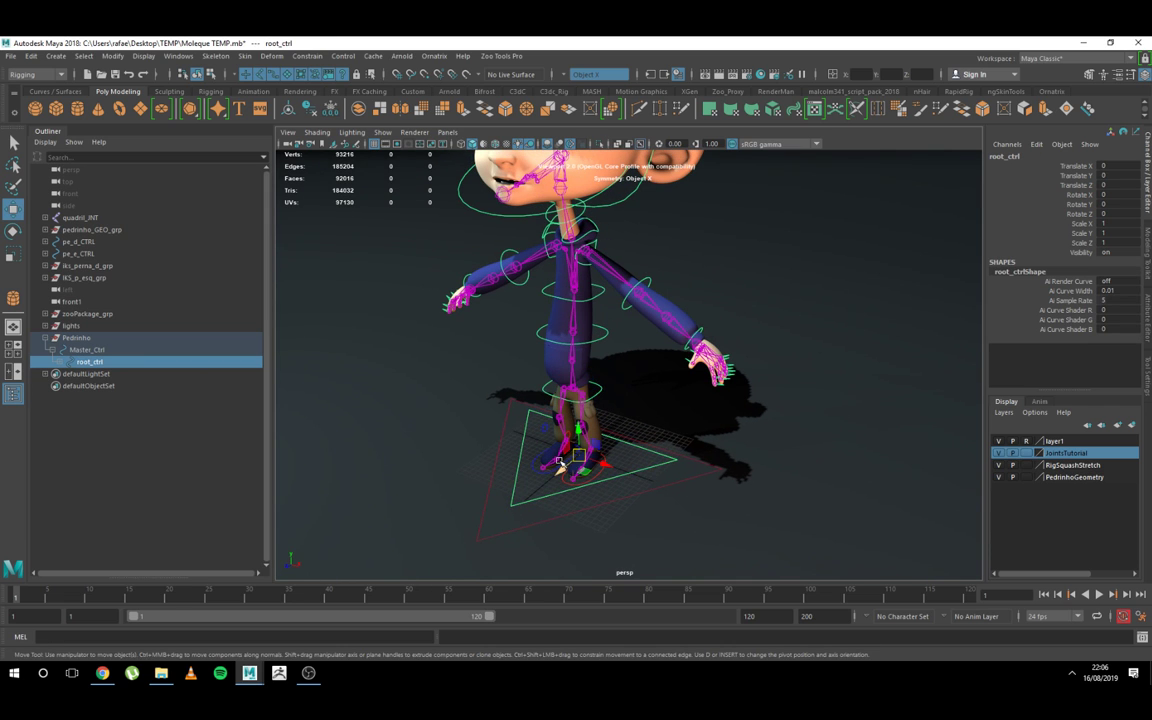
pyautogui.moveTo(561, 469); pyautogui.dragTo(490, 440)
pyautogui.click(681, 479)
pyautogui.hotkey('ctrl', 'z')
# Step: Examine Master_Ctrl and the Quadril_CTRL_GRP hierarchy nested under root_ctrl, and collapse root_ctrl
pyautogui.click(58, 362)
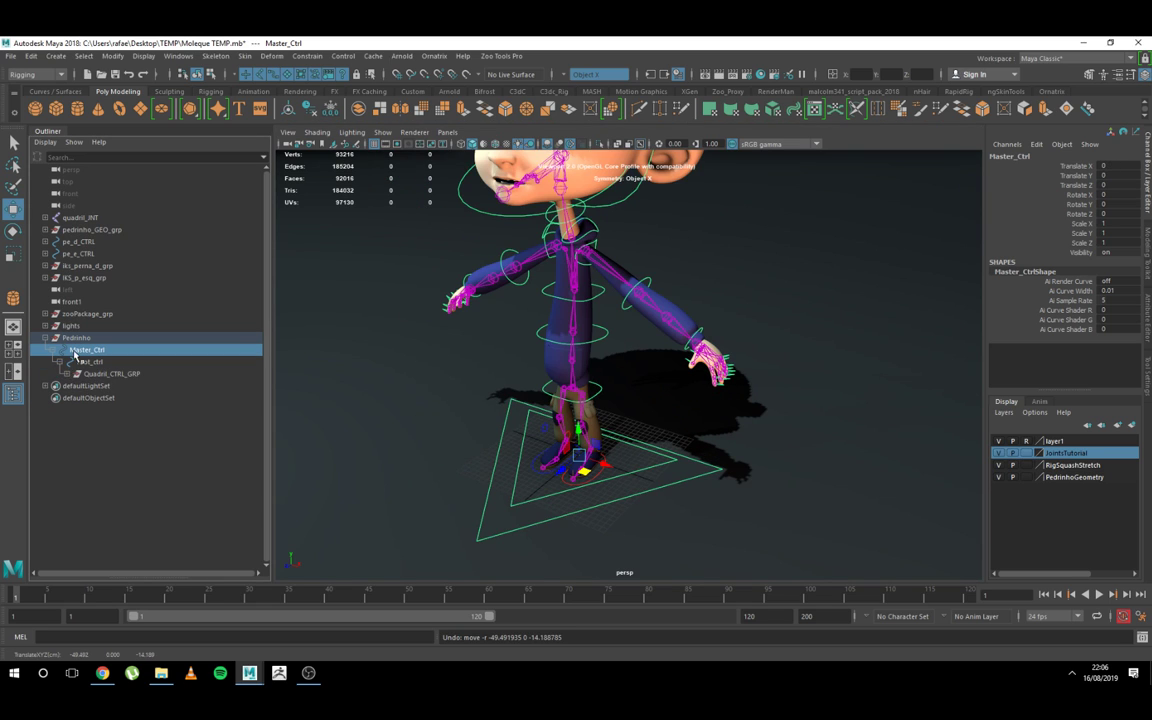
pyautogui.click(68, 375)
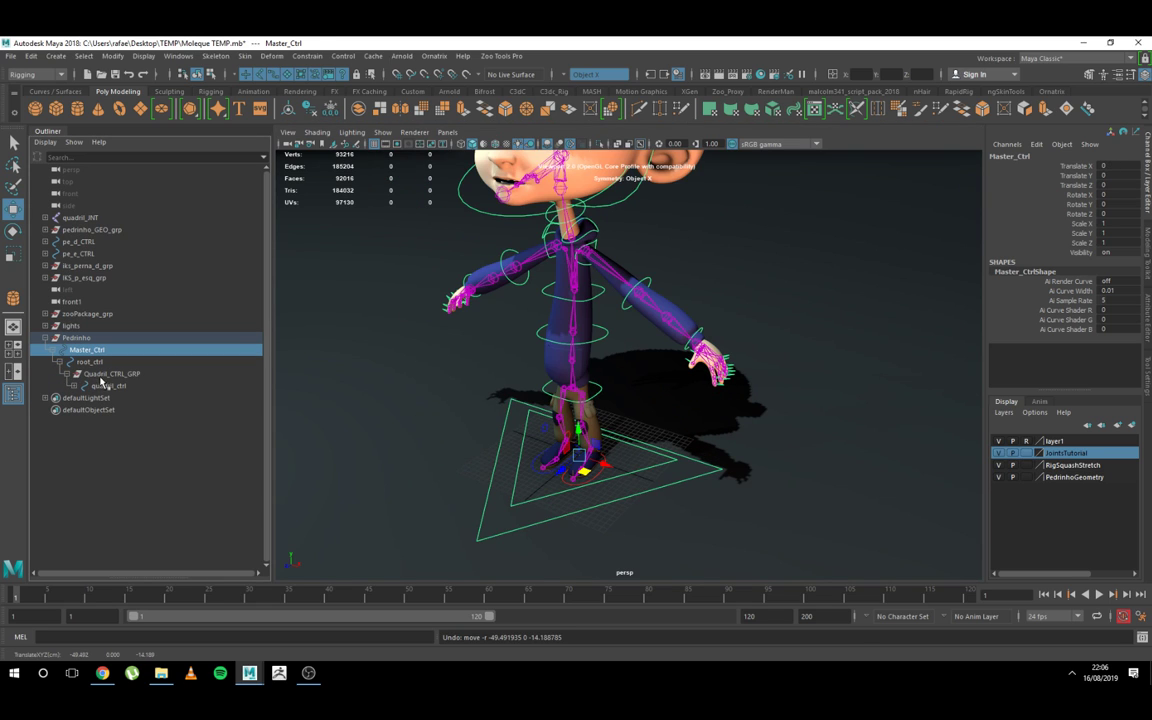
pyautogui.click(98, 376)
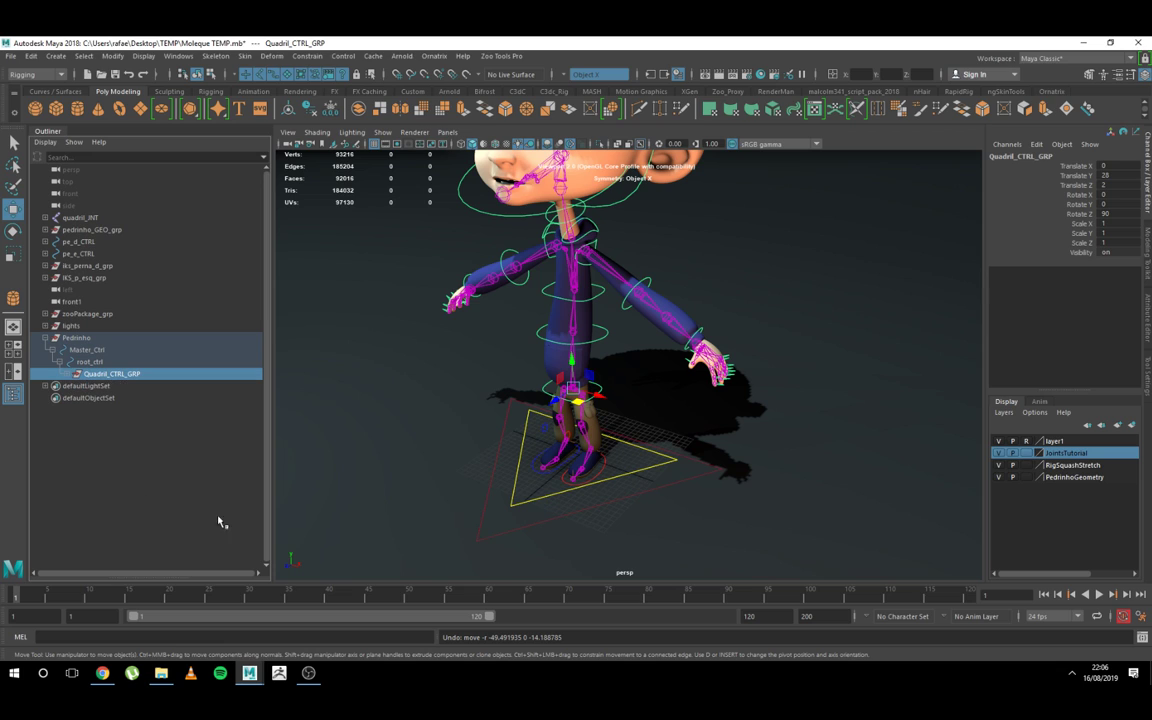
pyautogui.click(58, 362)
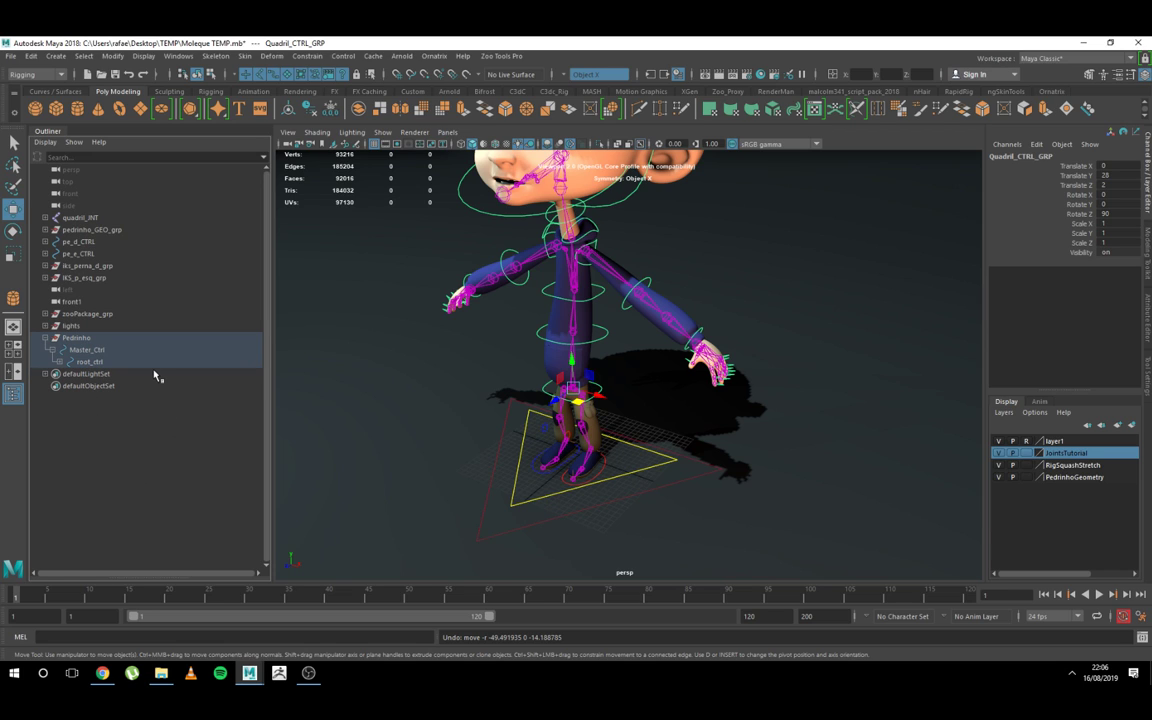
# Step: Group the quadril_JNT joint hierarchy and name the new group joints_Grp
pyautogui.click(85, 220)
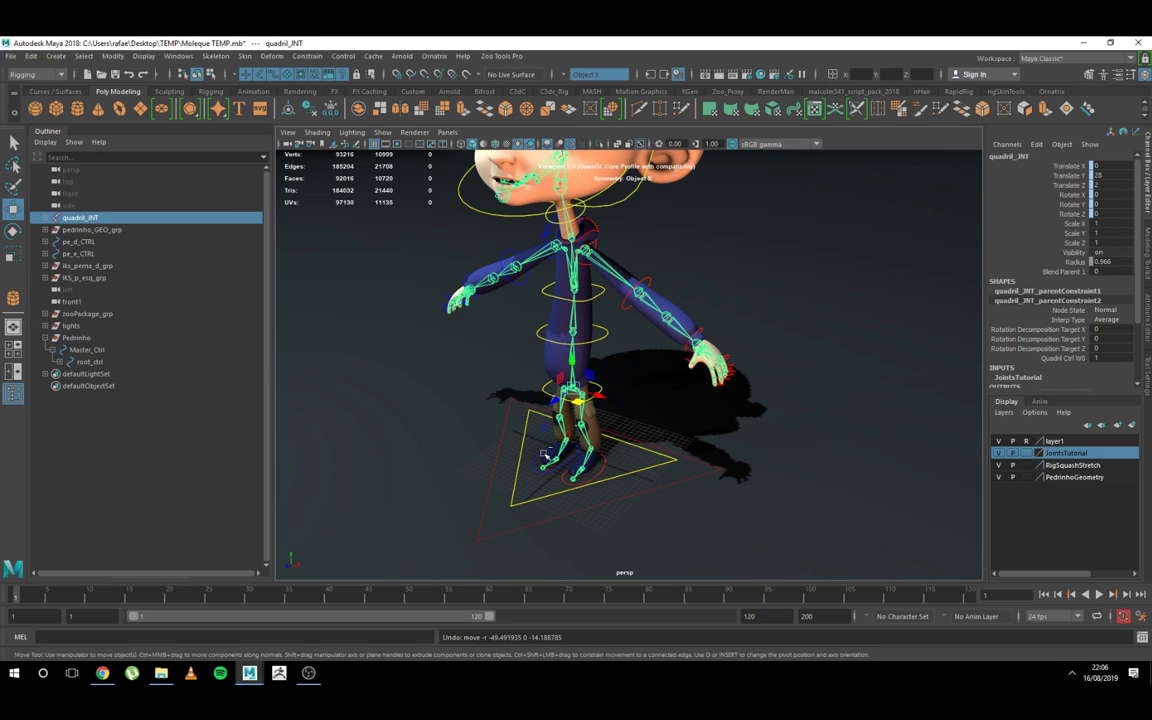
pyautogui.hotkey('ctrl', 'g')
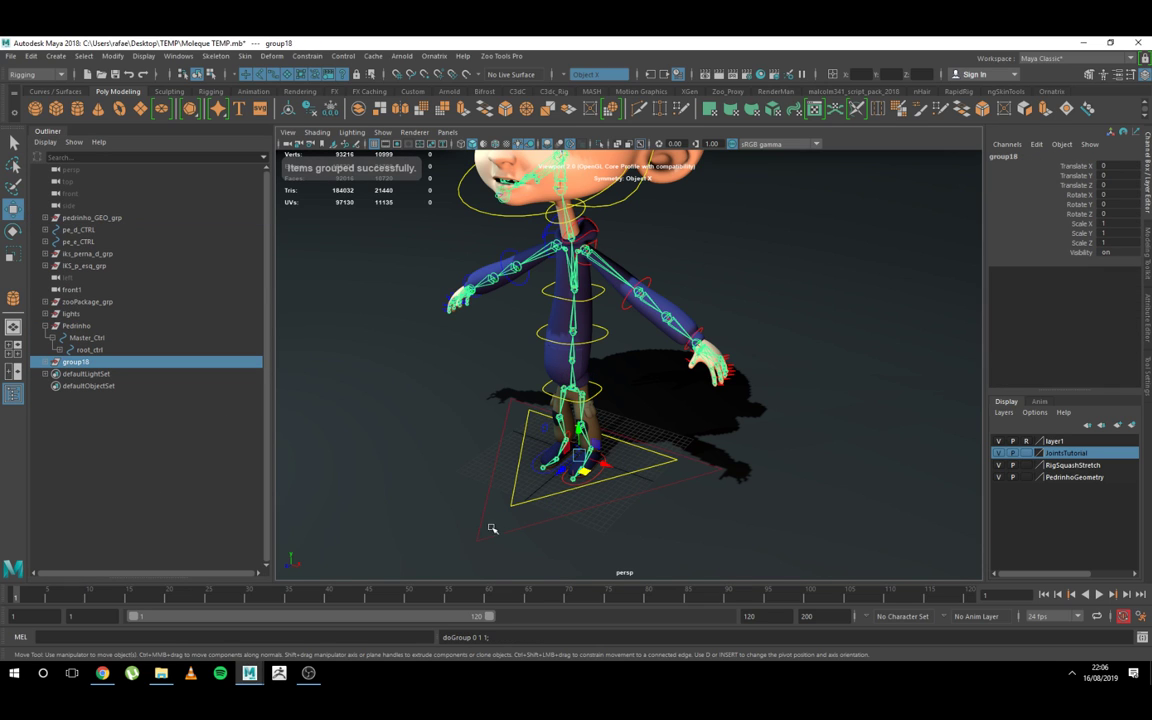
pyautogui.doubleClick(74, 362)
pyautogui.write('joints_Grp')
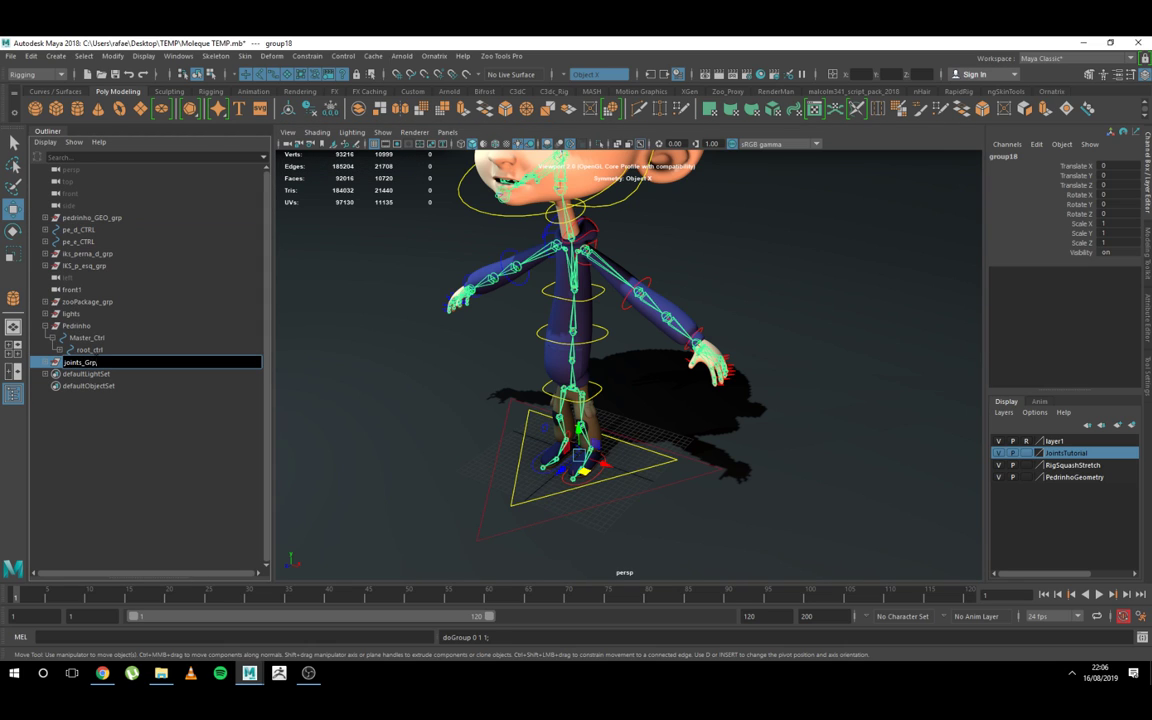
pyautogui.press('Return')
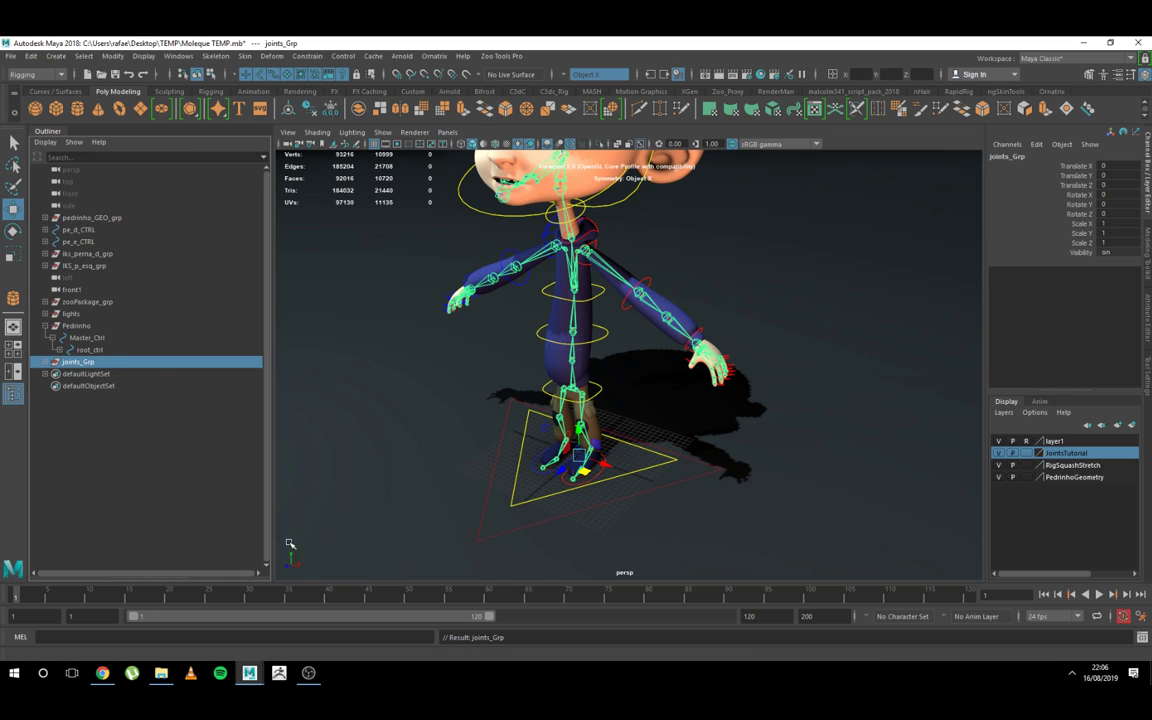
# Step: Inspect root_ctrl and the cintura_CTRL waist control by selecting them on the character
pyautogui.click(660, 471)
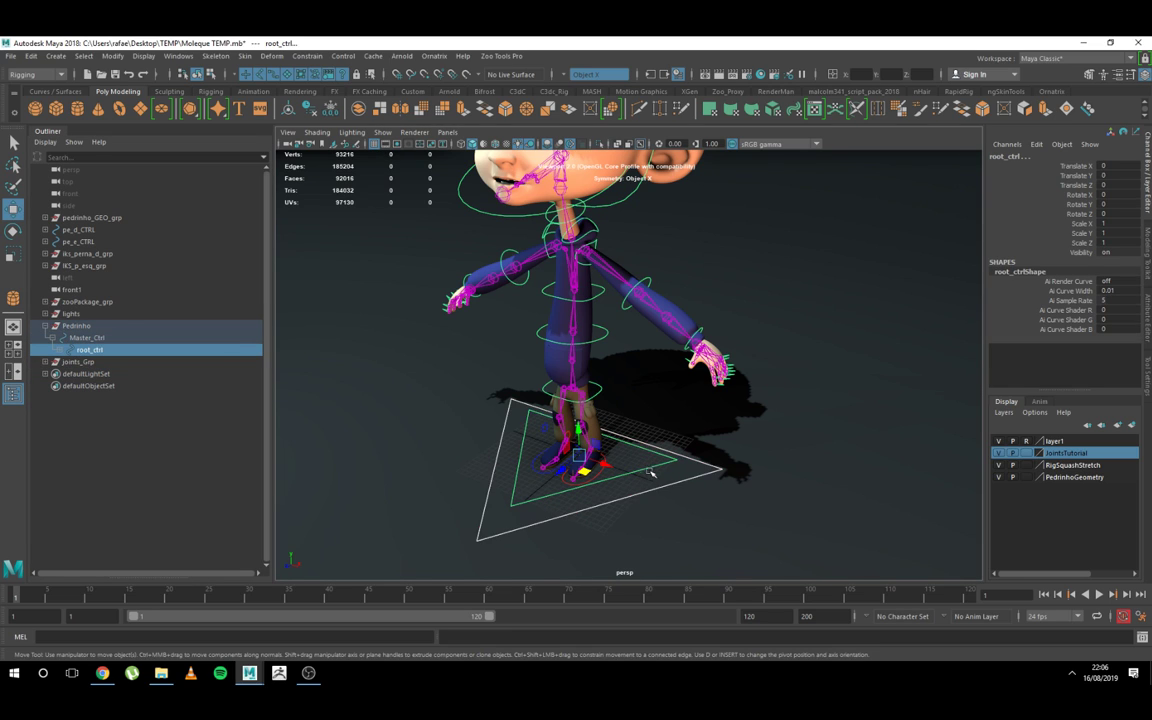
pyautogui.click(649, 470)
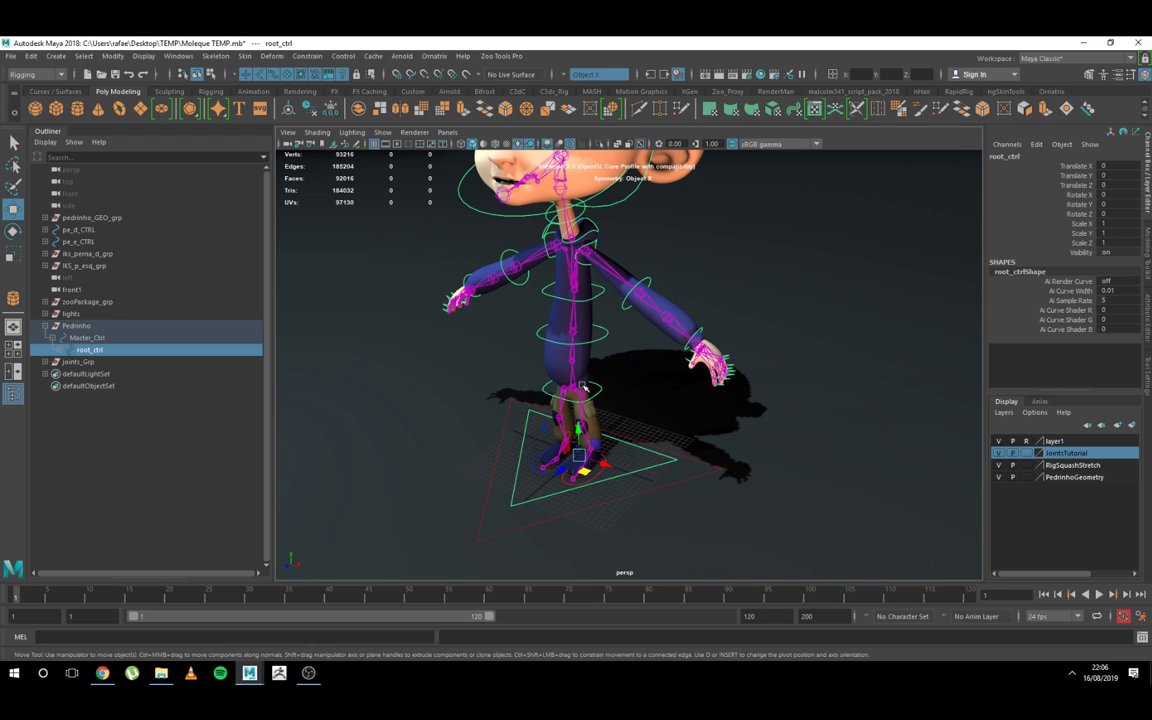
pyautogui.click(547, 358)
pyautogui.click(612, 328)
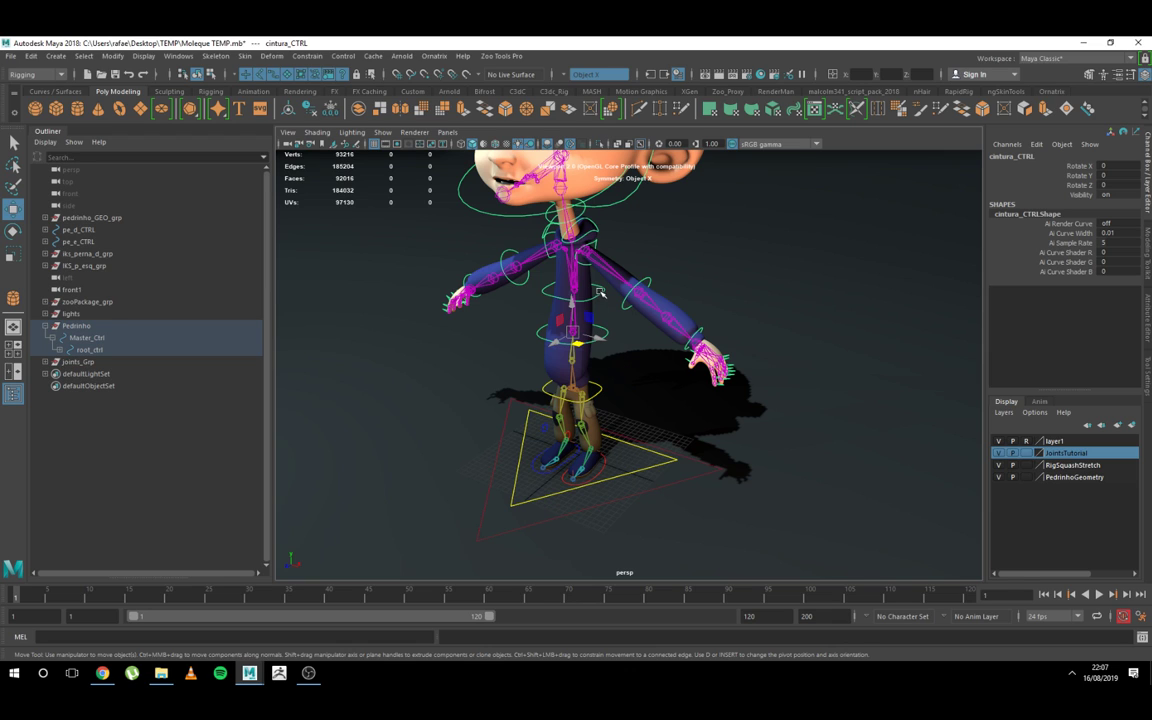
# Step: Test-scale tronco_CTRL uniformly by about 1.09 and undo the scaling
pyautogui.click(537, 260)
pyautogui.press('r')
pyautogui.moveTo(592, 298); pyautogui.dragTo(641, 318)
pyautogui.hotkey('ctrl', 'z')
pyautogui.hotkey('ctrl', 'z')
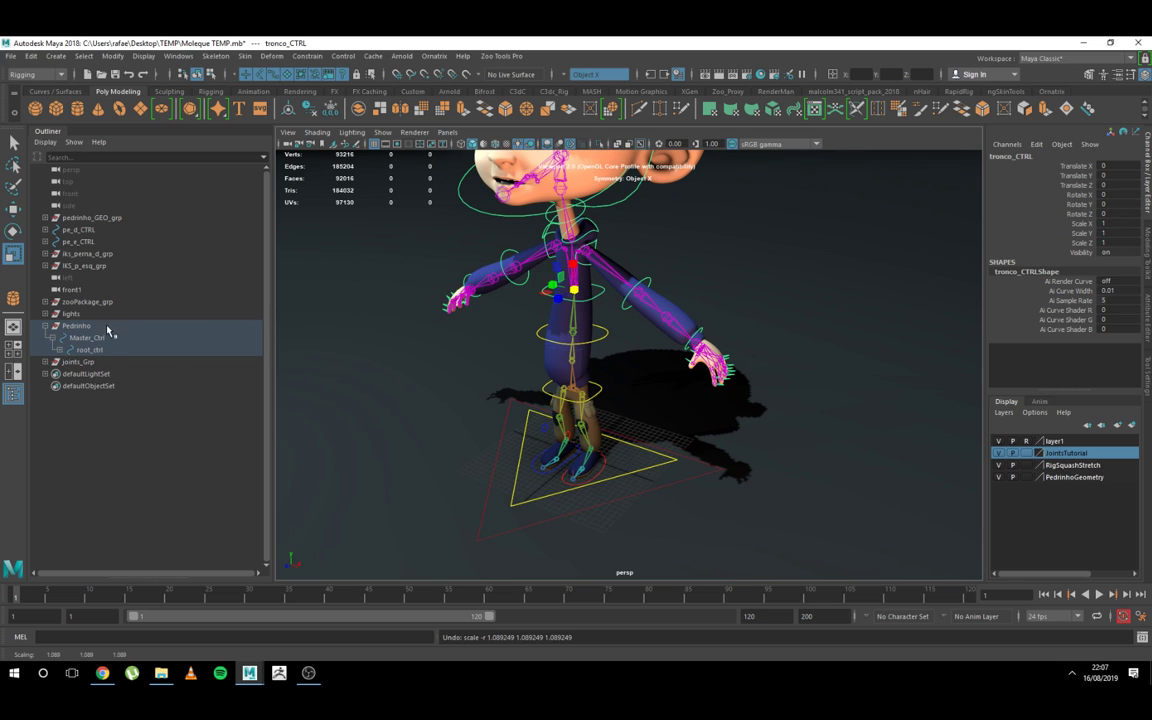
# Step: Parent the joints_Grp group under root_ctrl in the Pedrinho hierarchy
pyautogui.click(66, 362)
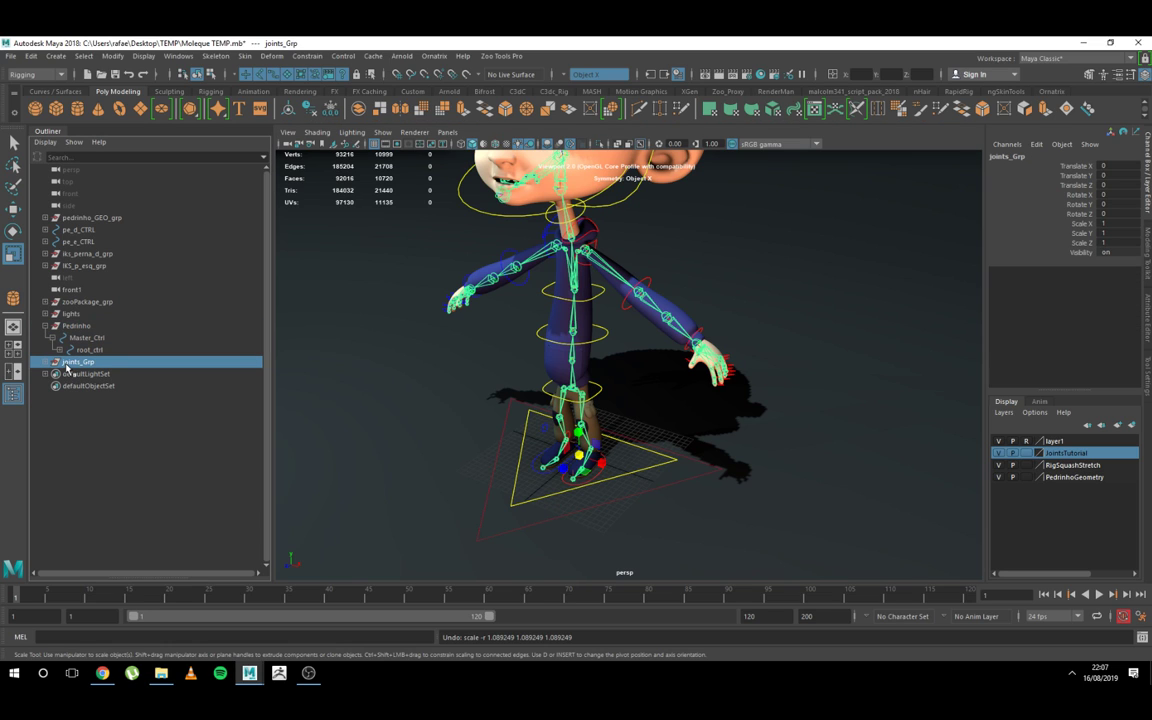
pyautogui.click(59, 350)
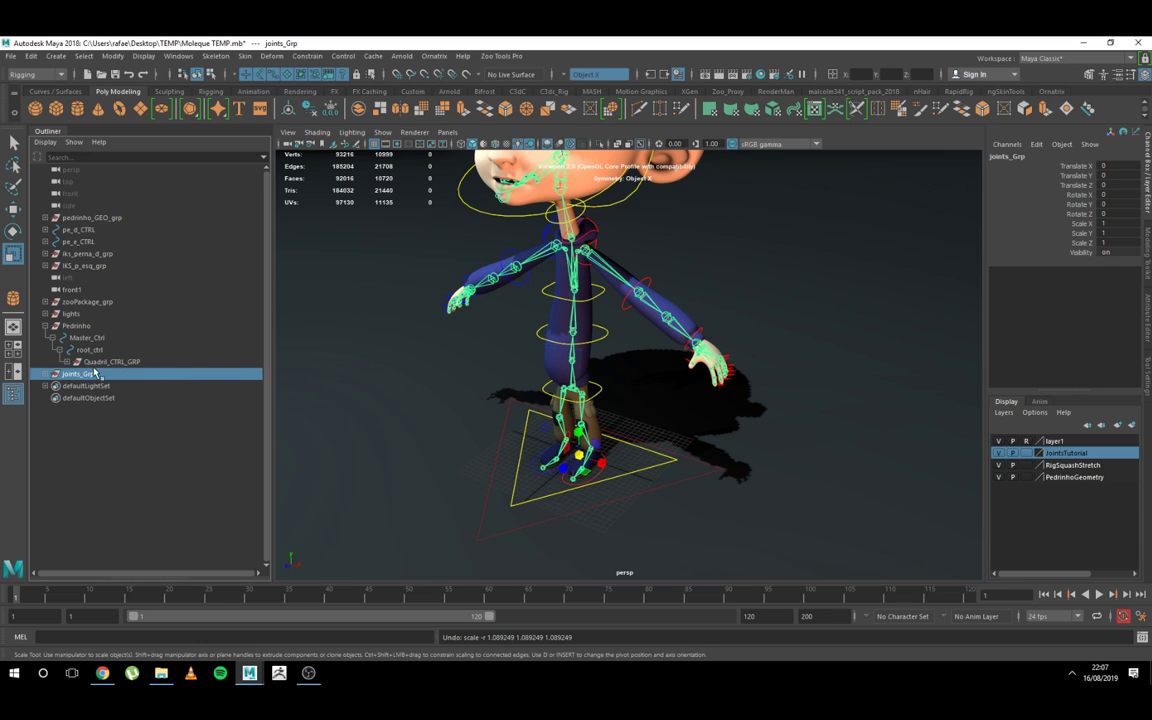
pyautogui.moveTo(65, 378); pyautogui.dragTo(86, 354)
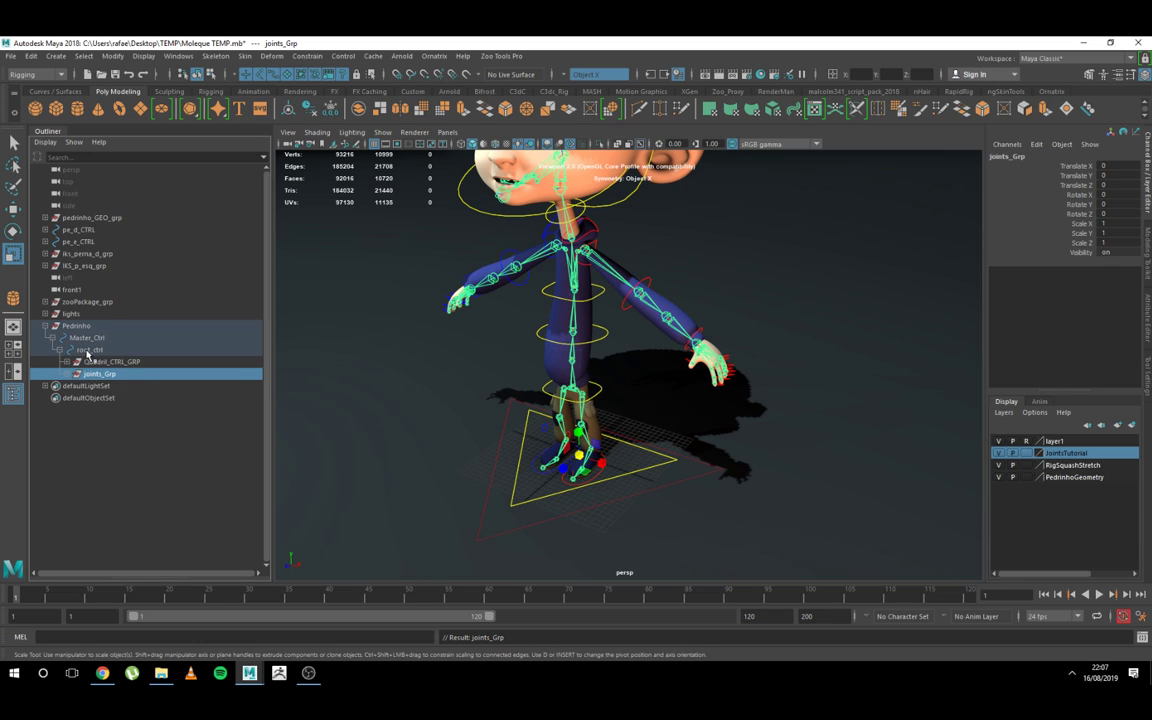
# Step: Test-scale root_ctrl uniformly on the character and undo the scaling
pyautogui.click(638, 474)
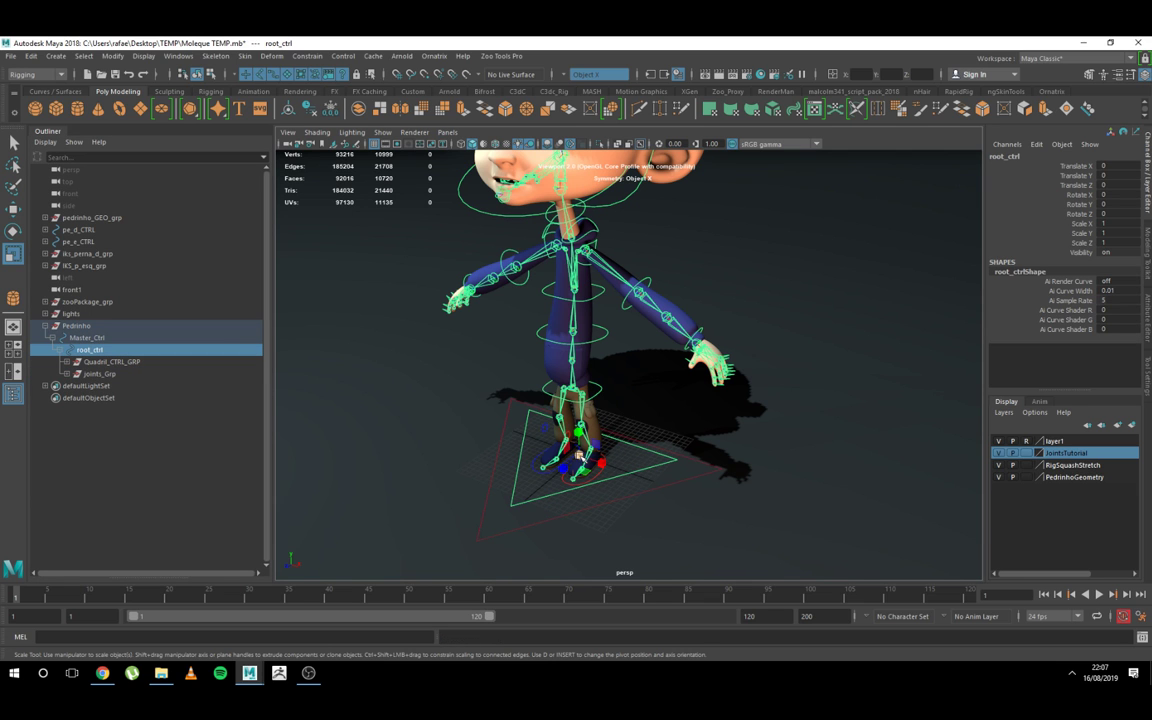
pyautogui.moveTo(580, 454); pyautogui.dragTo(690, 462)
pyautogui.hotkey('ctrl', 'z')
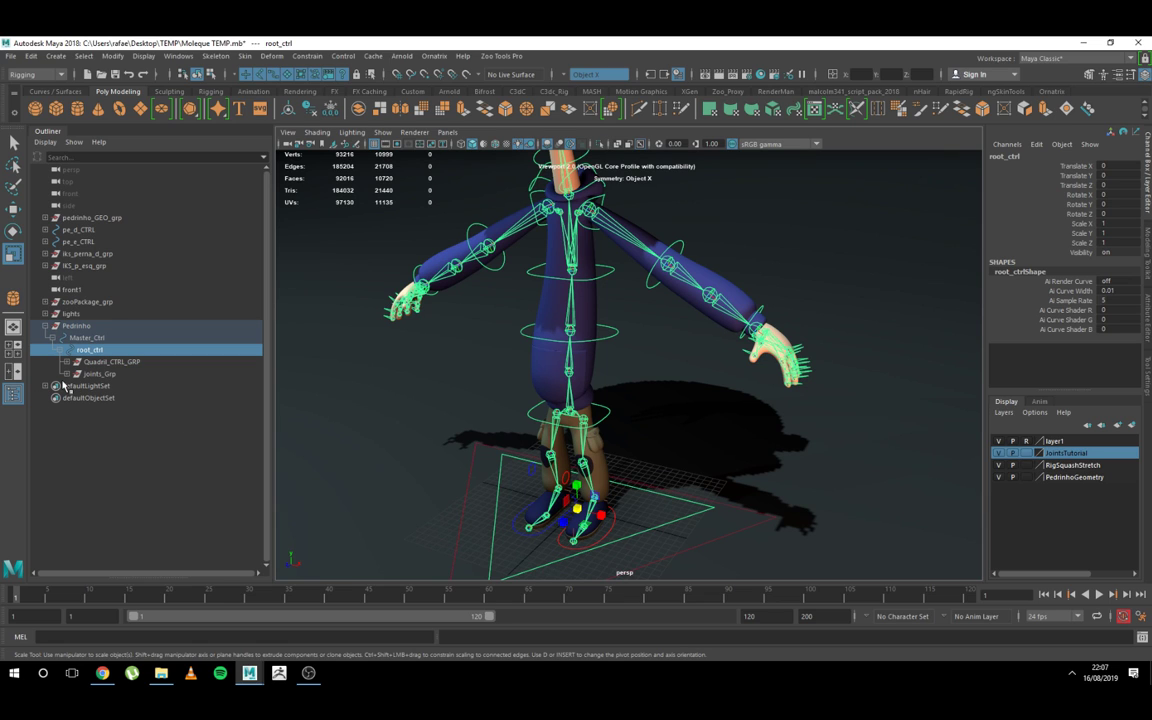
# Step: Try parenting pedrinho_GEO_grp under Pedrinho and return it to the top level of the hierarchy, below IKS_p_esq_grp
pyautogui.click(106, 219)
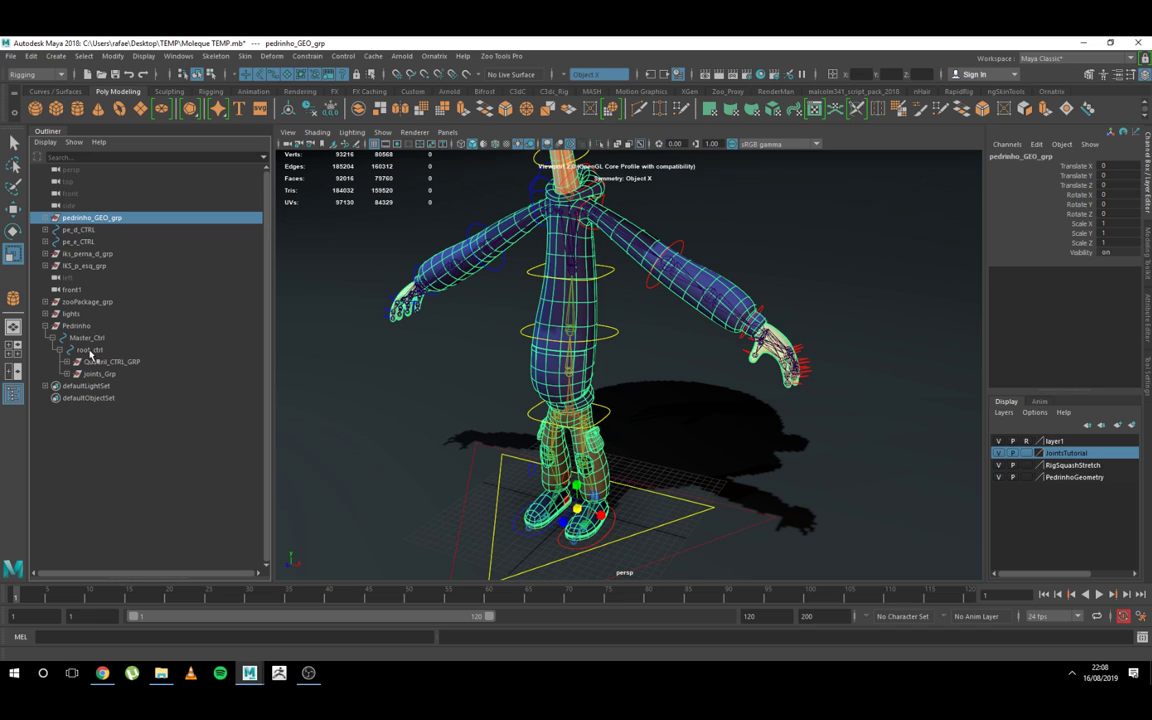
pyautogui.moveTo(90, 218); pyautogui.dragTo(80, 327, button='middle')
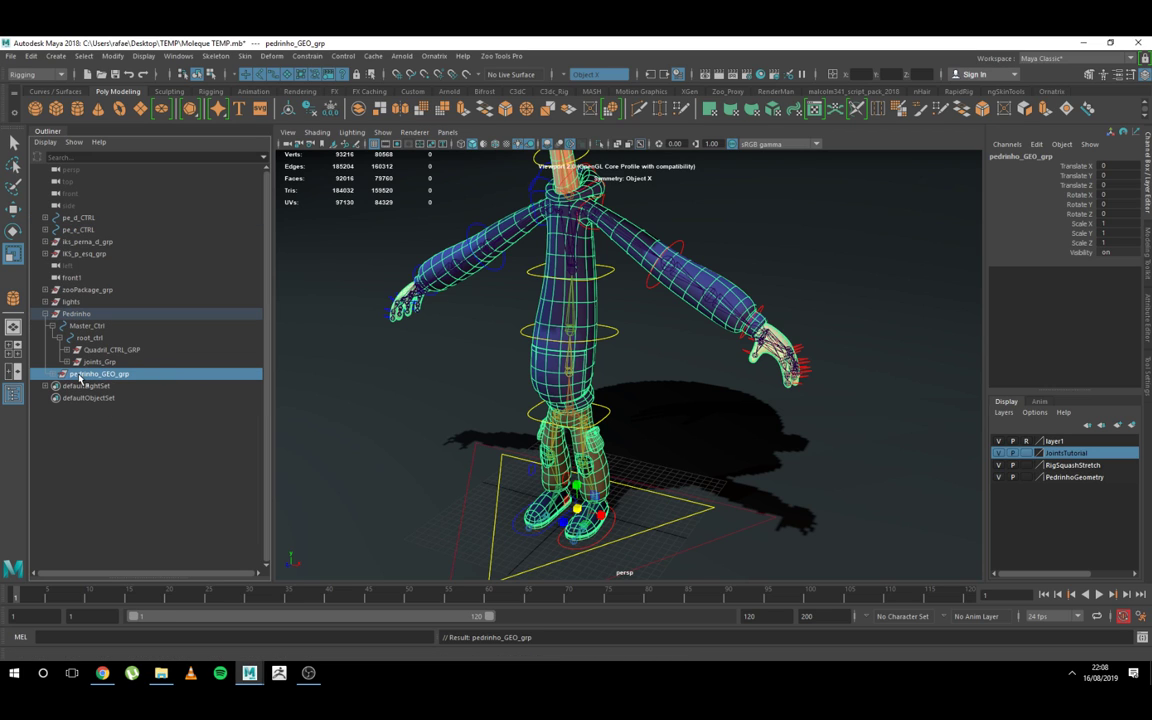
pyautogui.moveTo(80, 376); pyautogui.dragTo(75, 262, button='middle')
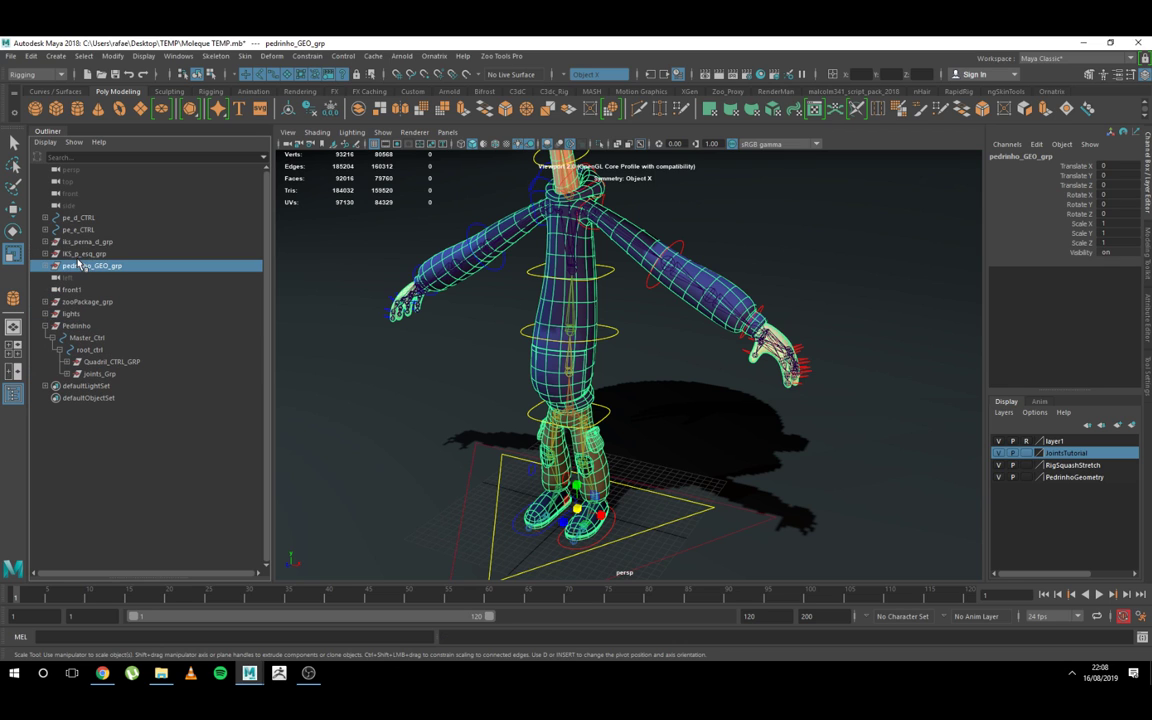
# Step: Test-scale Master_Ctrl uniformly by about 1.043 and undo the scaling
pyautogui.click(680, 522)
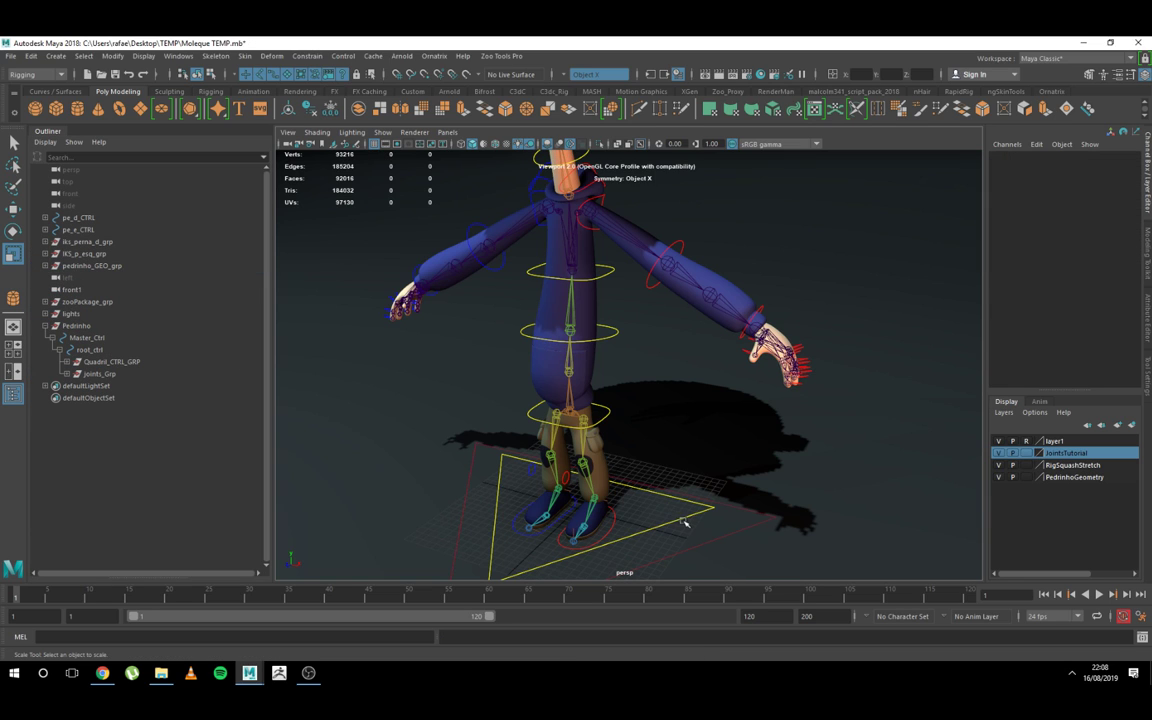
pyautogui.click(685, 522)
pyautogui.moveTo(685, 522); pyautogui.dragTo(613, 515, button='middle')
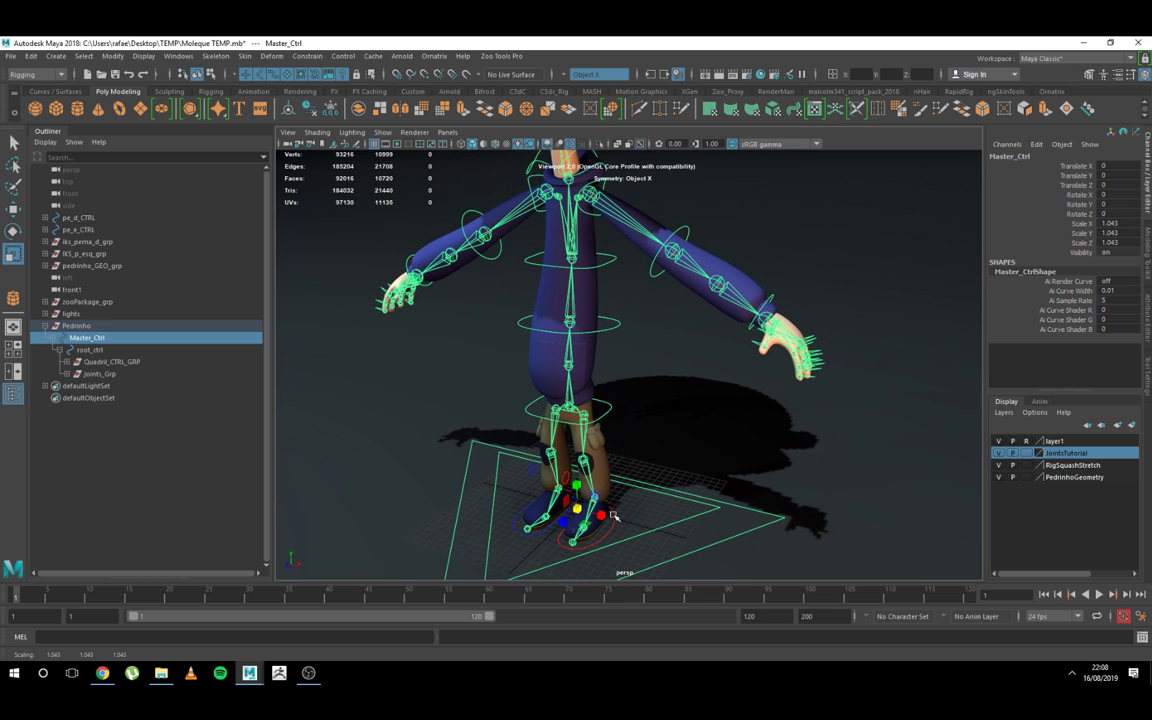
pyautogui.hotkey('ctrl', 'z')
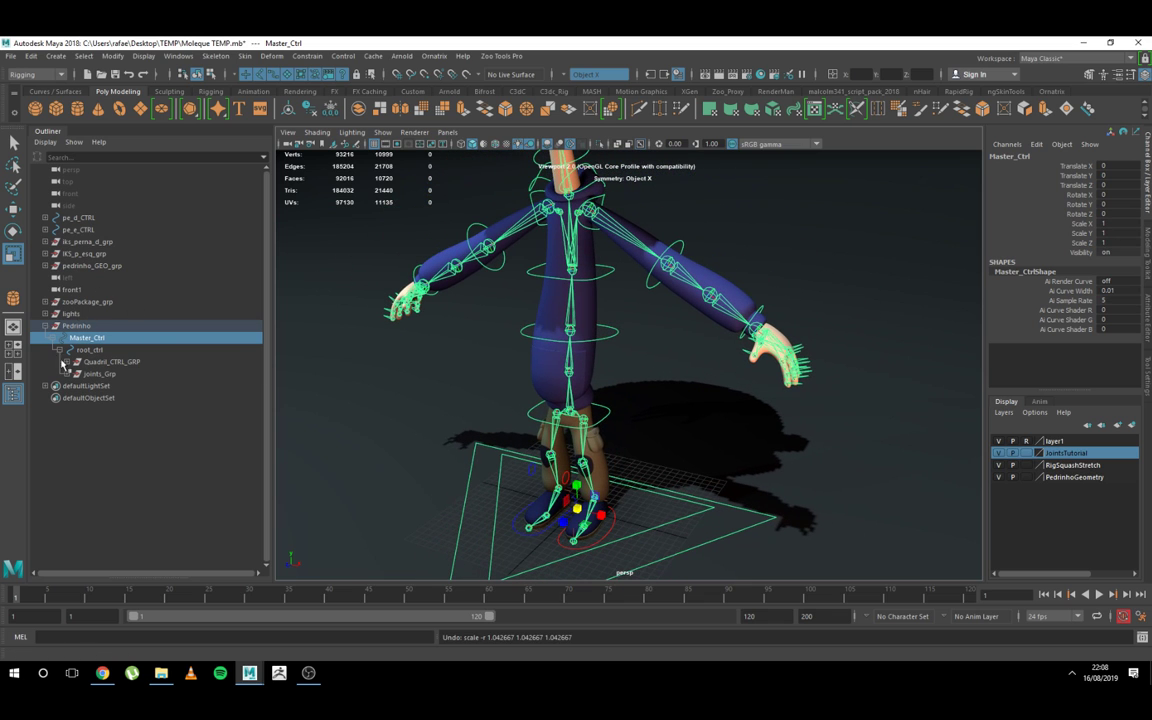
# Step: Parent pedrinho_GEO_grp directly under the Pedrinho group, then check Master_Ctrl and root_ctrl by selecting each
pyautogui.click(90, 266)
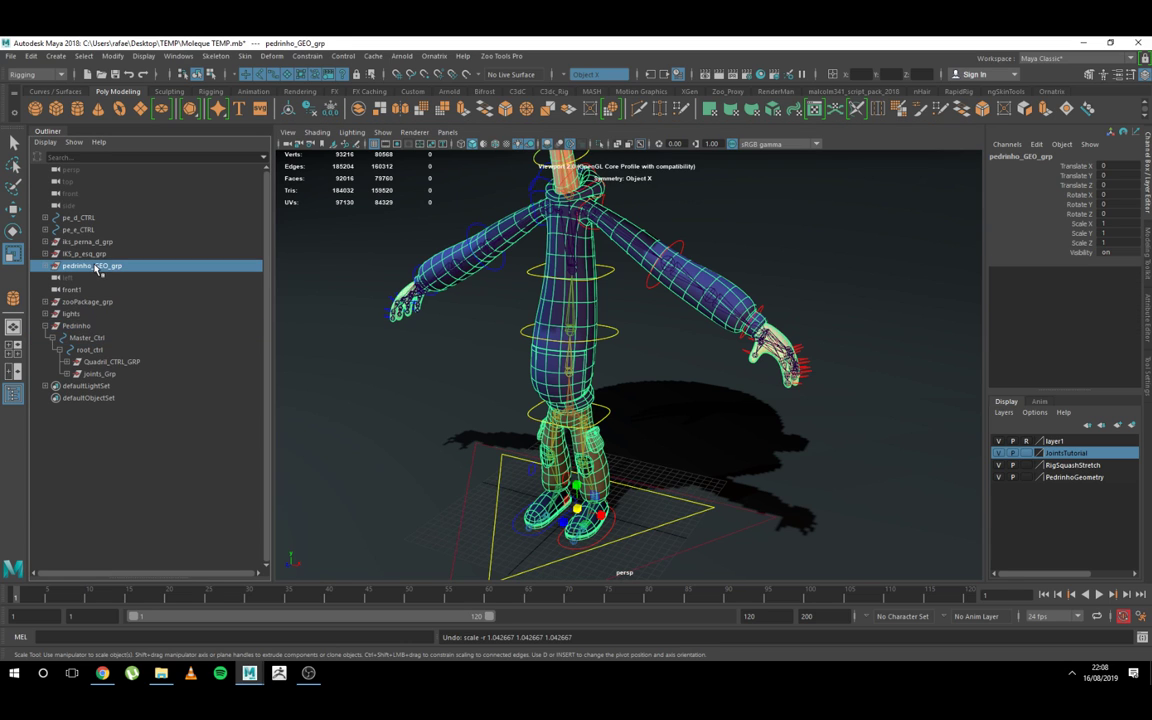
pyautogui.moveTo(67, 332); pyautogui.dragTo(68, 328)
pyautogui.click(99, 326)
pyautogui.click(98, 336)
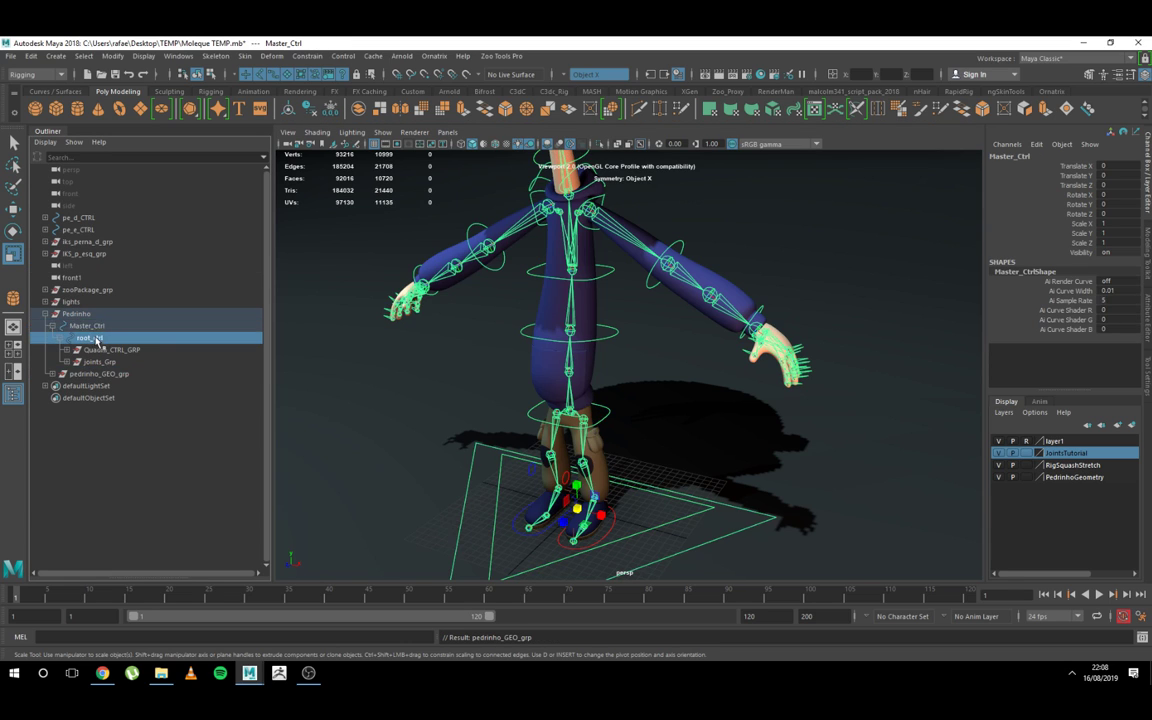
pyautogui.click(98, 327)
pyautogui.click(98, 335)
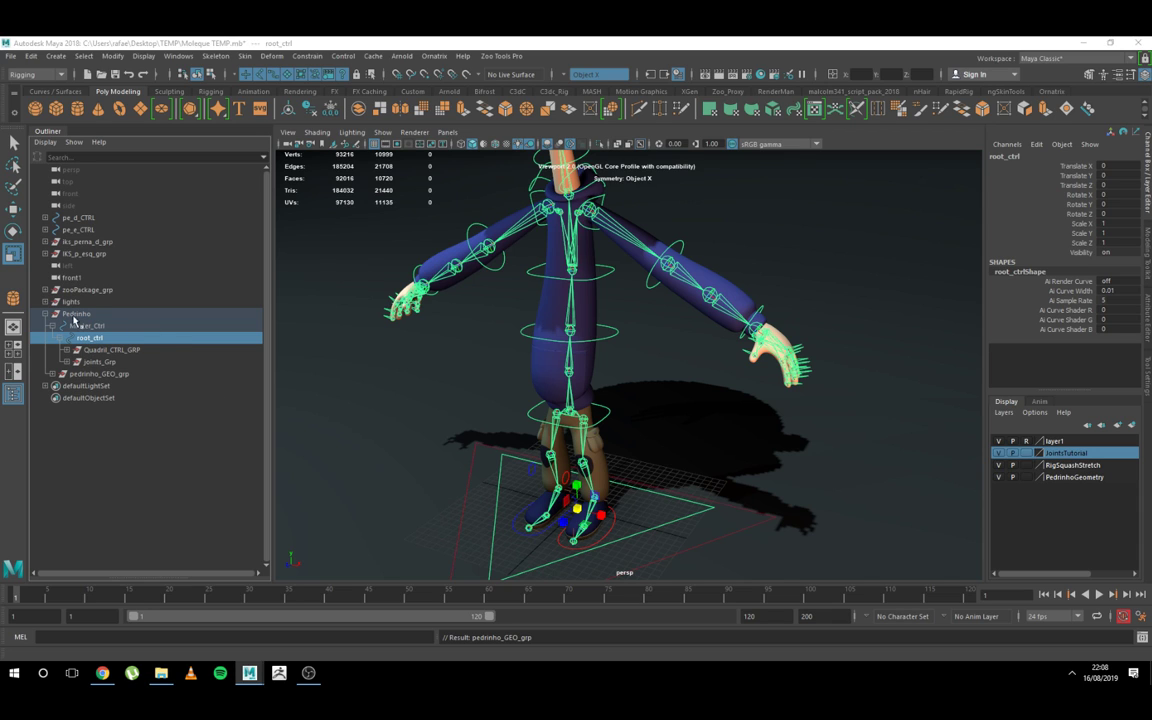
# Step: Inspect IKS_p_esq_grp, iks_perna_d_grp, pe_e_CTRL and pe_d_CTRL by selecting them one after another
pyautogui.click(88, 254)
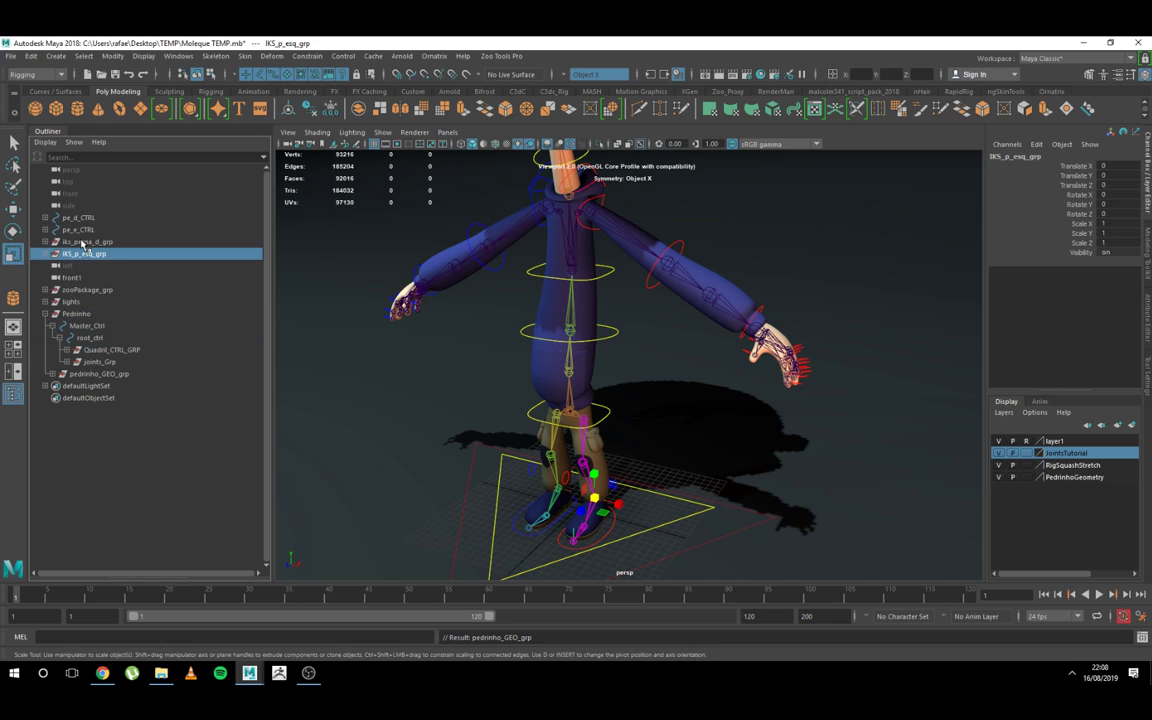
pyautogui.click(85, 241)
pyautogui.click(82, 229)
pyautogui.click(81, 218)
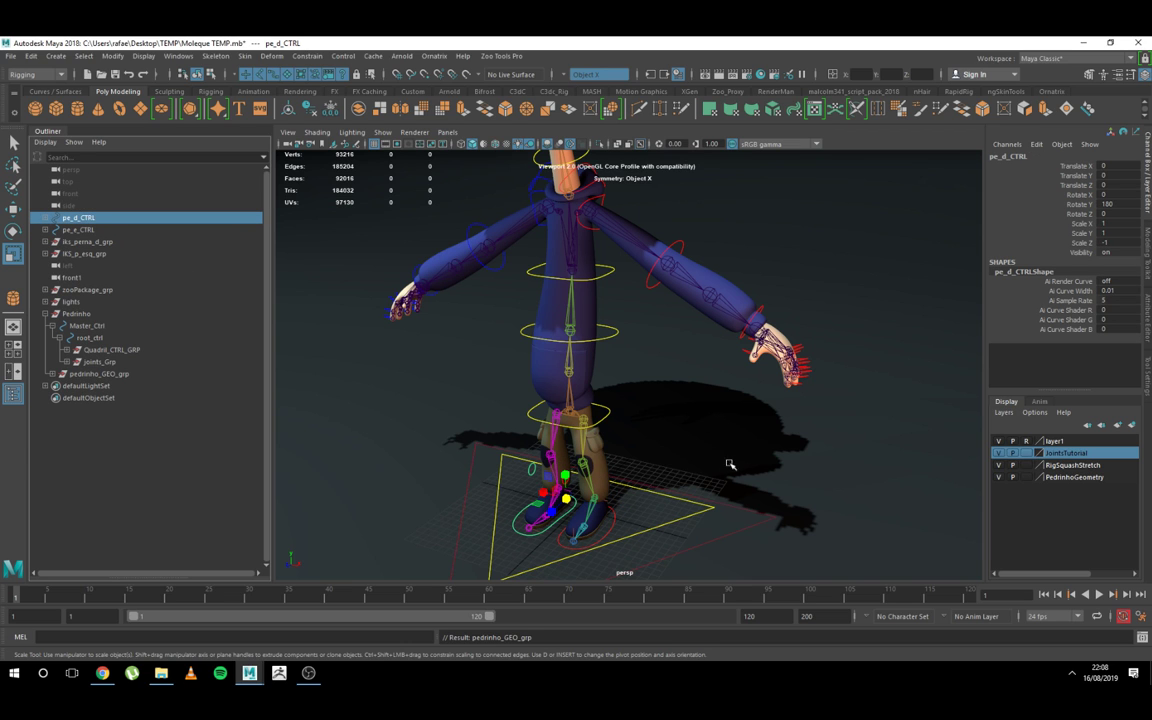
# Step: Test-move the foot control pe_e_CTRL up about 7.2 units and undo the move
pyautogui.keyDown('alt'); pyautogui.moveTo(743, 424); pyautogui.dragTo(762, 446, button='right'); pyautogui.keyUp('alt')
pyautogui.keyDown('alt'); pyautogui.moveTo(760, 443); pyautogui.dragTo(795, 398, button='middle'); pyautogui.keyUp('alt')
pyautogui.keyDown('alt'); pyautogui.moveTo(795, 398); pyautogui.dragTo(818, 416, button='right'); pyautogui.keyUp('alt')
pyautogui.press('q')
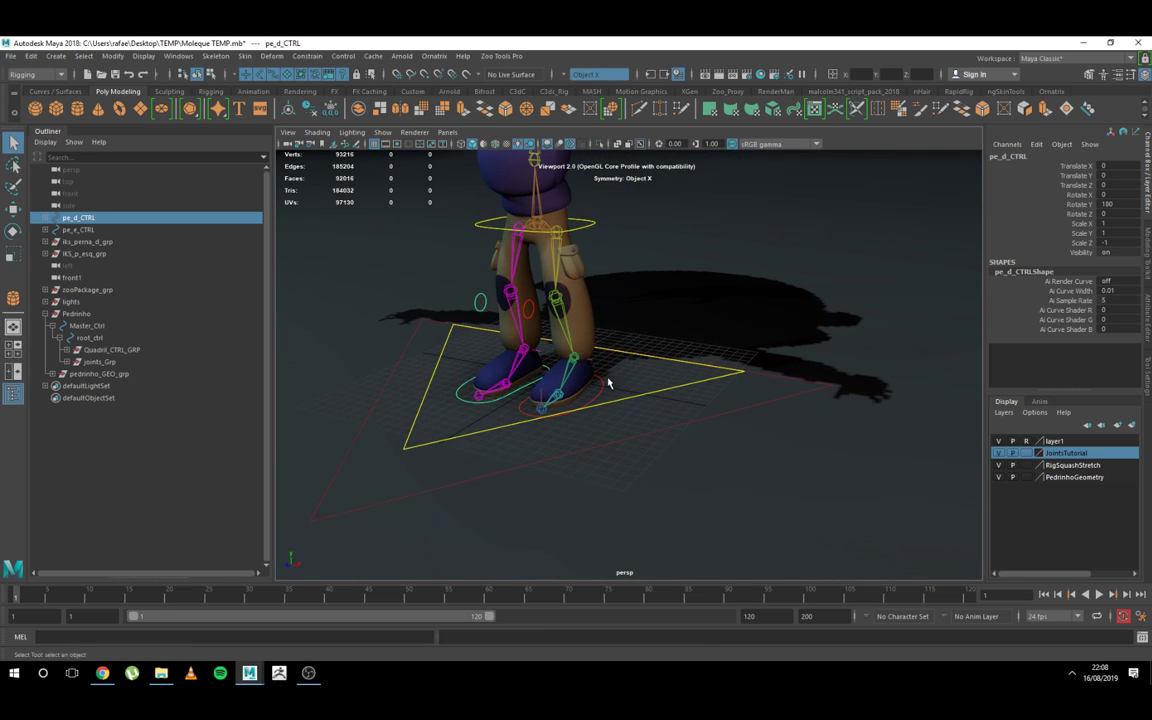
pyautogui.click(604, 380)
pyautogui.press('w')
pyautogui.moveTo(595, 363); pyautogui.dragTo(592, 326)
pyautogui.hotkey('ctrl', 'z')
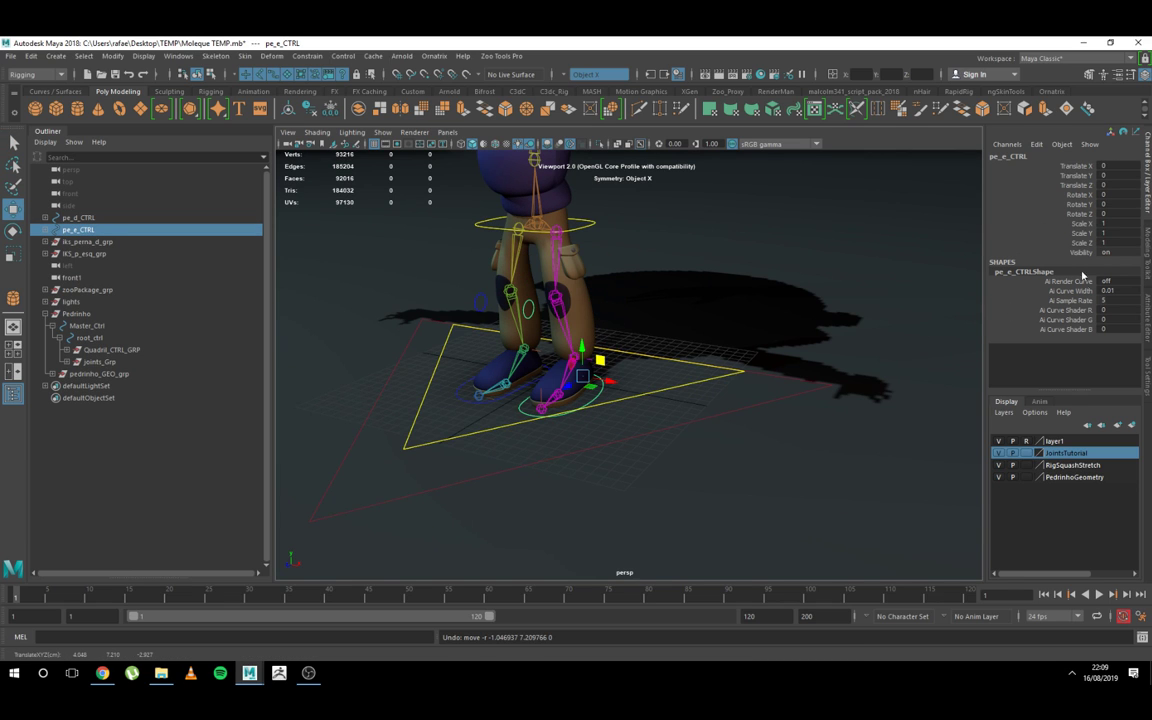
# Step: Test-move the hip control quadril_ctrl down about 3.37 units and undo the move
pyautogui.keyDown('alt'); pyautogui.moveTo(728, 388); pyautogui.dragTo(757, 438, button='right'); pyautogui.keyUp('alt')
pyautogui.keyDown('alt'); pyautogui.moveTo(757, 438); pyautogui.dragTo(712, 447); pyautogui.keyUp('alt')
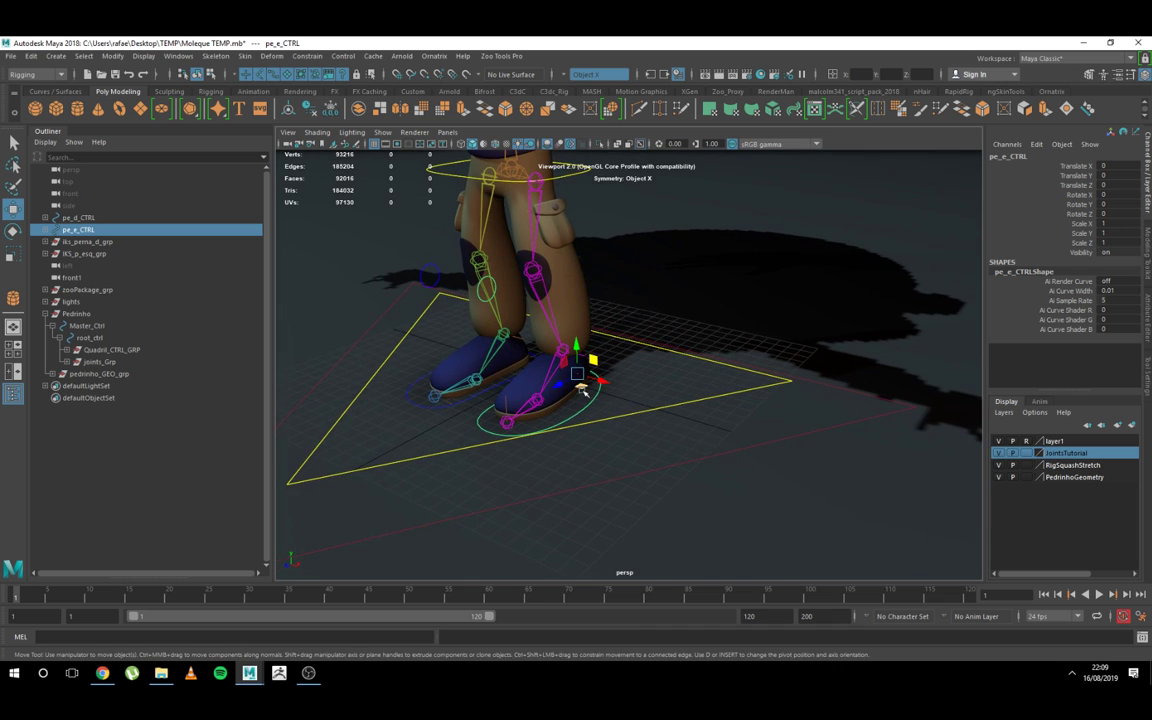
pyautogui.keyDown('alt'); pyautogui.moveTo(604, 383); pyautogui.dragTo(606, 418); pyautogui.keyUp('alt')
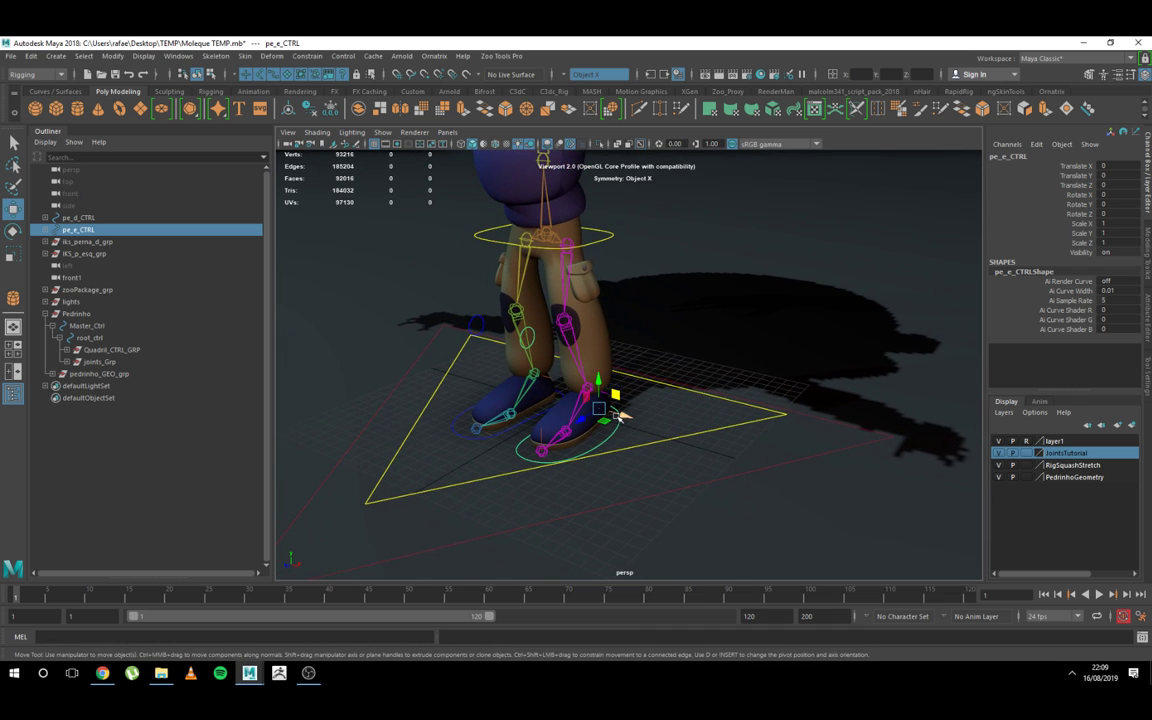
pyautogui.press('q')
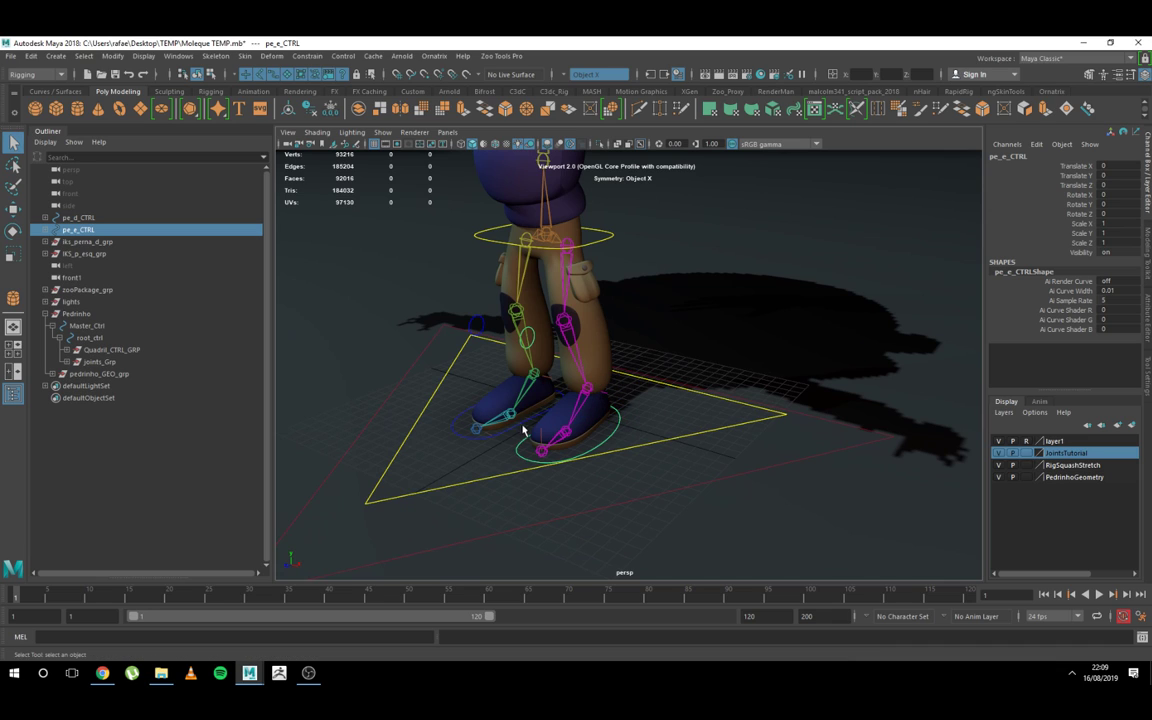
pyautogui.click(604, 242)
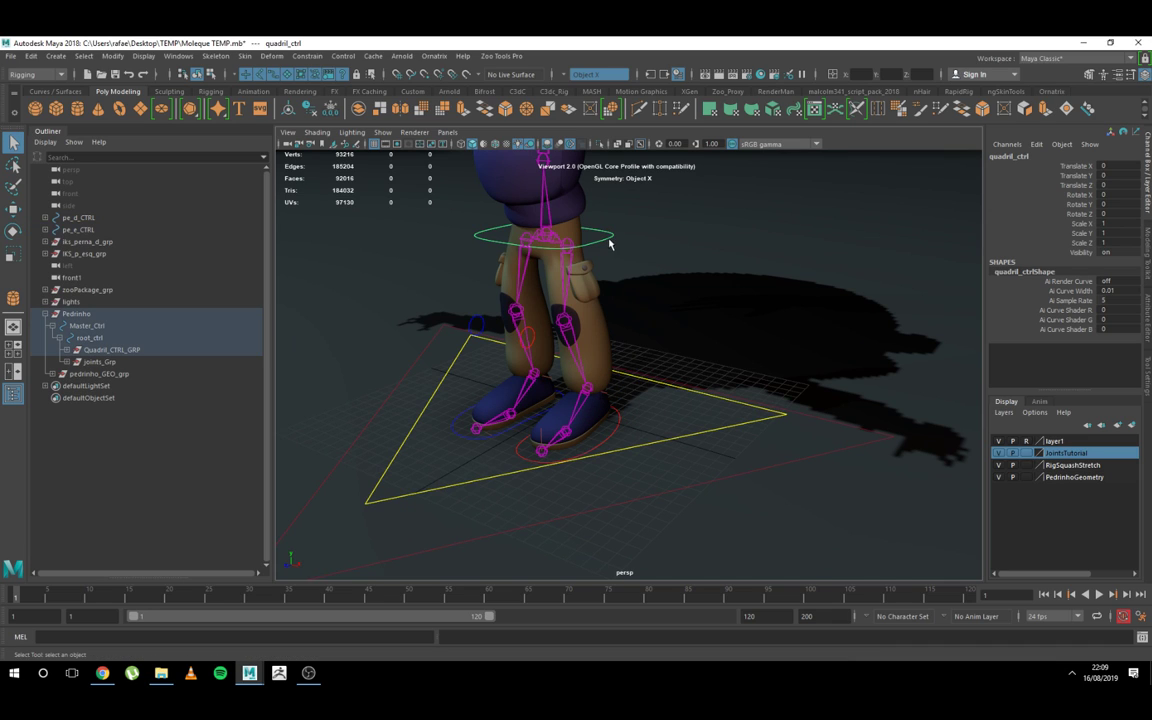
pyautogui.press('w')
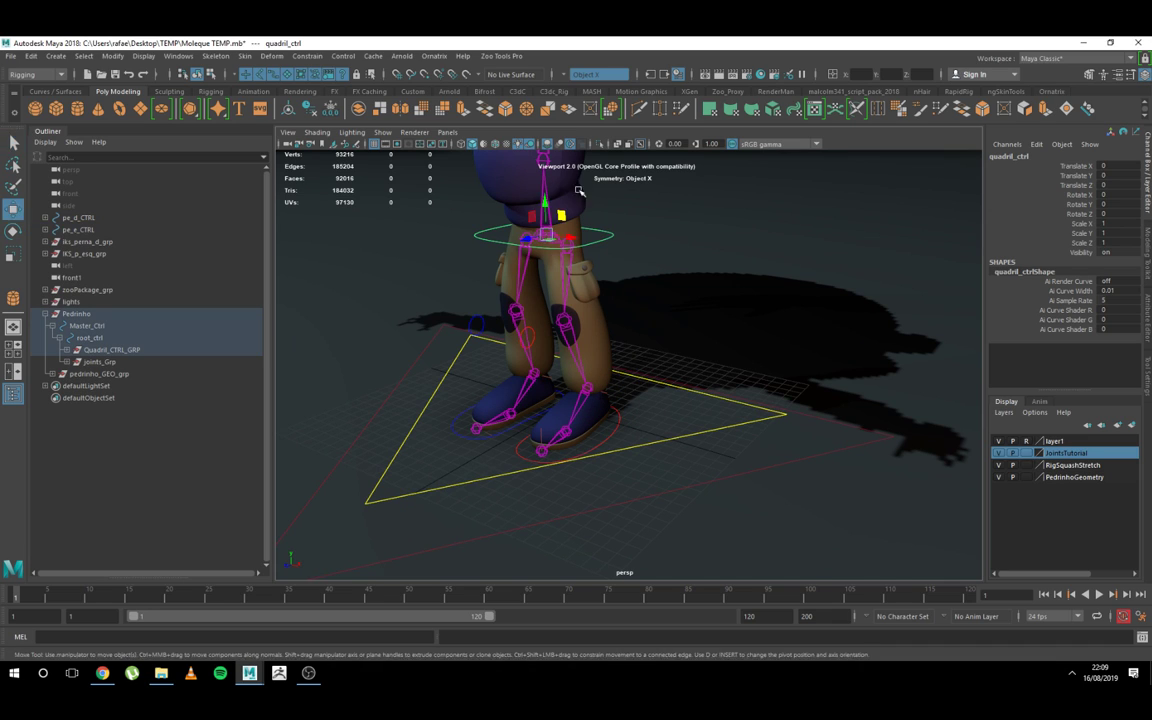
pyautogui.moveTo(544, 197); pyautogui.dragTo(538, 221)
pyautogui.hotkey('ctrl', 'z')
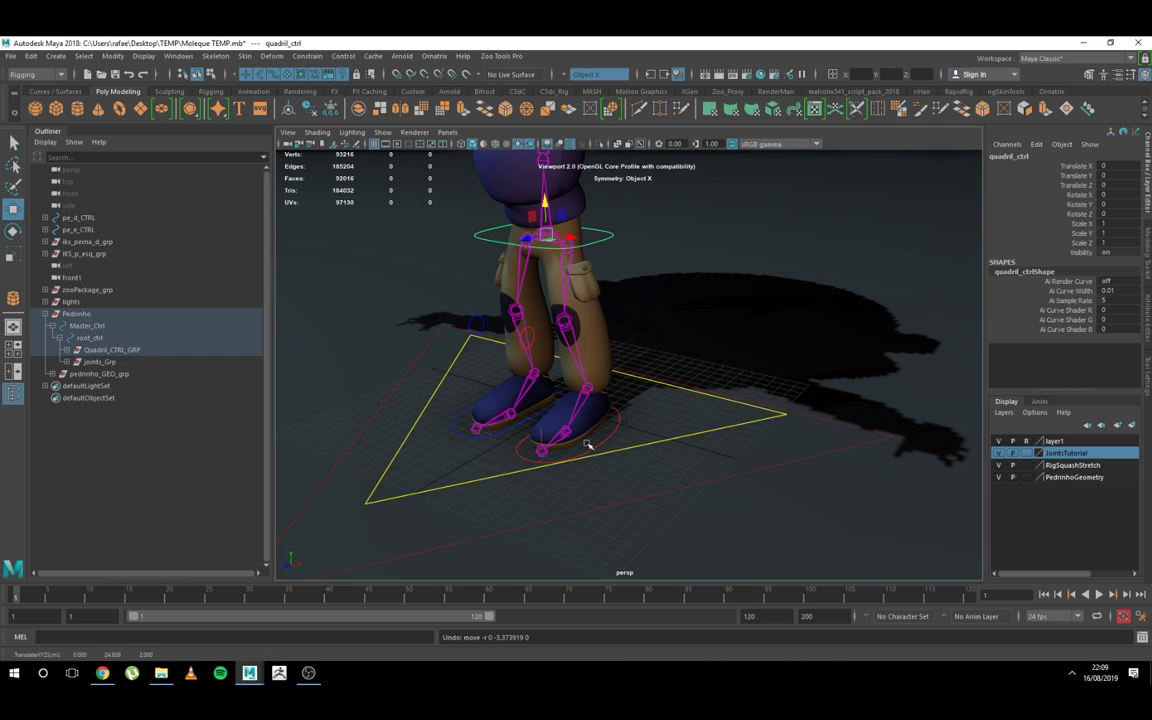
# Step: Select both foot controls, pe_e_CTRL and pe_d_CTRL, together on the character
pyautogui.press('q')
pyautogui.click(499, 420)
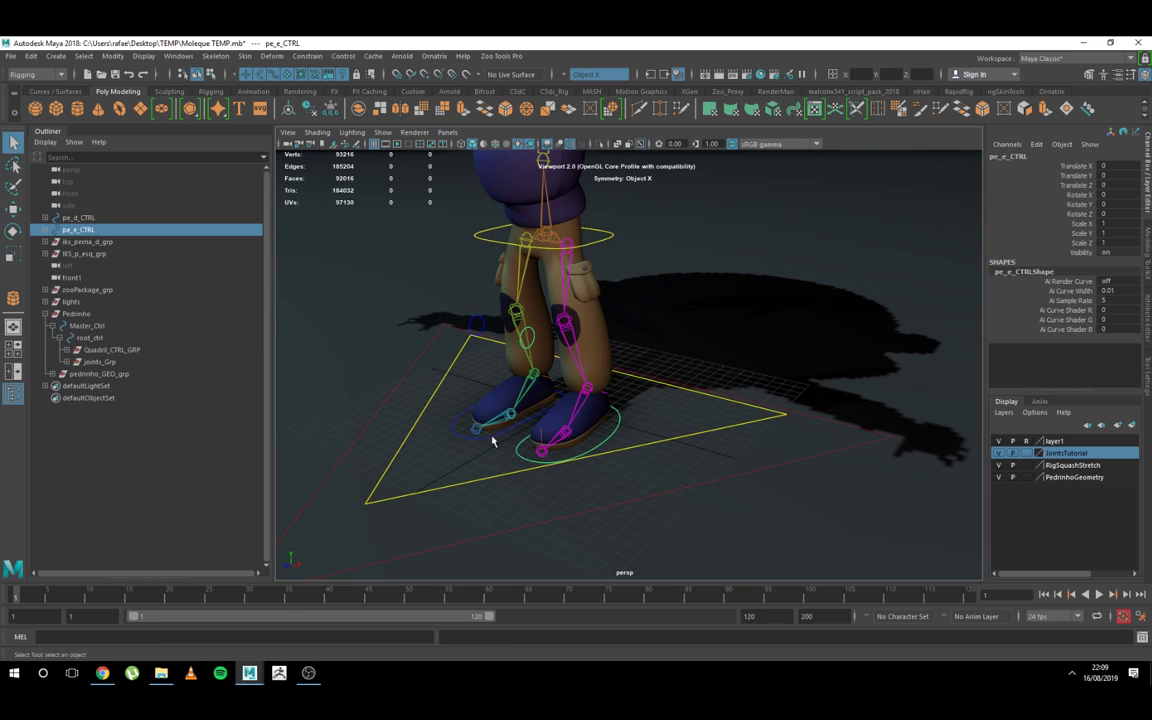
pyautogui.keyDown('shift'); pyautogui.click(490, 437); pyautogui.keyUp('shift')
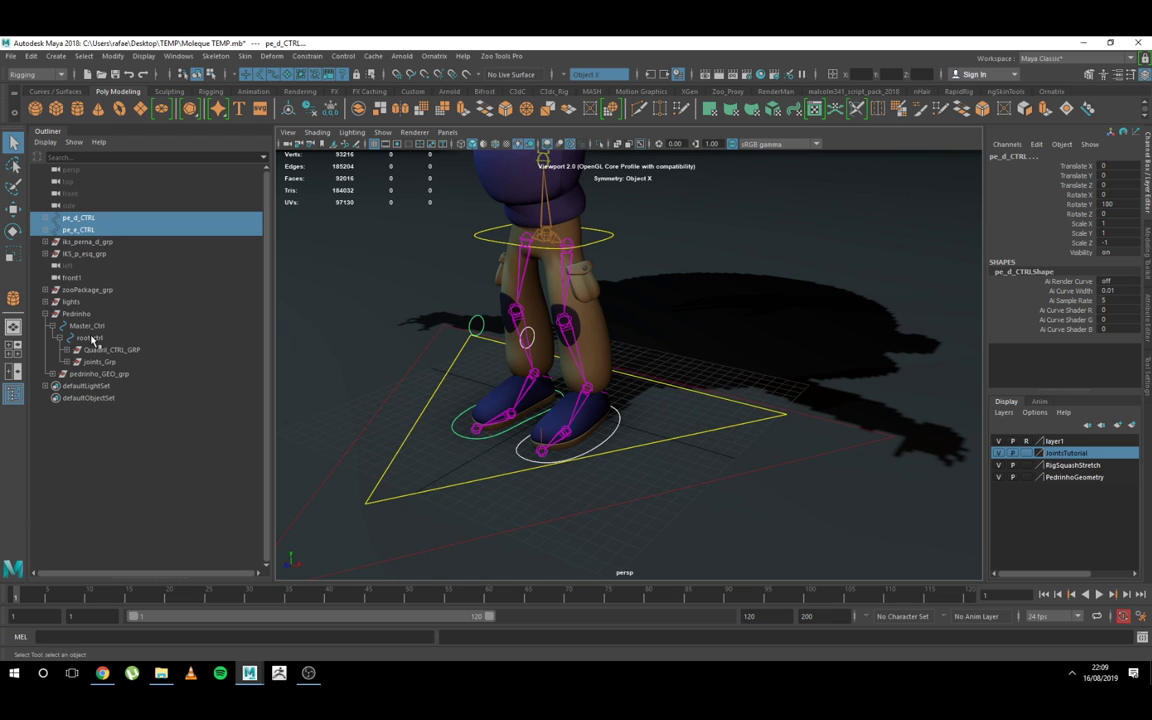
# Step: Test-move root_ctrl up about 7.01 units with the foot controls still outside its hierarchy, and undo the move
pyautogui.click(678, 451)
pyautogui.press('w')
pyautogui.moveTo(561, 375); pyautogui.dragTo(552, 390)
pyautogui.hotkey('ctrl', 'z')
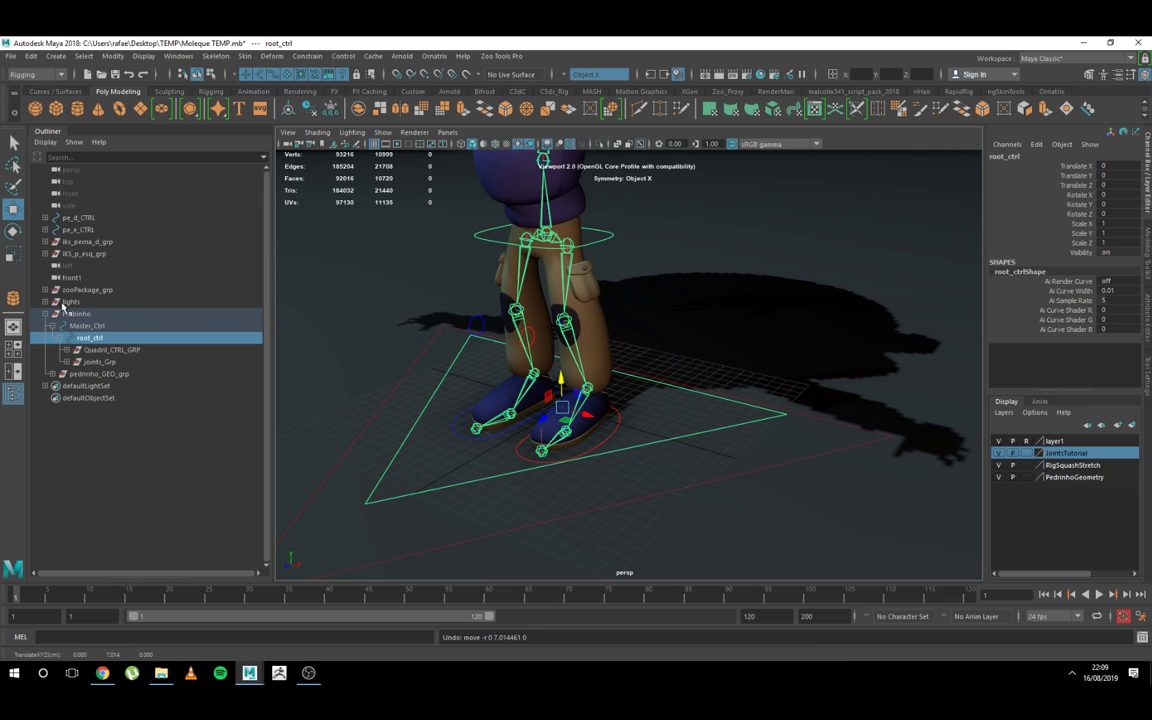
# Step: Parent the foot controls pe_e_CTRL and pe_d_CTRL under root_ctrl
pyautogui.click(74, 232)
pyautogui.keyDown('ctrl'); pyautogui.click(82, 219); pyautogui.keyUp('ctrl')
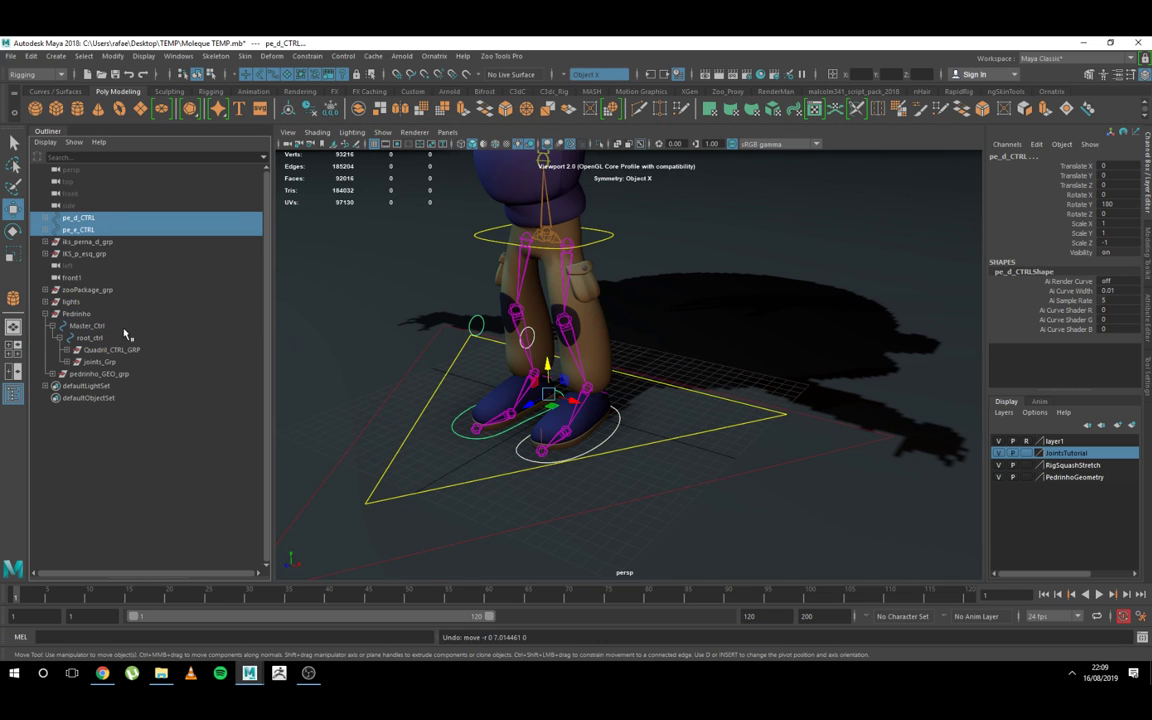
pyautogui.moveTo(82, 229); pyautogui.dragTo(82, 338, button='middle')
# Step: Raise root_ctrl about 20.8 units in Y to examine the feet and leg IK handles, and undo the move
pyautogui.click(700, 431)
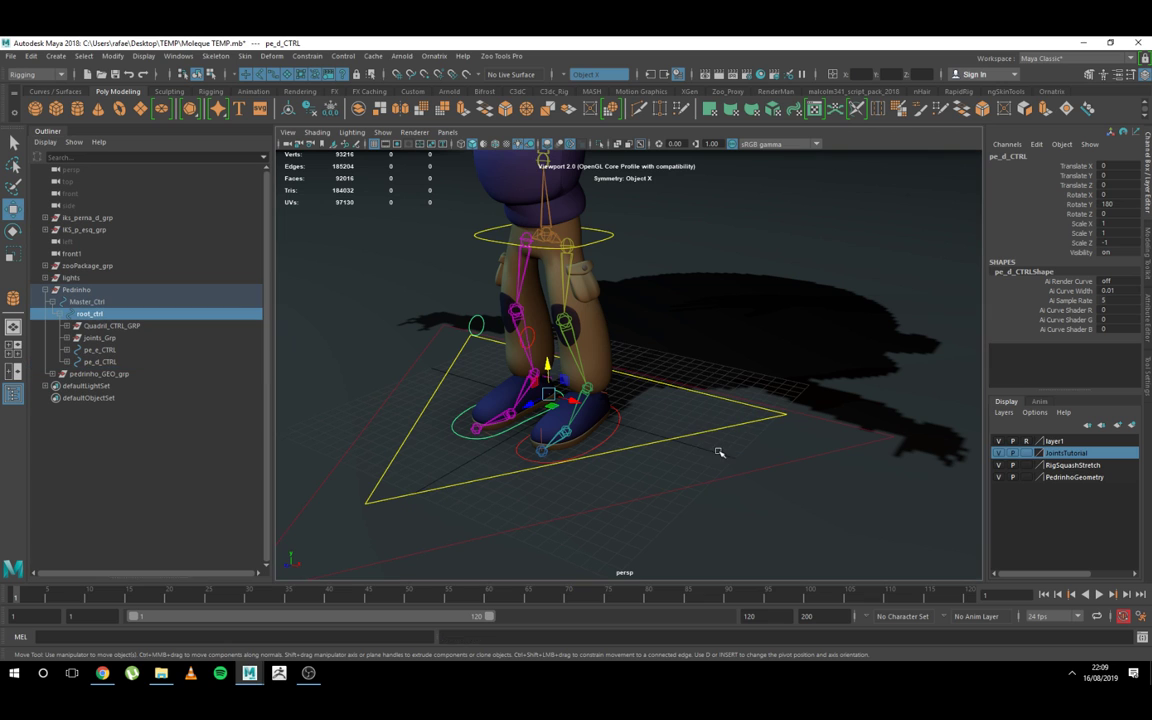
pyautogui.moveTo(560, 380); pyautogui.dragTo(557, 249)
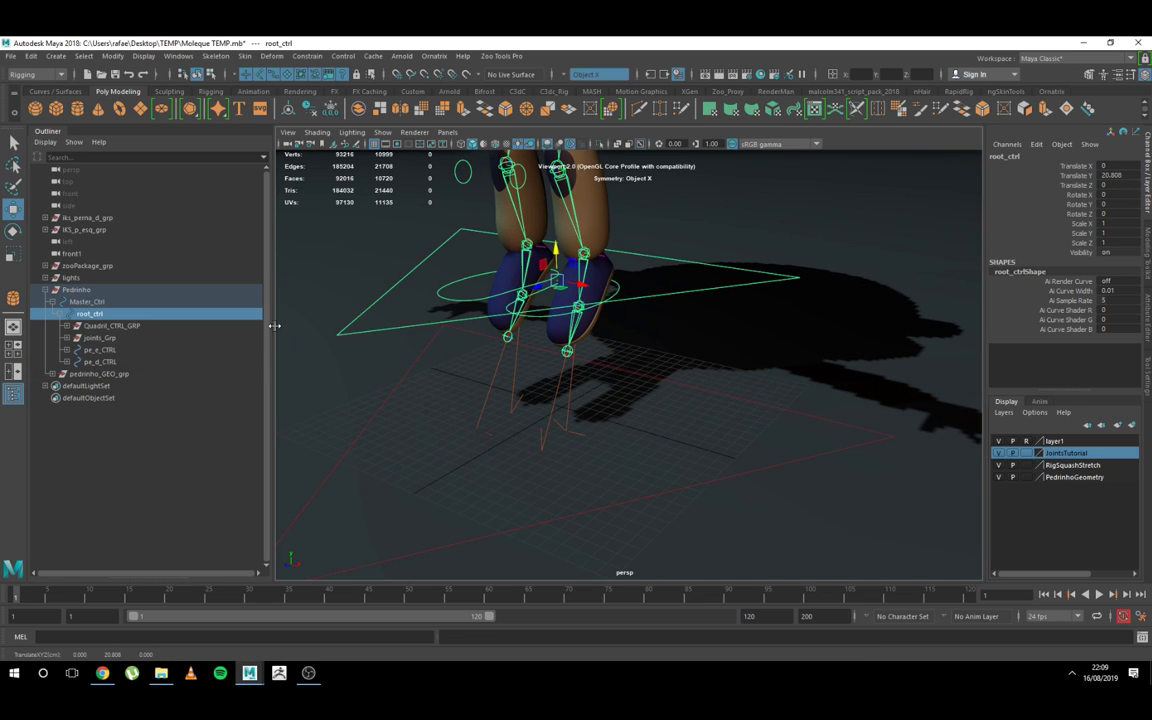
pyautogui.keyDown('alt'); pyautogui.moveTo(620, 360); pyautogui.dragTo(578, 405); pyautogui.keyUp('alt')
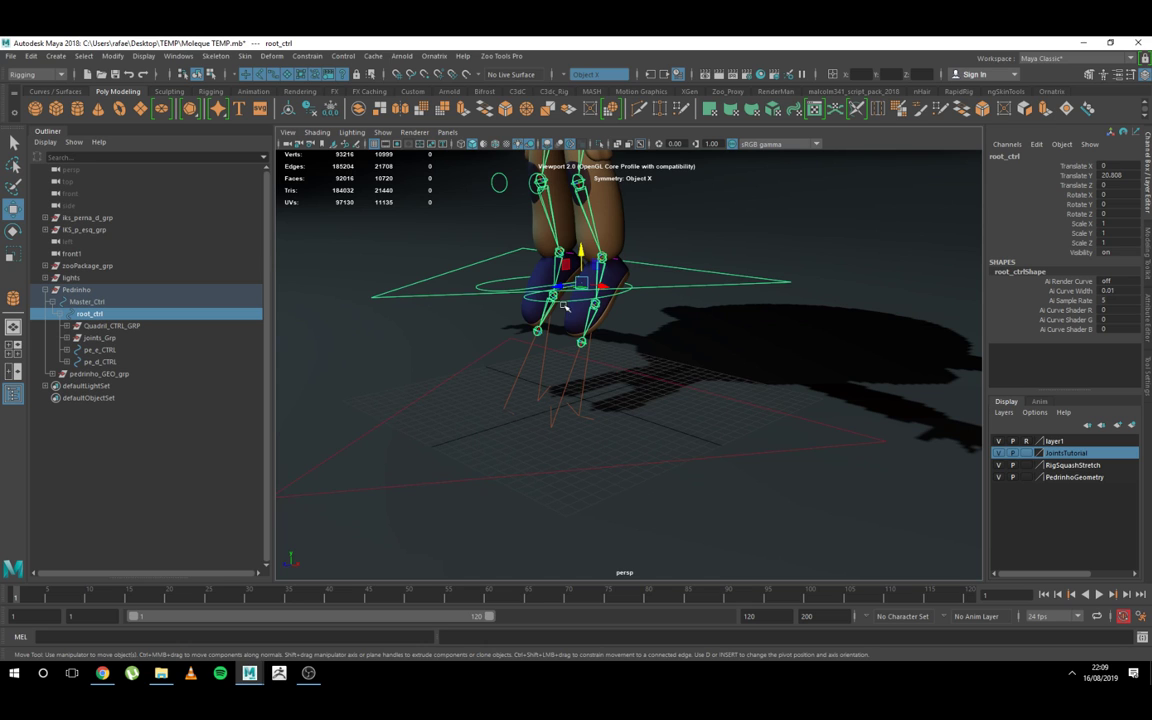
pyautogui.keyDown('alt'); pyautogui.moveTo(570, 324); pyautogui.dragTo(562, 355, button='middle'); pyautogui.keyUp('alt')
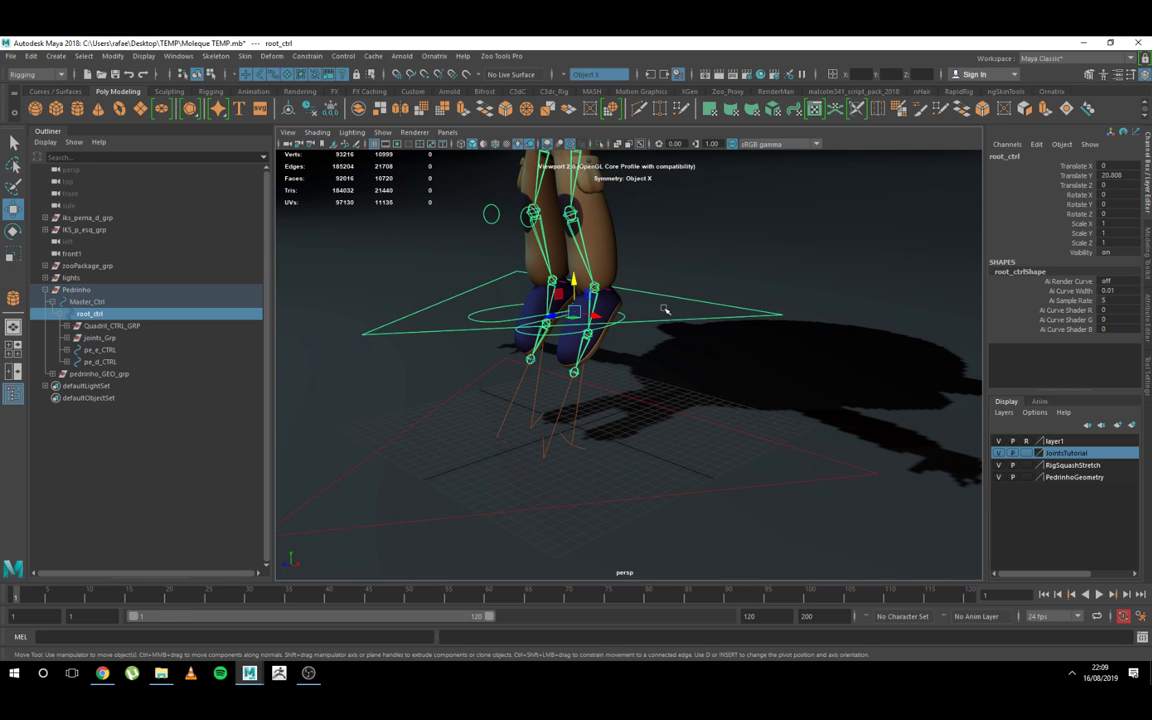
pyautogui.scroll(2, 630, 298)
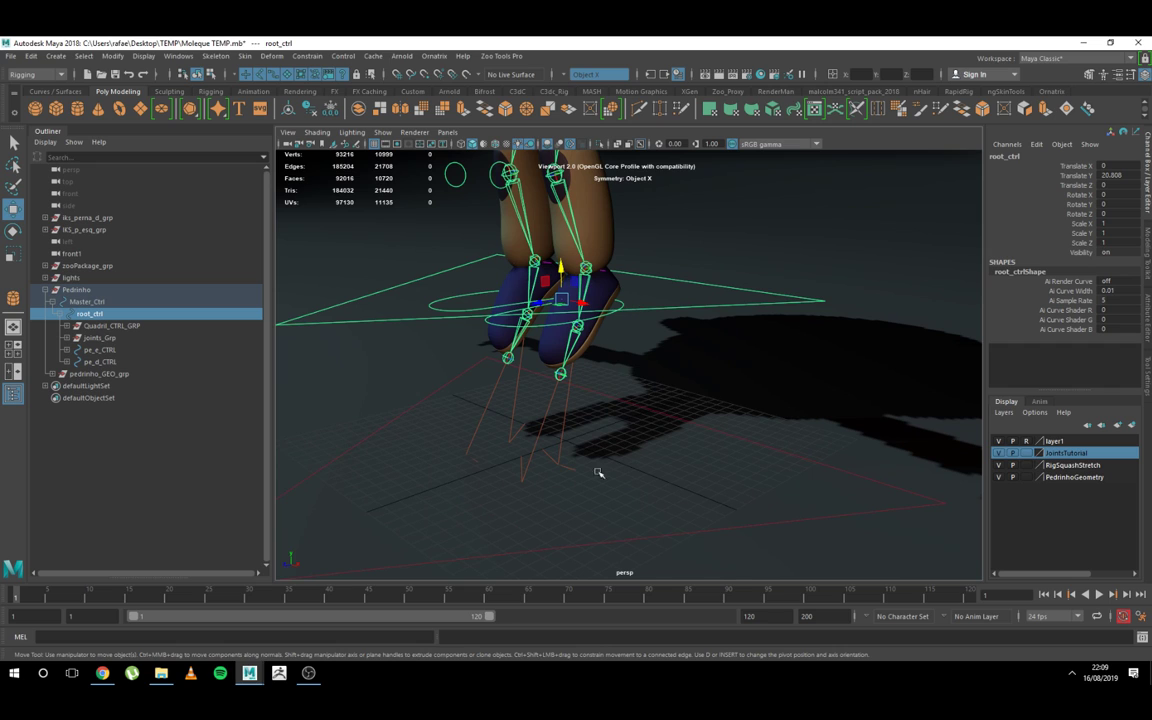
pyautogui.hotkey('ctrl', 'z')
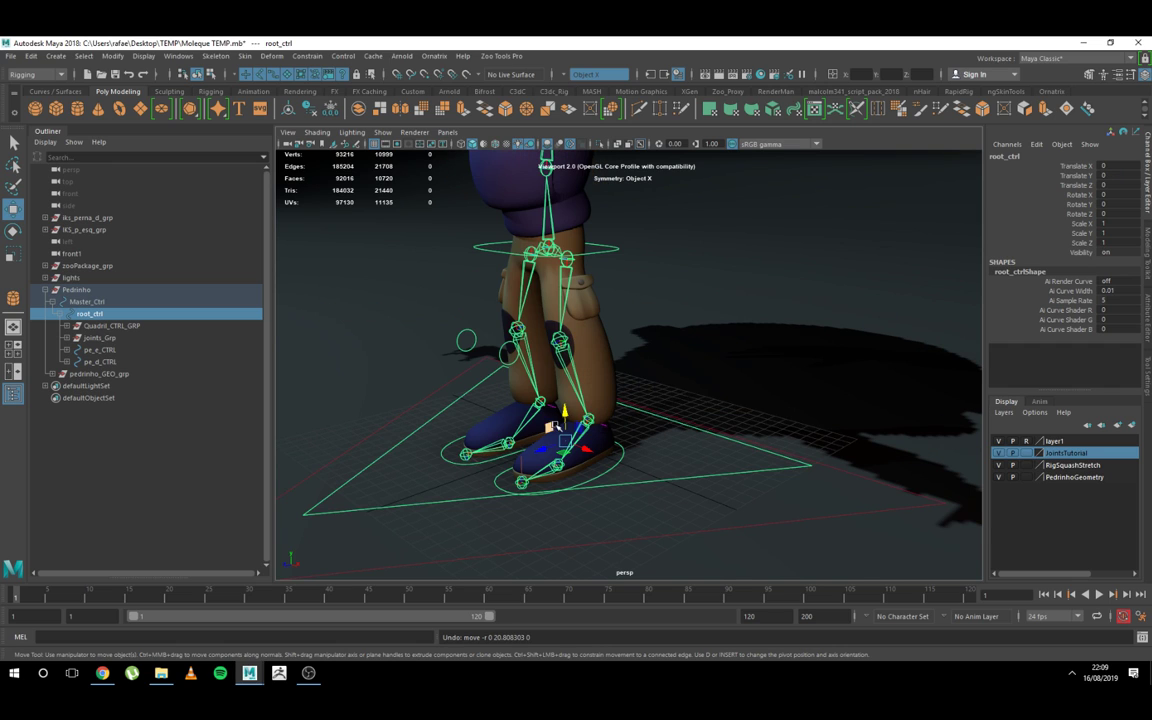
# Step: Parent the leg IK groups iks_perna_d_grp and IKS_p_esq_grp under root_ctrl in the Pedrinho hierarchy
pyautogui.click(87, 217)
pyautogui.keyDown('shift'); pyautogui.click(88, 229); pyautogui.keyUp('shift')
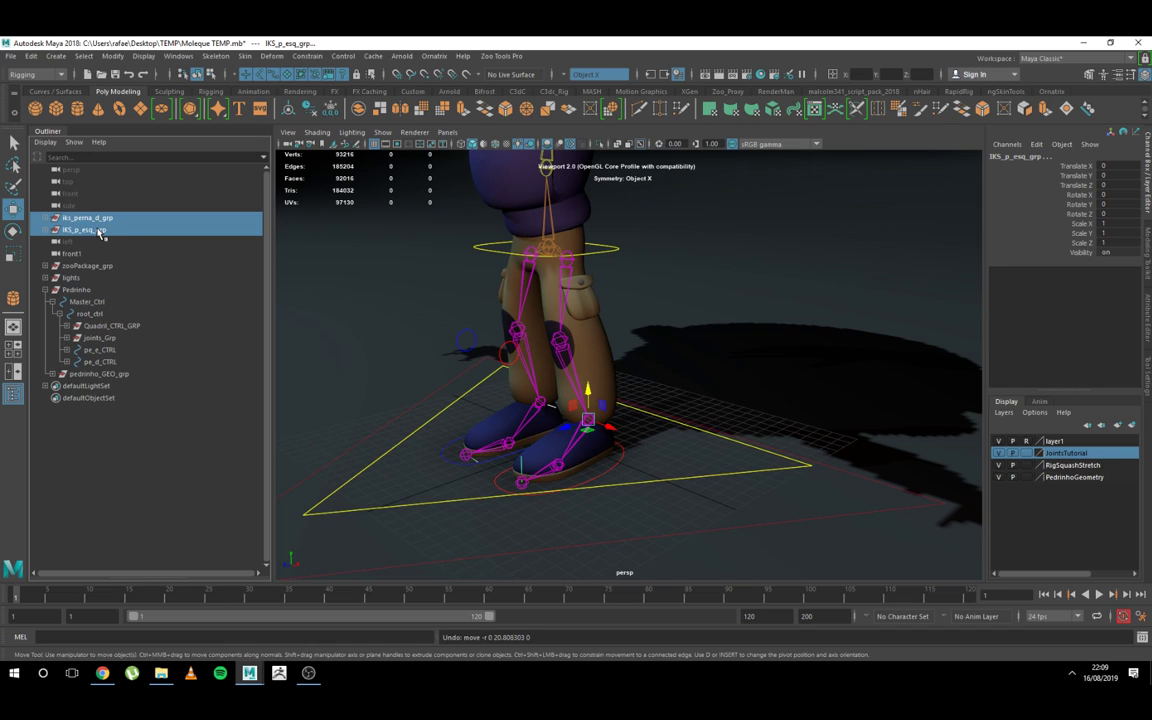
pyautogui.click(96, 230)
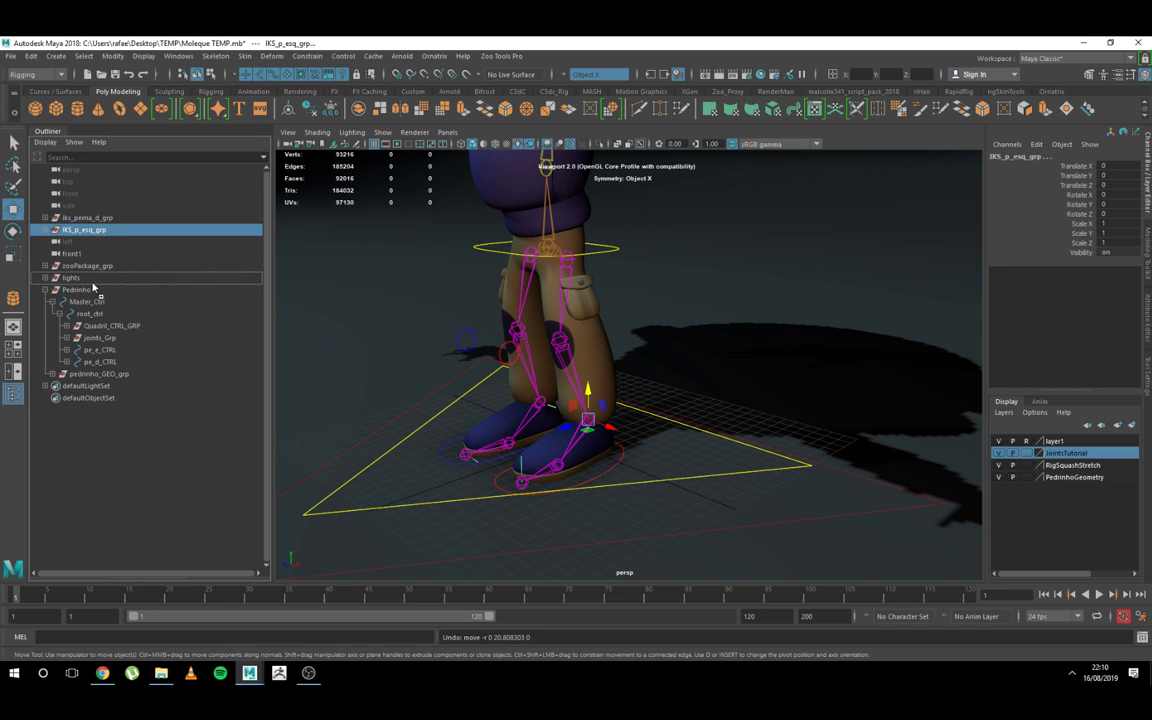
pyautogui.moveTo(93, 318); pyautogui.dragTo(95, 316, button='middle')
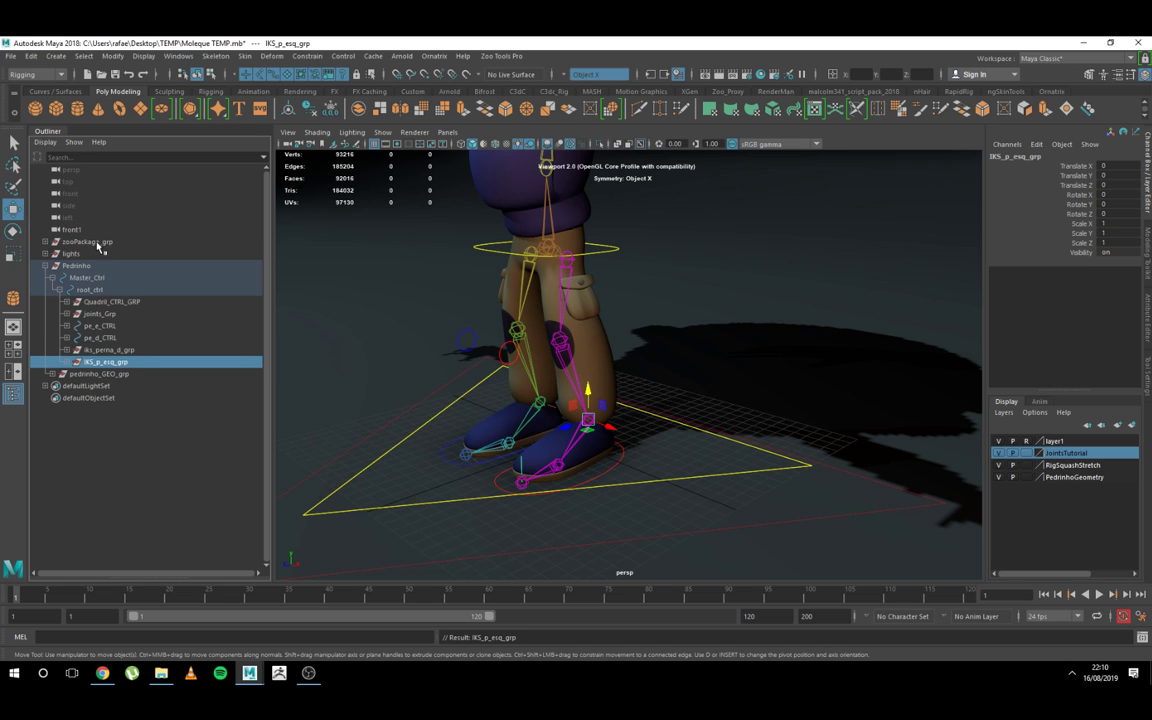
# Step: Test-move root_ctrl up about 13 units in Y with the IK groups inside its hierarchy, and undo the move
pyautogui.moveTo(97, 243); pyautogui.dragTo(108, 297, button='middle')
pyautogui.click(640, 458)
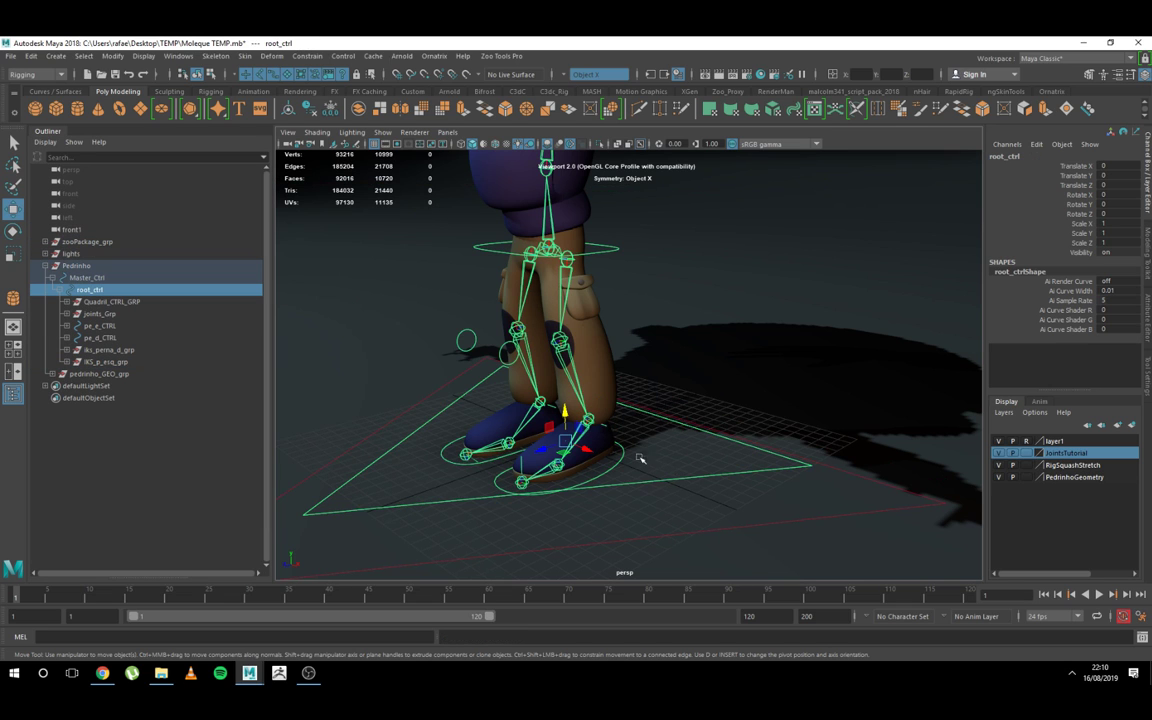
pyautogui.moveTo(562, 417); pyautogui.dragTo(562, 329)
pyautogui.keyDown('alt'); pyautogui.moveTo(507, 330); pyautogui.dragTo(450, 185, button='right'); pyautogui.keyUp('alt')
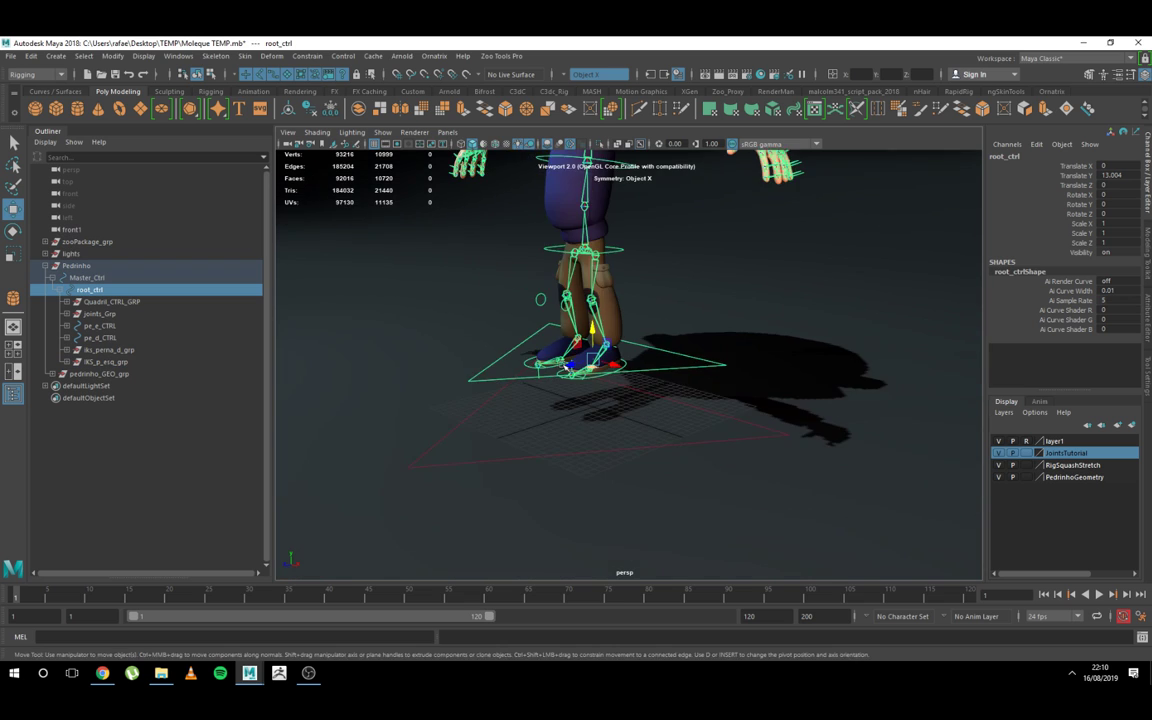
pyautogui.keyDown('alt'); pyautogui.moveTo(450, 185); pyautogui.dragTo(476, 287, button='middle'); pyautogui.keyUp('alt')
pyautogui.keyDown('alt'); pyautogui.moveTo(476, 287); pyautogui.dragTo(514, 288, button='right'); pyautogui.keyUp('alt')
pyautogui.hotkey('ctrl', 'z')
# Step: Collapse the Pedrinho group and examine what zooPackage_grp, lights and Pedrinho each contain in the scene
pyautogui.moveTo(702, 419)
pyautogui.keyDown('alt'); pyautogui.mouseDown()
pyautogui.moveTo(723, 452)
pyautogui.moveTo(709, 440)
pyautogui.mouseUp(); pyautogui.keyUp('alt')
pyautogui.press('q')
pyautogui.click(709, 440)
pyautogui.press('w')
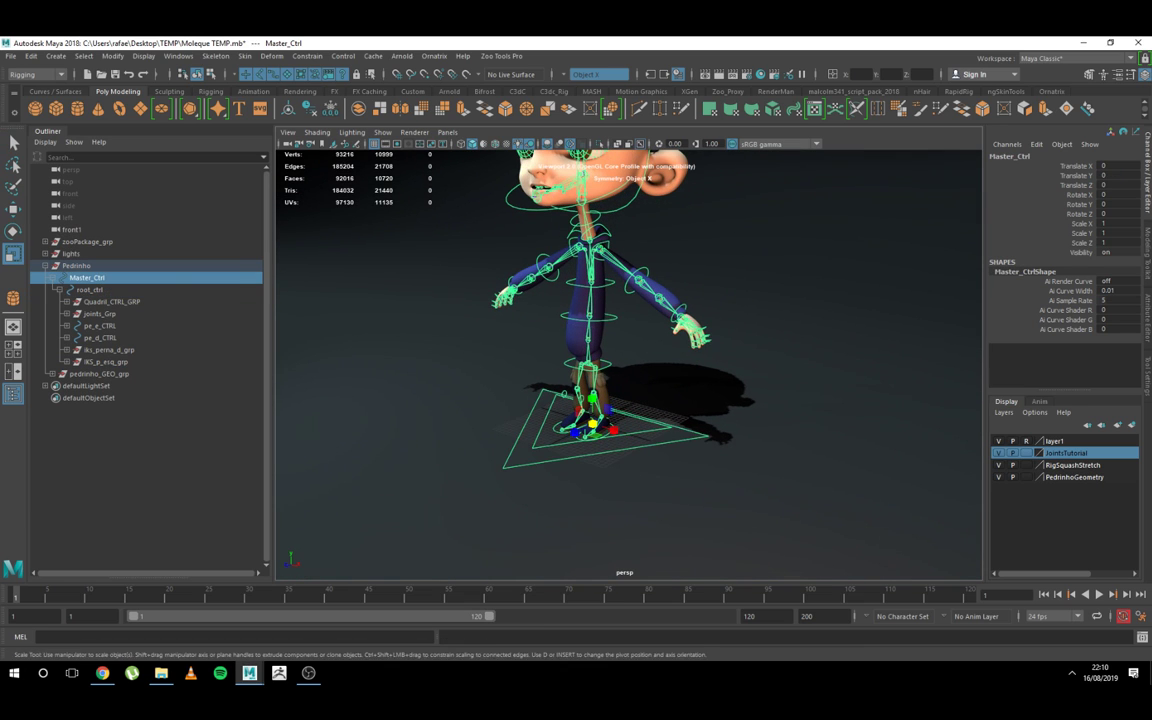
pyautogui.click(45, 266)
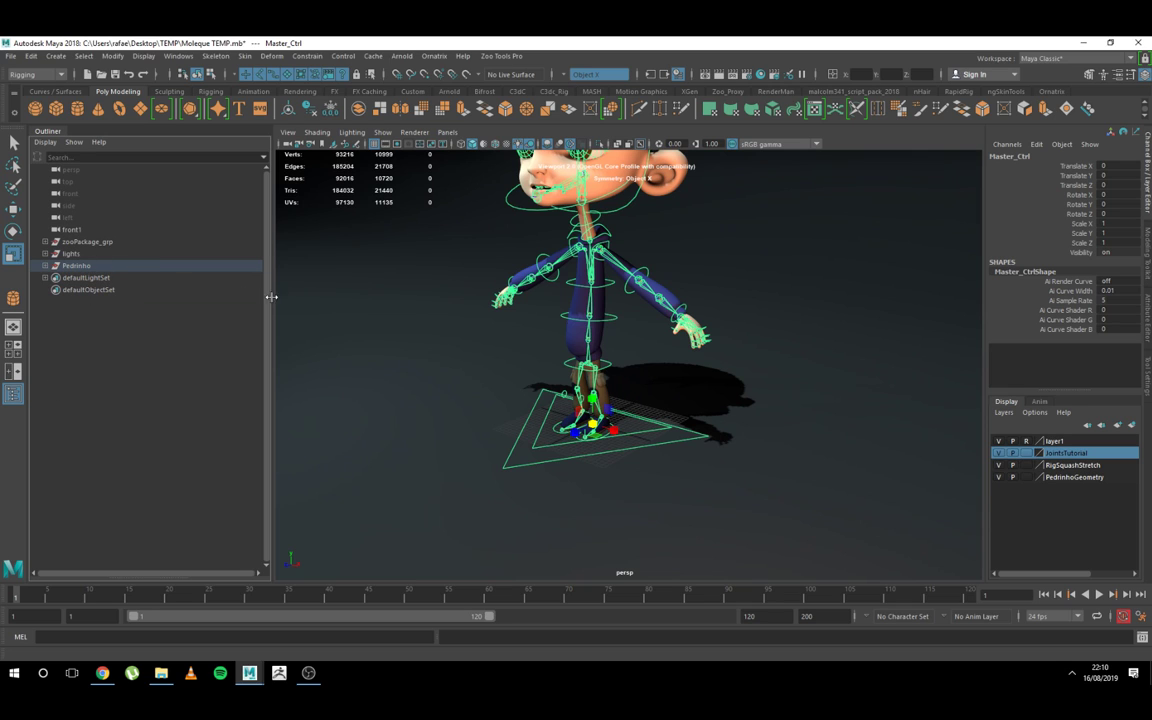
pyautogui.click(80, 243)
pyautogui.keyDown('shift'); pyautogui.click(67, 255); pyautogui.keyUp('shift')
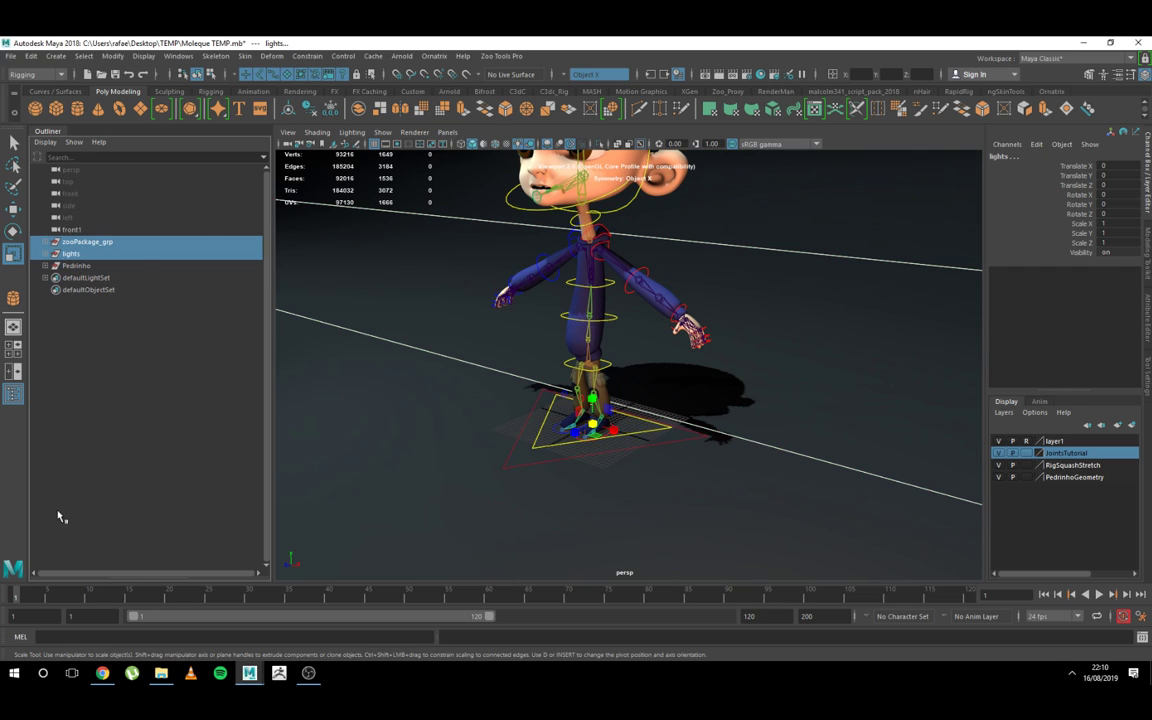
pyautogui.click(109, 407)
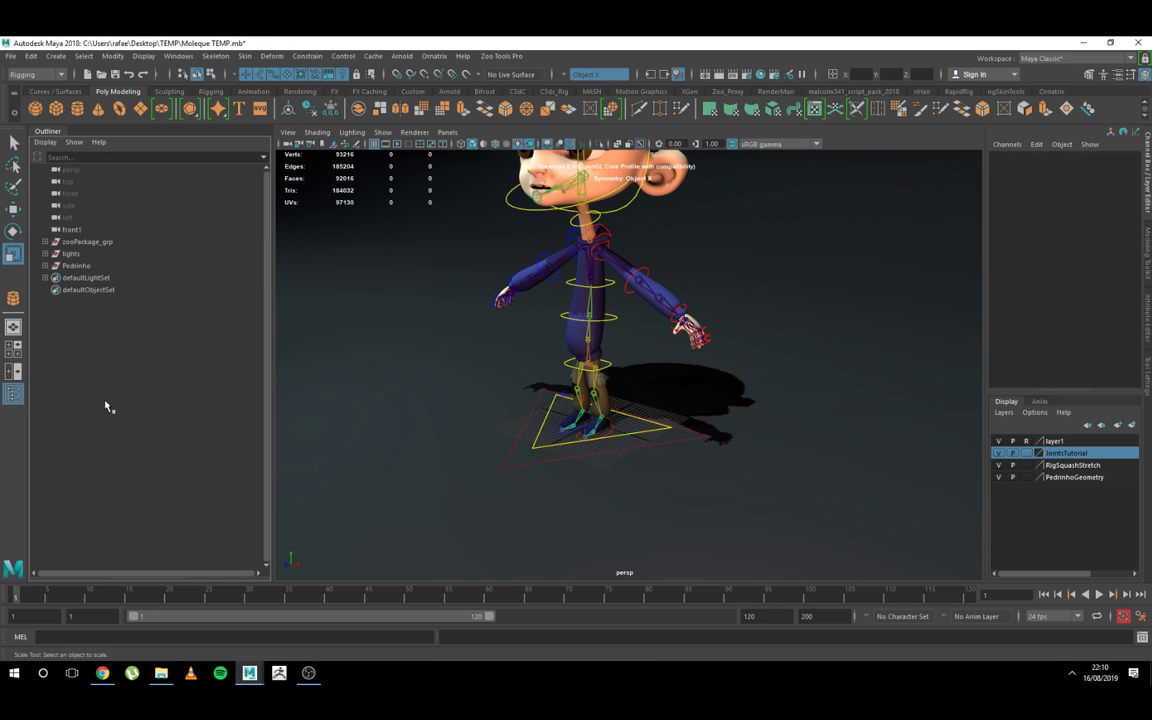
pyautogui.click(72, 267)
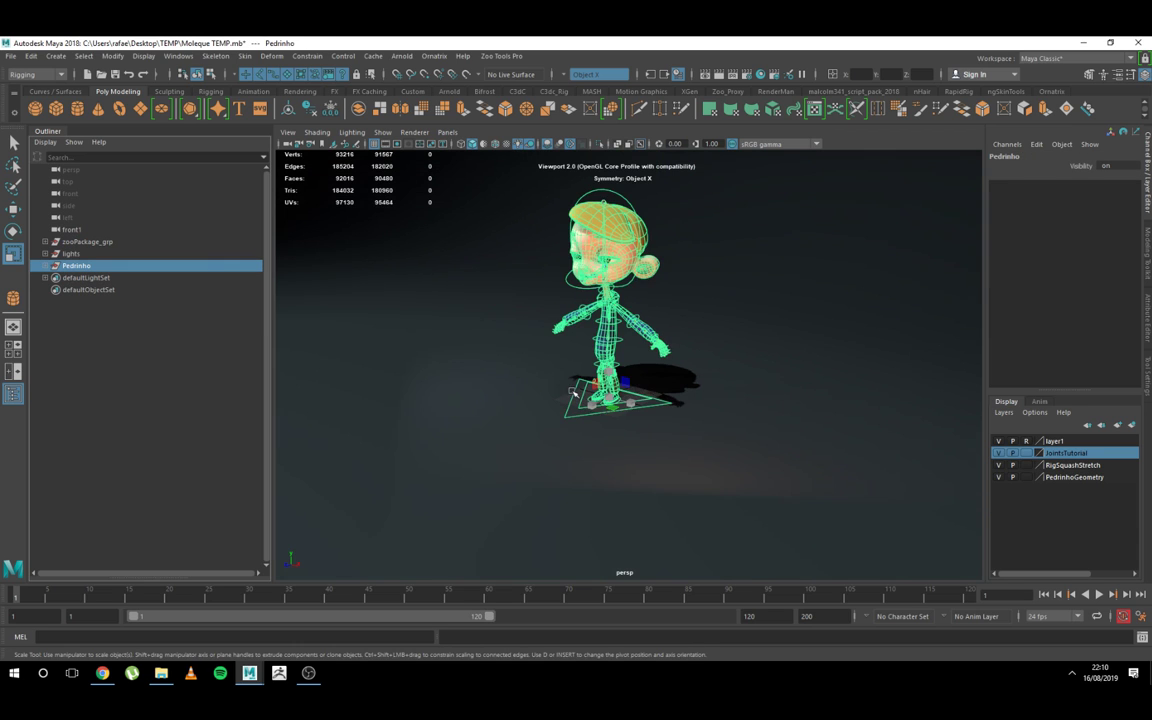
pyautogui.keyDown('alt'); pyautogui.moveTo(652, 393); pyautogui.dragTo(663, 419, button='middle'); pyautogui.keyUp('alt')
pyautogui.keyDown('alt'); pyautogui.moveTo(663, 419); pyautogui.dragTo(690, 428, button='right'); pyautogui.keyUp('alt')
pyautogui.keyDown('alt'); pyautogui.moveTo(640, 428); pyautogui.dragTo(700, 465); pyautogui.keyUp('alt')
pyautogui.keyDown('alt'); pyautogui.moveTo(675, 475); pyautogui.dragTo(661, 440, button='middle'); pyautogui.keyUp('alt')
pyautogui.keyDown('alt'); pyautogui.moveTo(661, 440); pyautogui.dragTo(720, 452, button='right'); pyautogui.keyUp('alt')
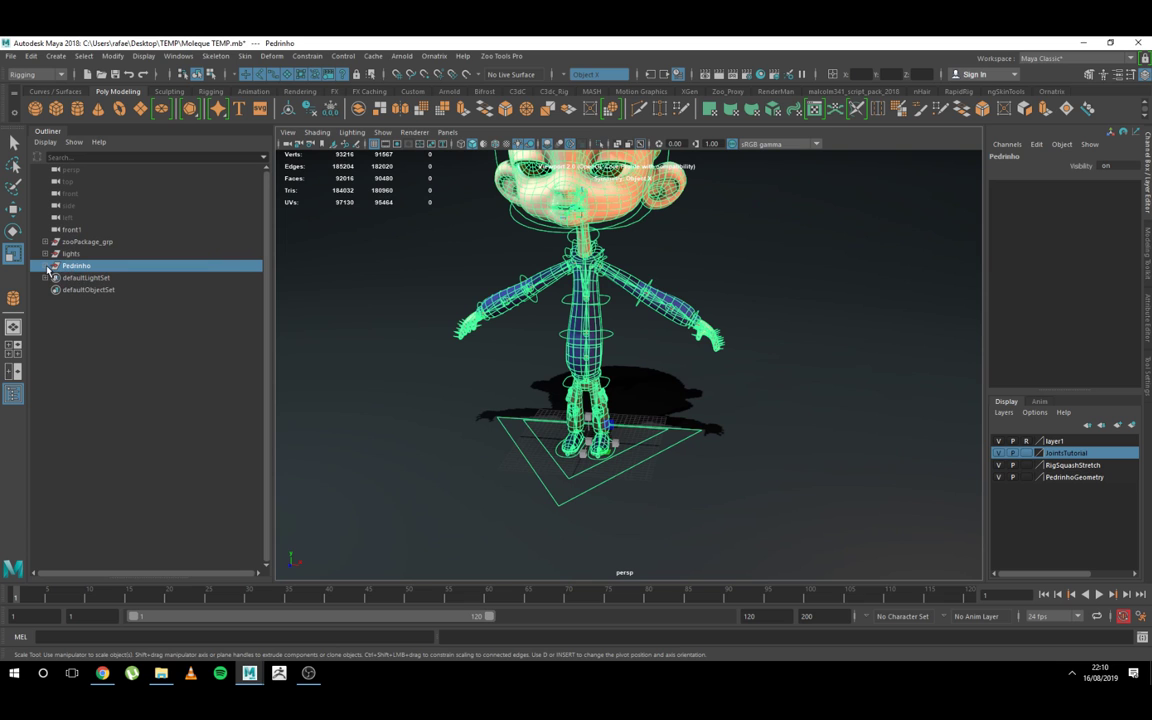
# Step: Test-move Master_Ctrl about -12.94 units in X, and undo the move
pyautogui.click(46, 266)
pyautogui.click(88, 278)
pyautogui.press('w')
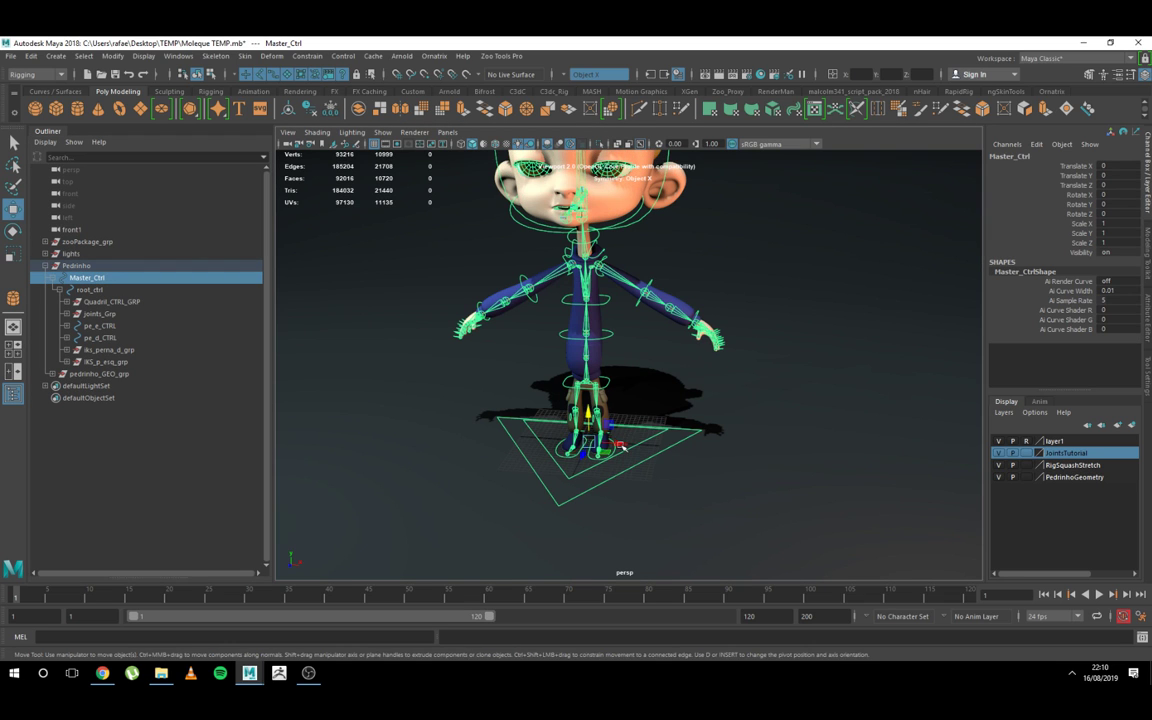
pyautogui.moveTo(630, 438); pyautogui.dragTo(428, 432)
pyautogui.hotkey('ctrl', 'z')
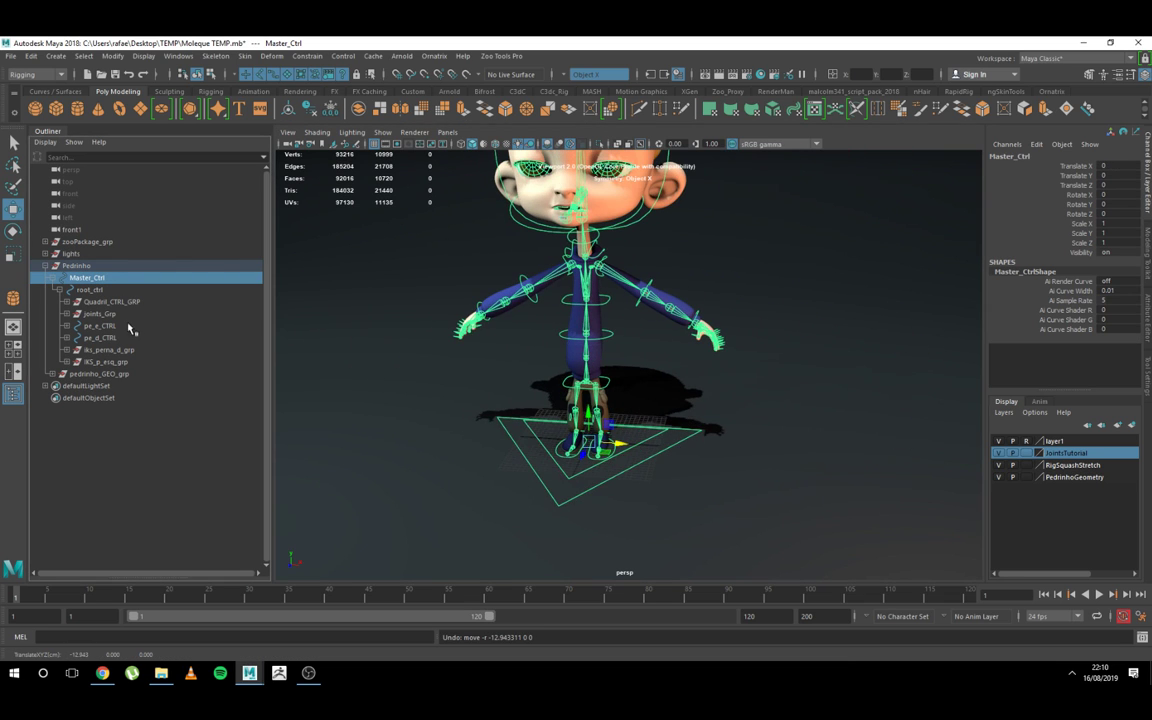
# Step: Test root_ctrl by raising it about 20.6 units in Y and rotating it about 12.56 degrees in X, undoing both changes
pyautogui.click(90, 290)
pyautogui.moveTo(588, 415); pyautogui.dragTo(588, 330)
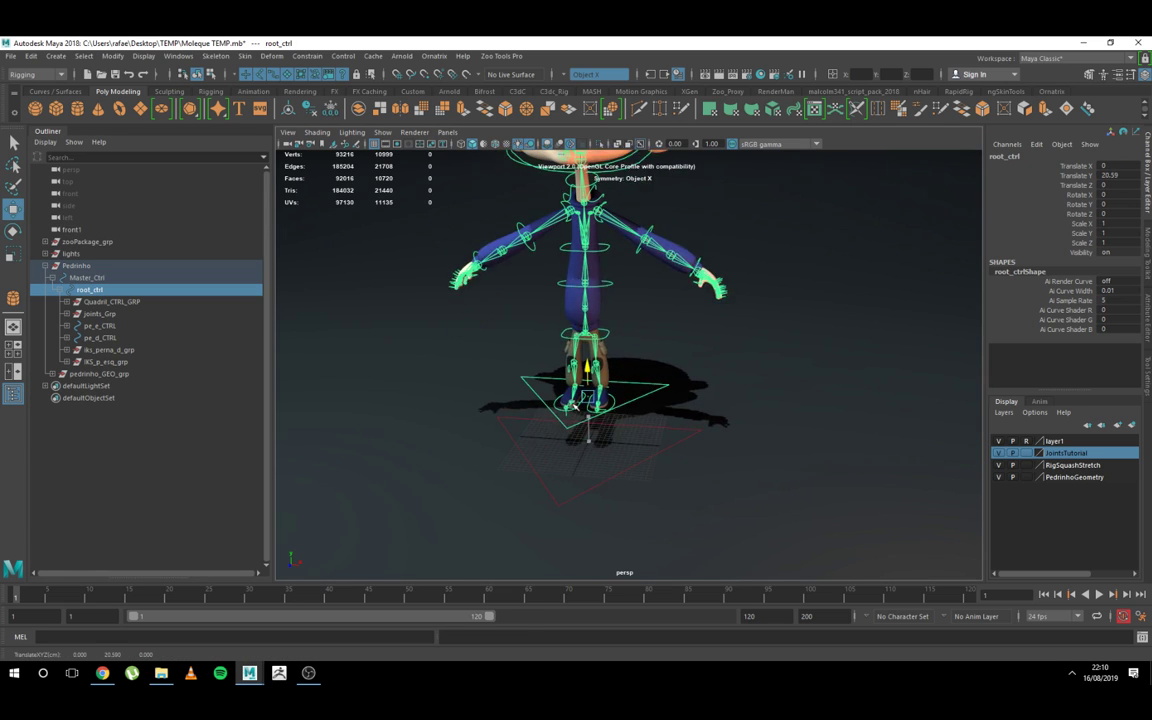
pyautogui.hotkey('ctrl', 'z')
pyautogui.press('e')
pyautogui.moveTo(592, 432); pyautogui.dragTo(592, 395)
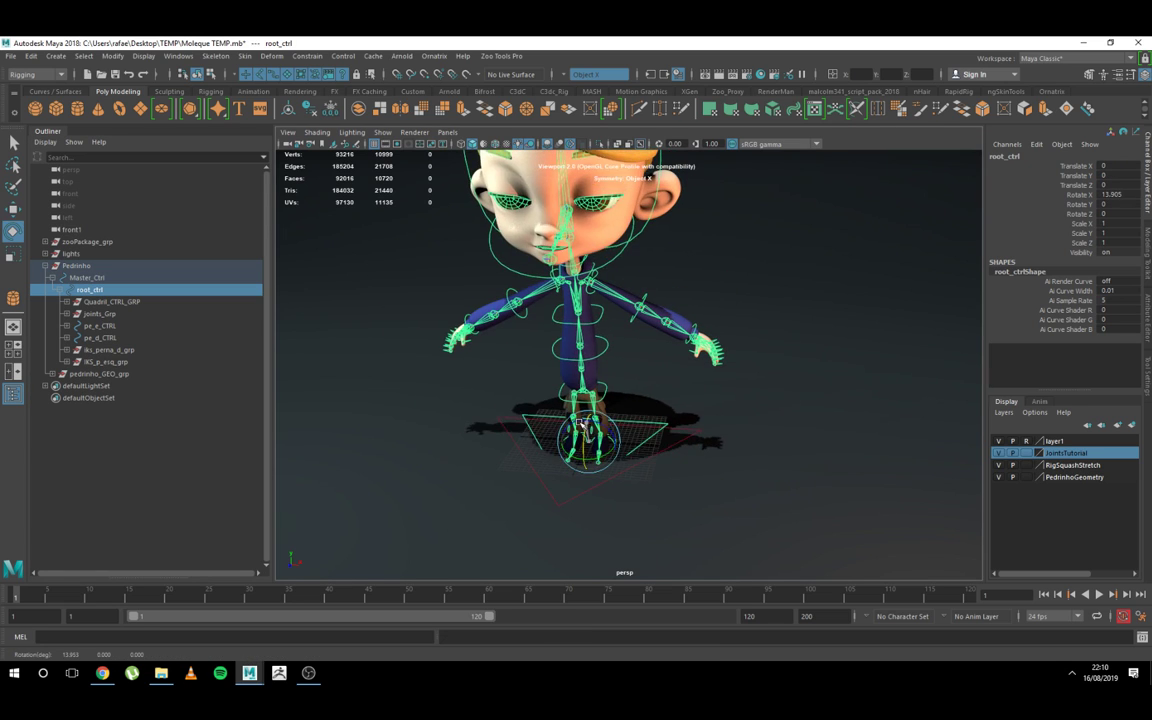
pyautogui.hotkey('ctrl', 'z')
pyautogui.press('q')
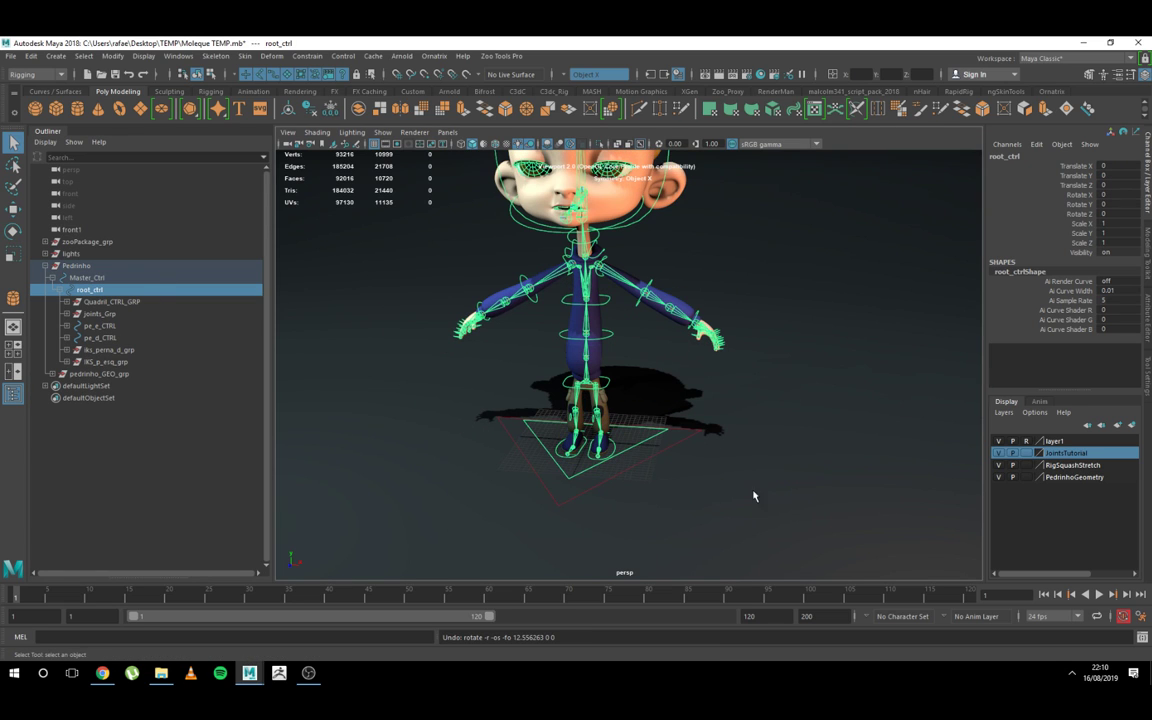
# Step: Scale Master_Ctrl uniformly to about 1.607 and examine how the whole character follows
pyautogui.press('Up')
pyautogui.press('r')
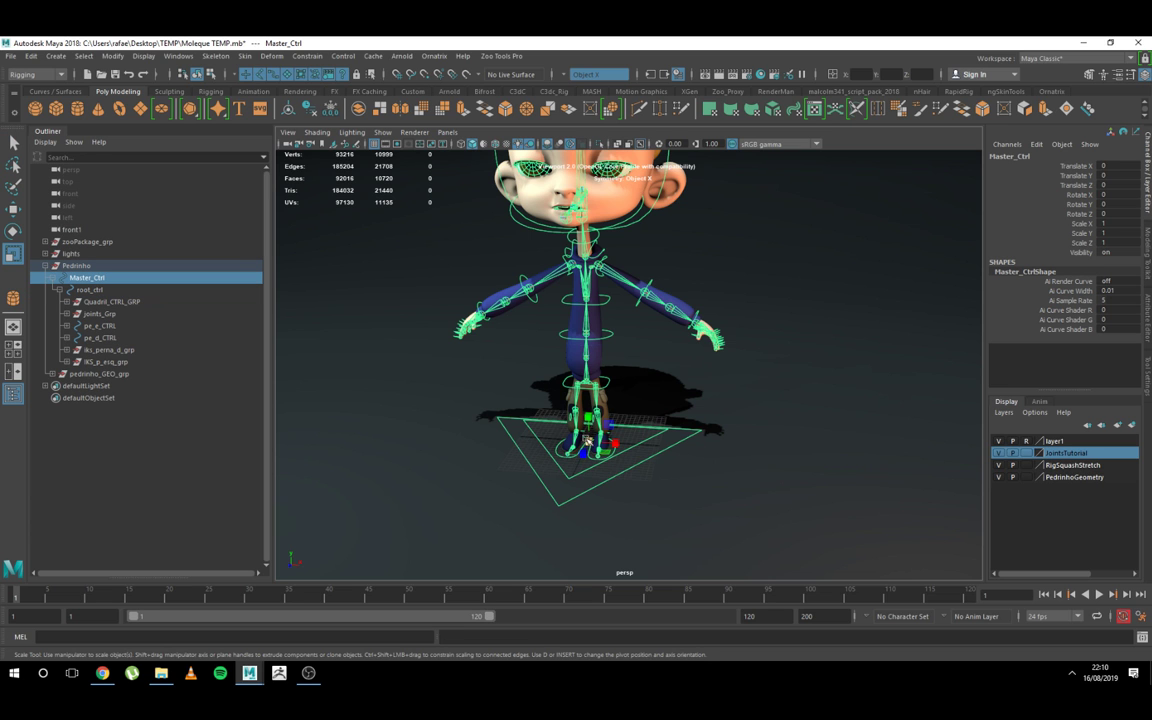
pyautogui.moveTo(588, 442); pyautogui.dragTo(842, 458)
pyautogui.keyDown('alt'); pyautogui.moveTo(840, 460); pyautogui.dragTo(820, 518, button='middle'); pyautogui.keyUp('alt')
pyautogui.keyDown('alt'); pyautogui.moveTo(820, 518); pyautogui.dragTo(674, 345, button='right'); pyautogui.keyUp('alt')
pyautogui.keyDown('alt'); pyautogui.moveTo(674, 345); pyautogui.dragTo(715, 417); pyautogui.keyUp('alt')
pyautogui.keyDown('alt'); pyautogui.moveTo(715, 417); pyautogui.dragTo(770, 440, button='right'); pyautogui.keyUp('alt')
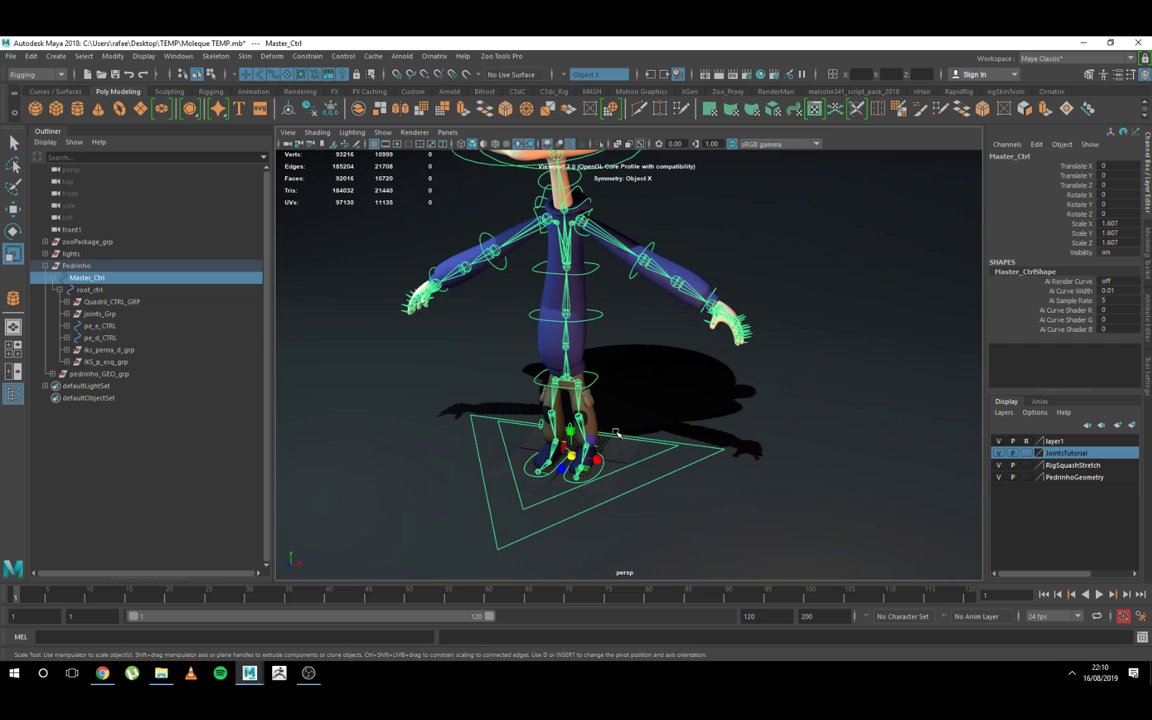
# Step: Reset Master_Ctrl's Scale X, Scale Y and Scale Z to 1
pyautogui.moveTo(1124, 222); pyautogui.dragTo(1126, 242)
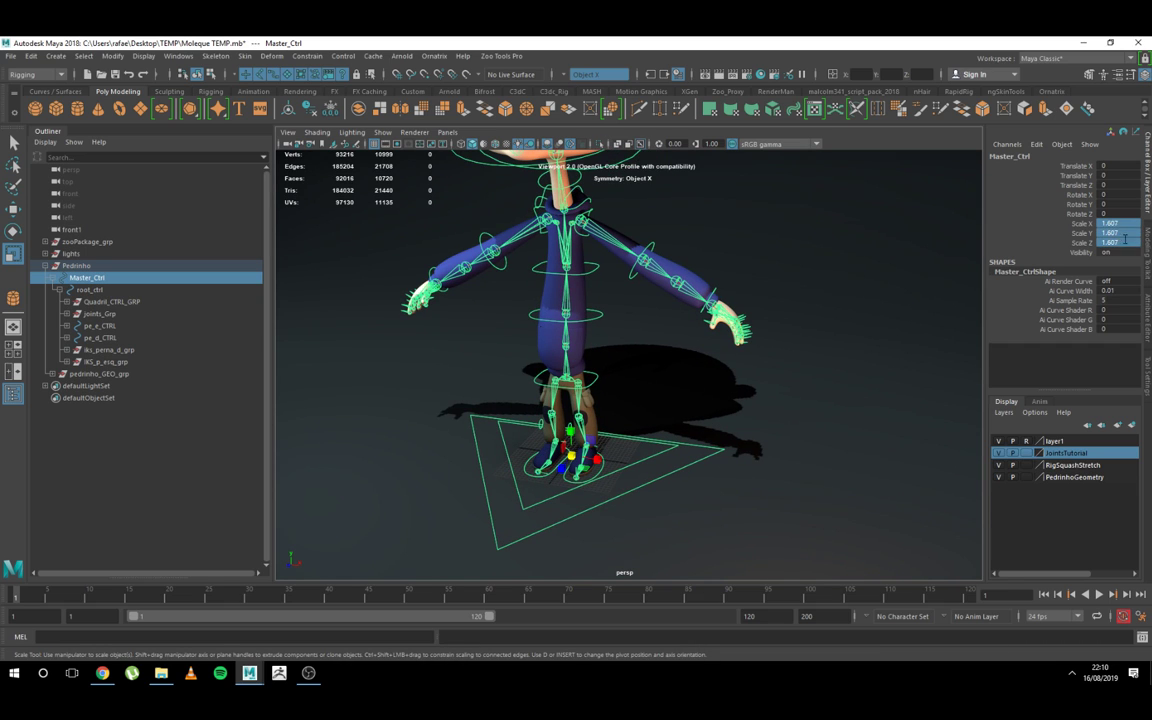
pyautogui.write('1')
pyautogui.press('Return')
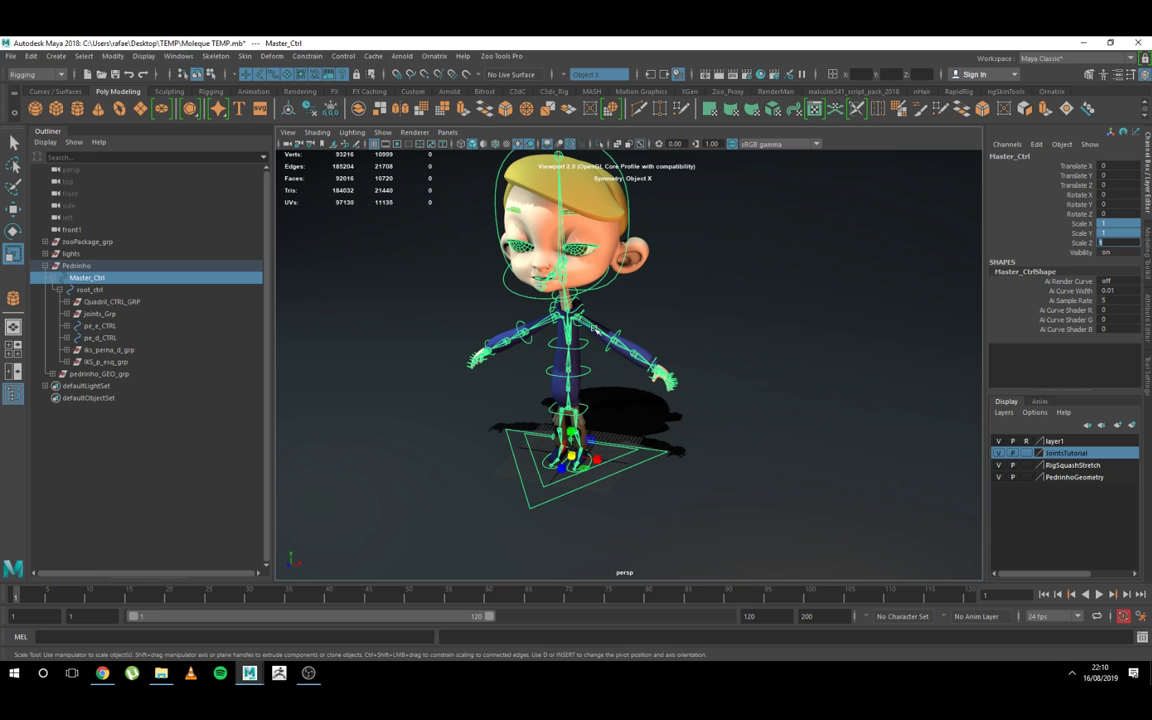
# Step: Test-scale Master_Ctrl uniformly to about 1.031, and undo the scaling
pyautogui.scroll(3, 573, 336)
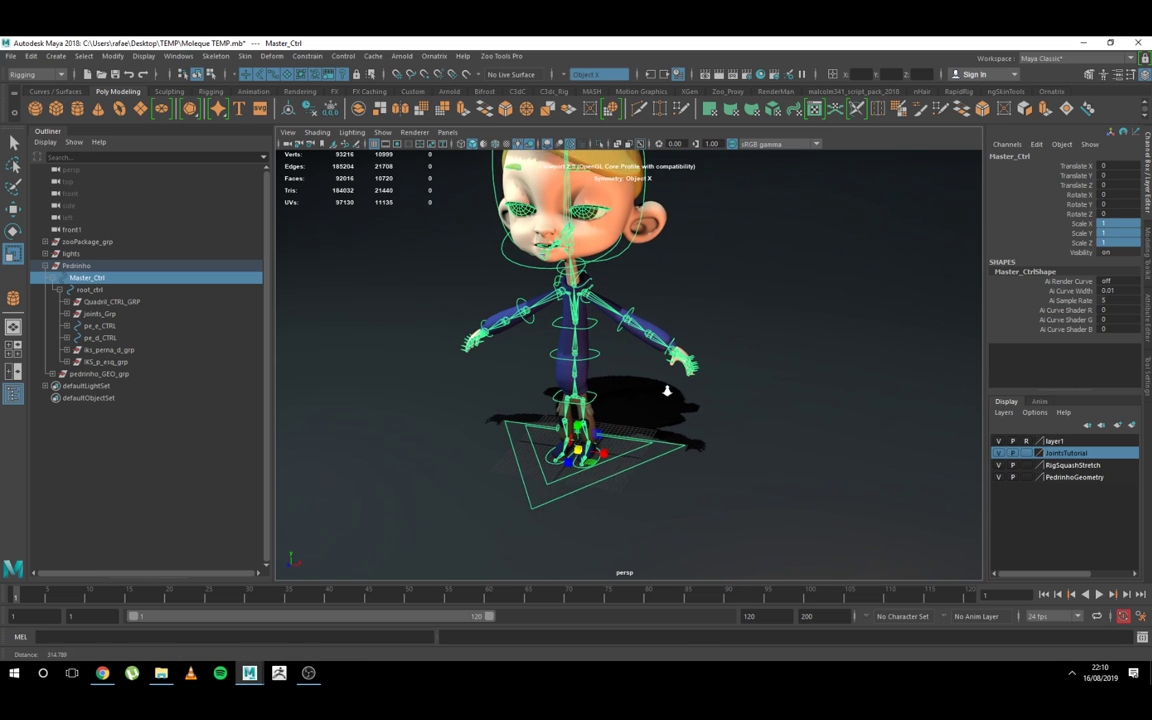
pyautogui.moveTo(577, 454)
pyautogui.mouseDown()
pyautogui.moveTo(606, 454)
pyautogui.moveTo(591, 454)
pyautogui.mouseUp()
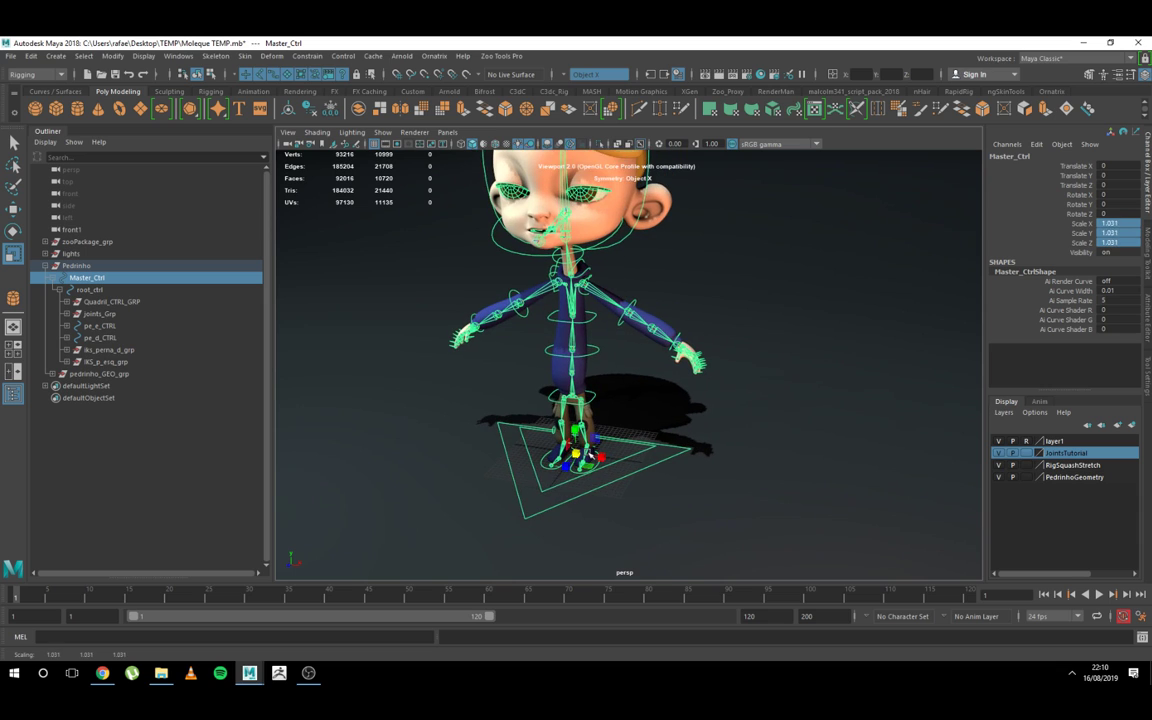
pyautogui.hotkey('ctrl', 'z')
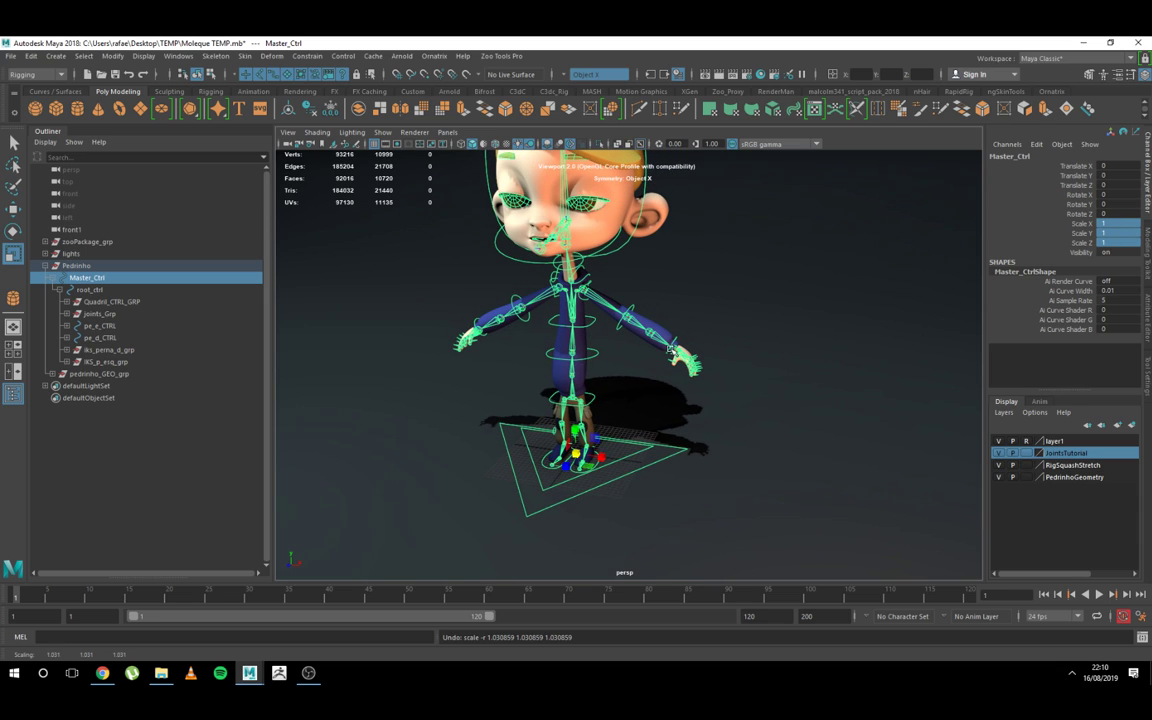
# Step: Examine root_ctrl and the leg IK groups iks_perna_d_grp and IKS_p_esq_grp around the character's hips, legs and feet
pyautogui.click(90, 289)
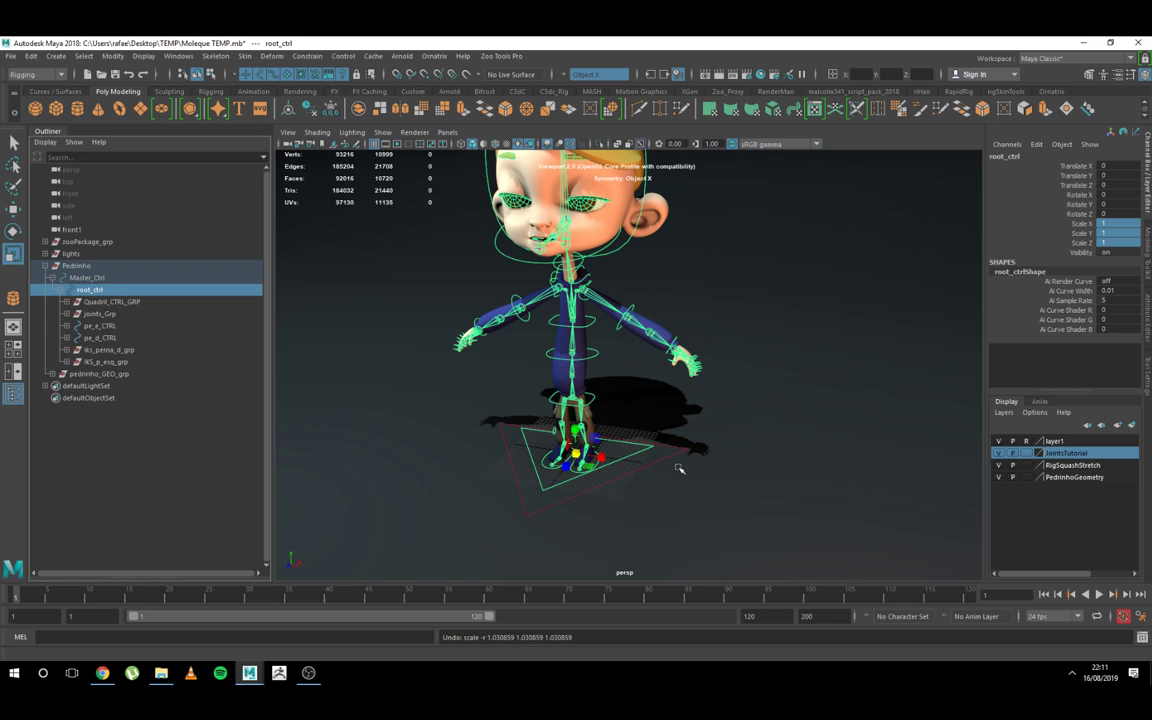
pyautogui.scroll(5, 677, 466)
pyautogui.keyDown('alt'); pyautogui.moveTo(672, 466); pyautogui.dragTo(700, 438, button='middle'); pyautogui.keyUp('alt')
pyautogui.scroll(-1, 588, 369)
pyautogui.click(126, 352)
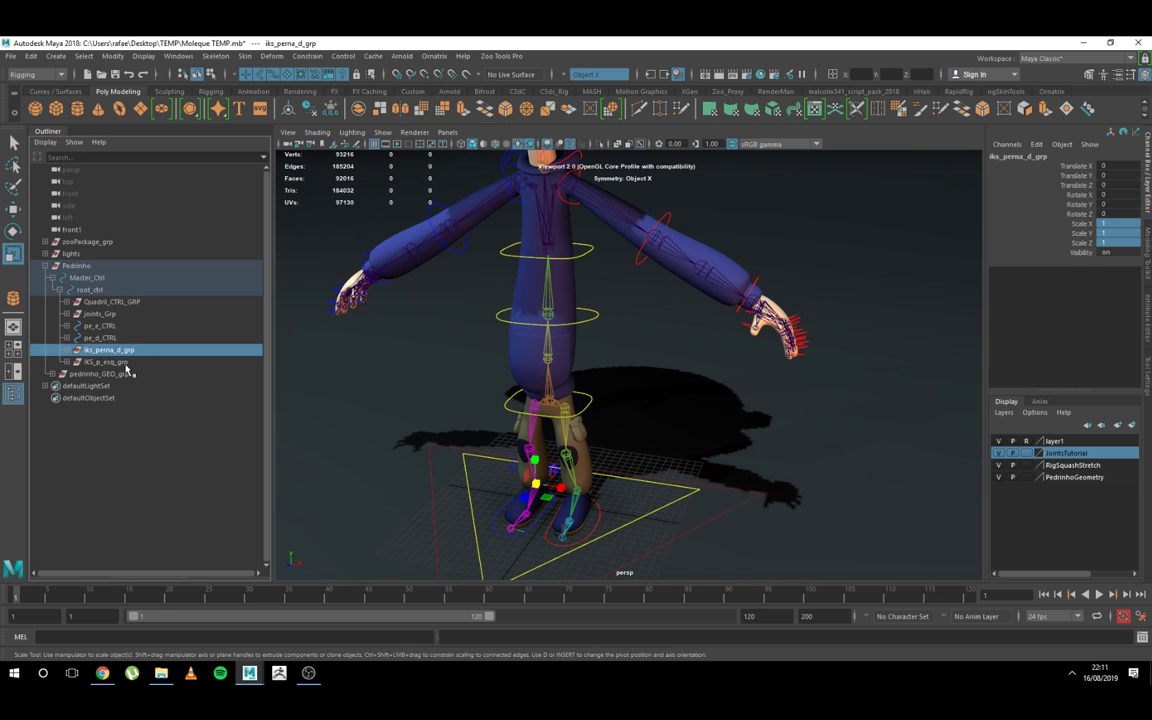
pyautogui.keyDown('ctrl'); pyautogui.click(108, 362); pyautogui.keyUp('ctrl')
pyautogui.scroll(5, 610, 475)
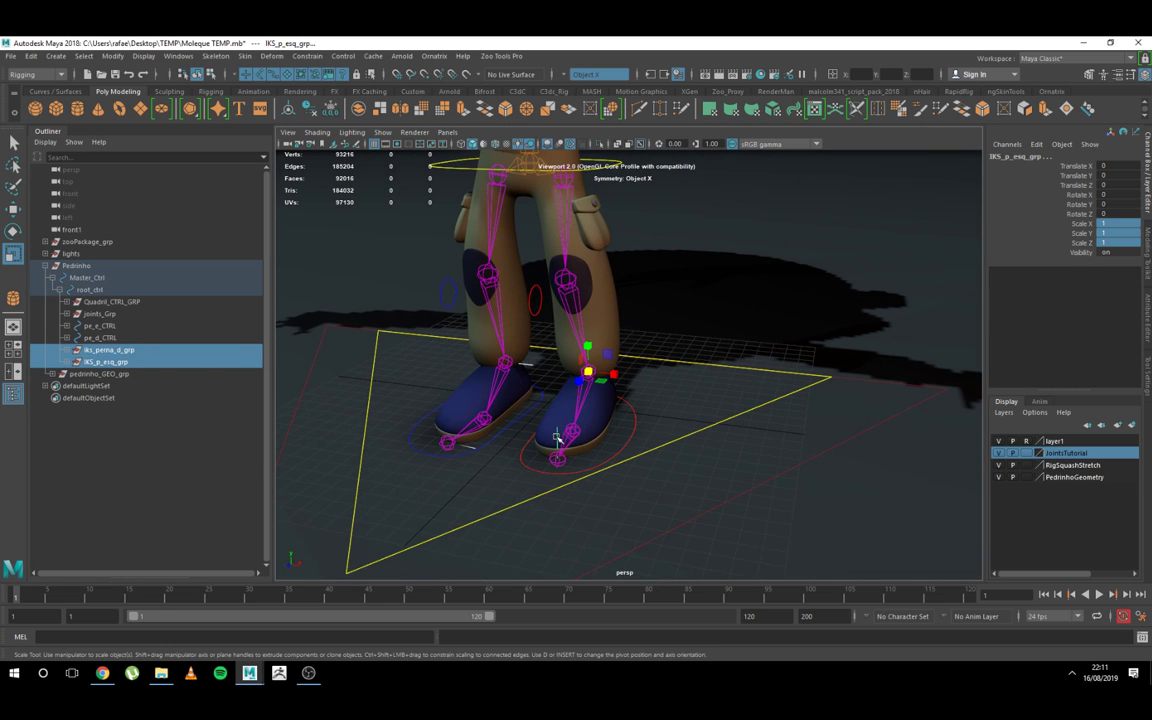
pyautogui.keyDown('alt'); pyautogui.moveTo(560, 442); pyautogui.dragTo(527, 352); pyautogui.keyUp('alt')
pyautogui.scroll(-2, 527, 352)
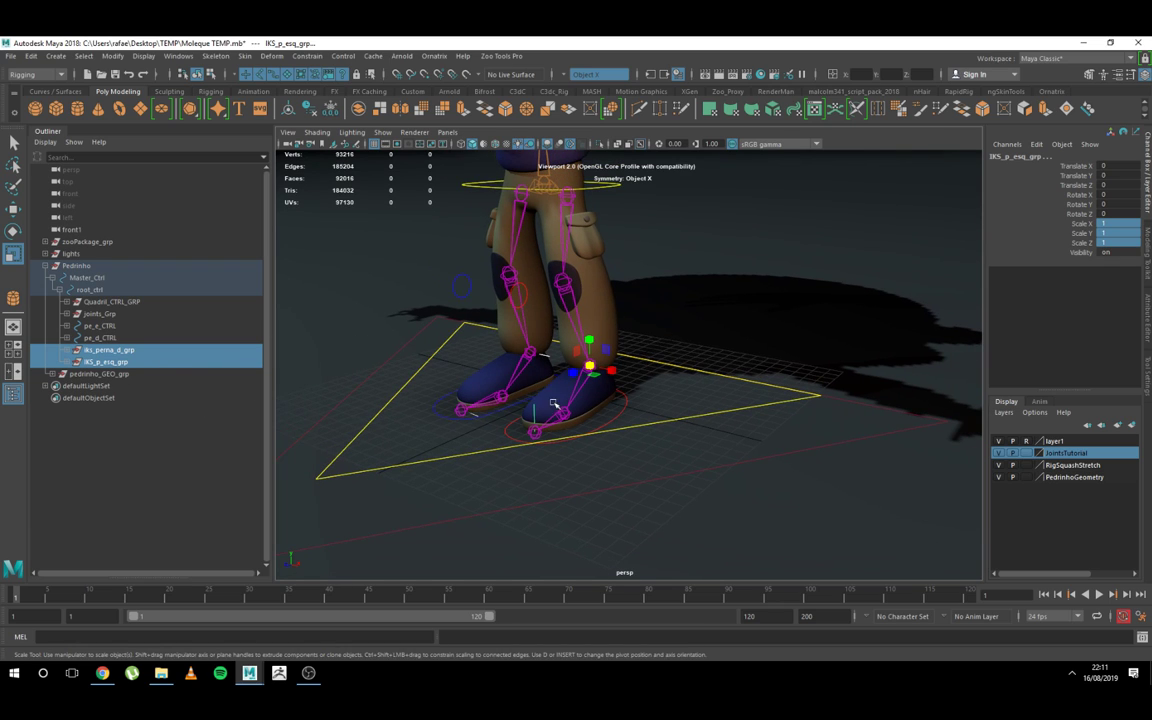
pyautogui.scroll(4, 535, 296)
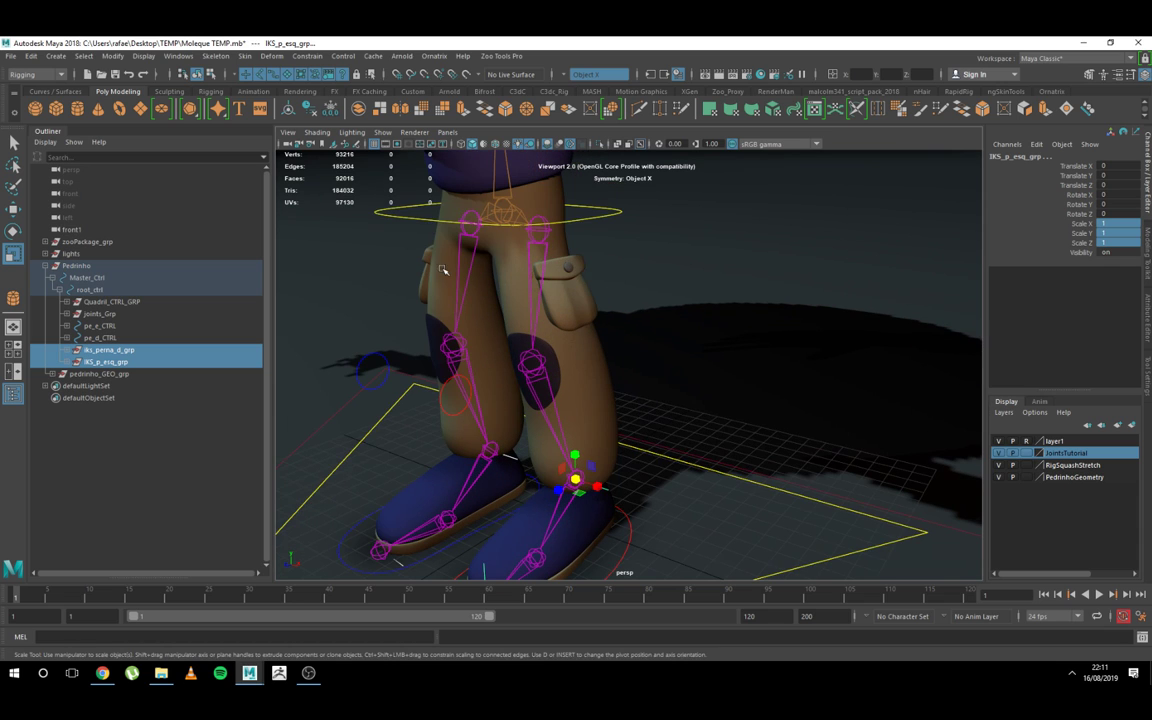
pyautogui.keyDown('alt'); pyautogui.moveTo(521, 223); pyautogui.dragTo(527, 275, button='middle'); pyautogui.keyUp('alt')
pyautogui.scroll(-1, 535, 290)
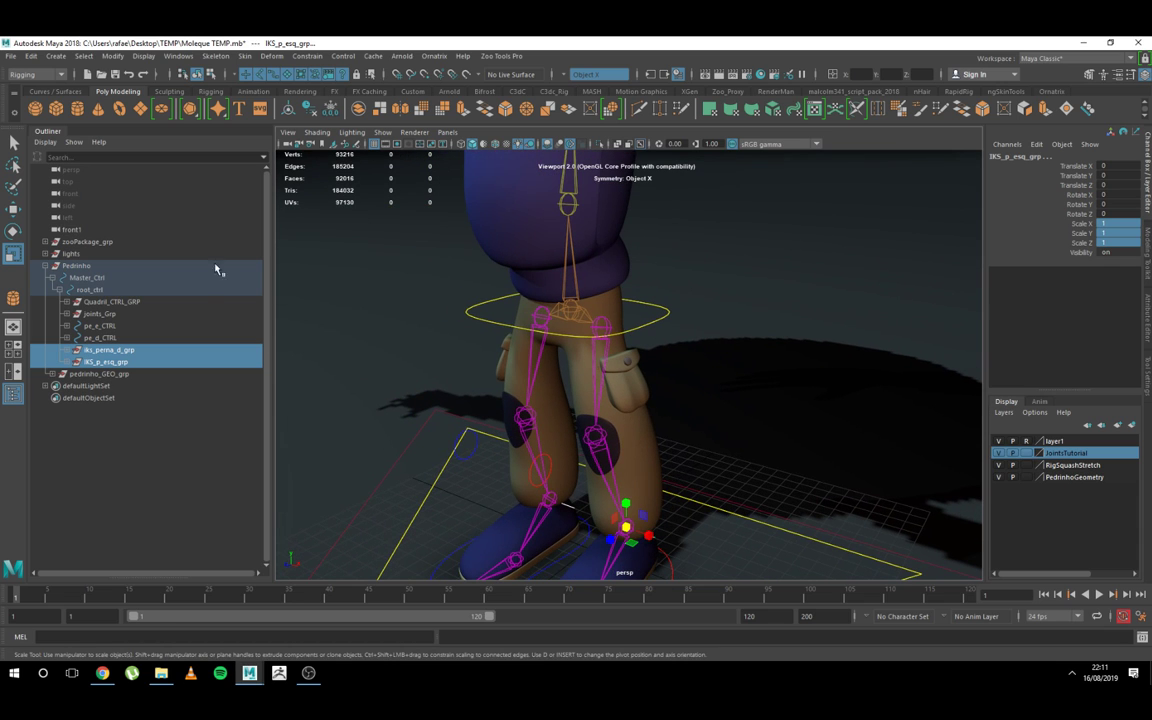
# Step: Hide iks_perna_d_grp and IKS_p_esq_grp by setting their Visibility to 0, and clear the selection
pyautogui.click(124, 351)
pyautogui.keyDown('shift'); pyautogui.click(144, 362); pyautogui.keyUp('shift')
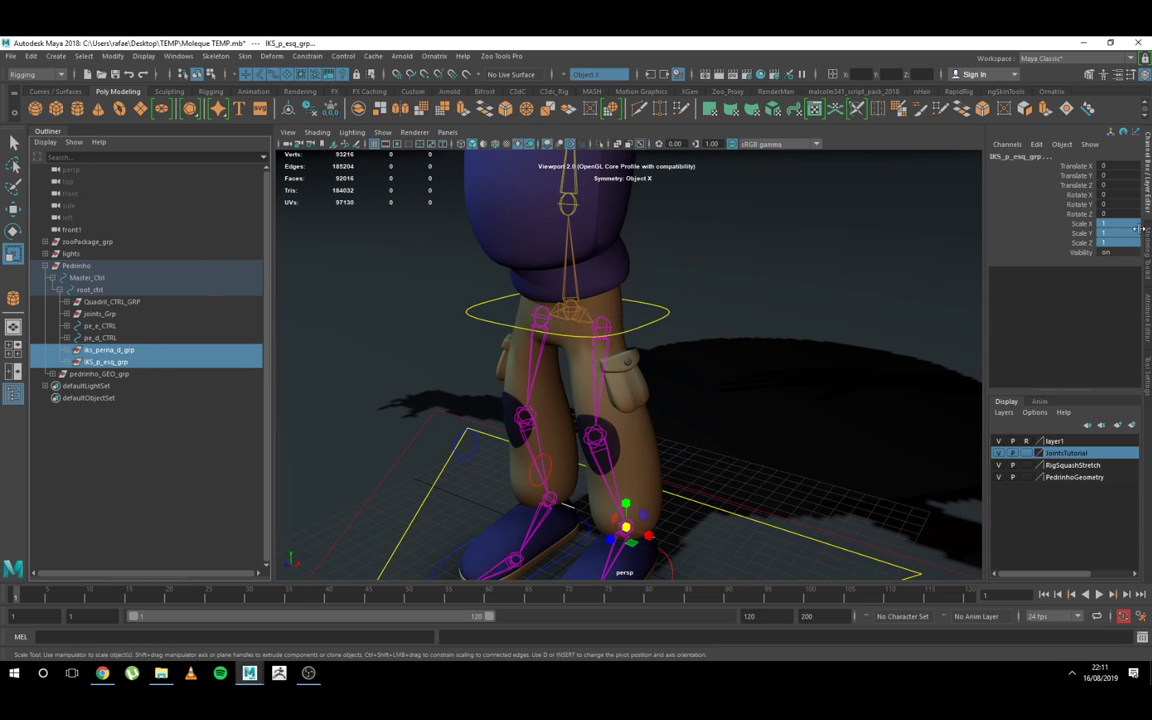
pyautogui.click(1116, 252)
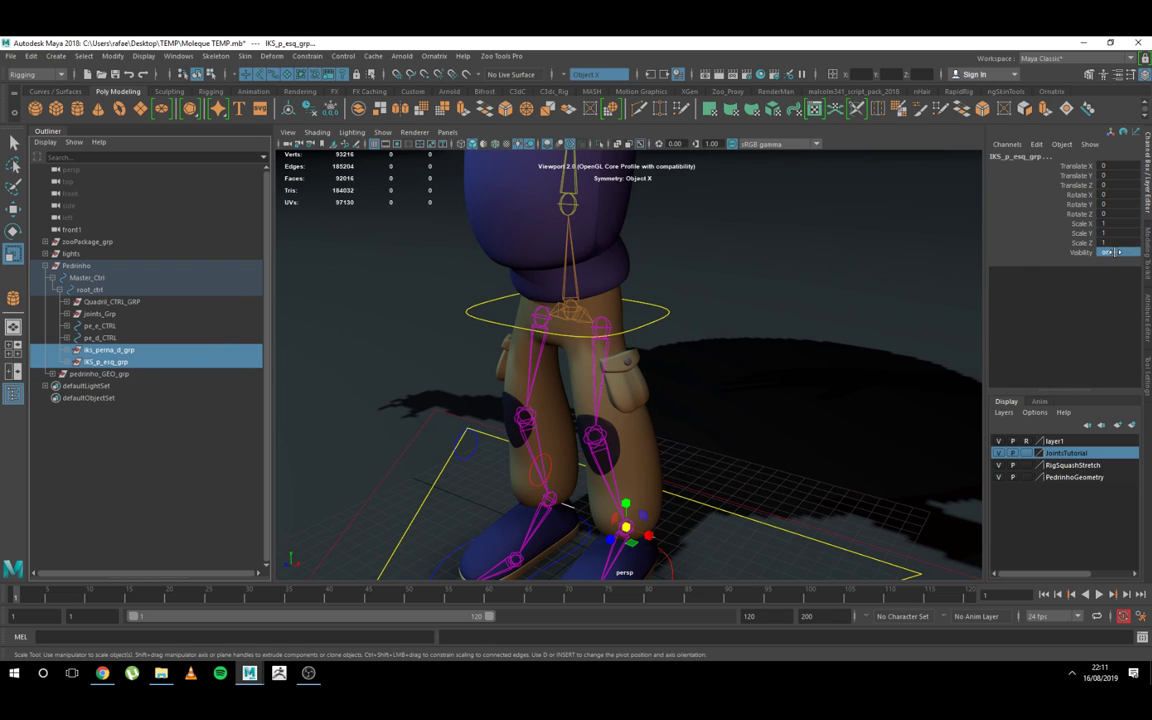
pyautogui.write('0')
pyautogui.press('Return')
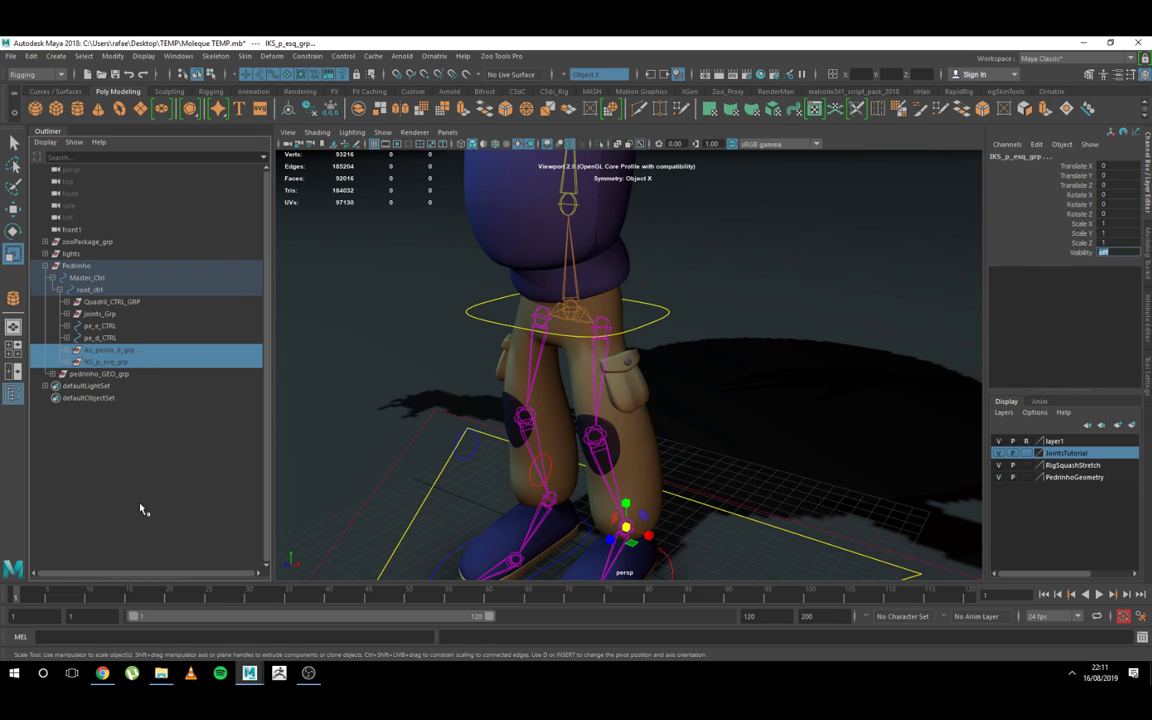
pyautogui.click(127, 455)
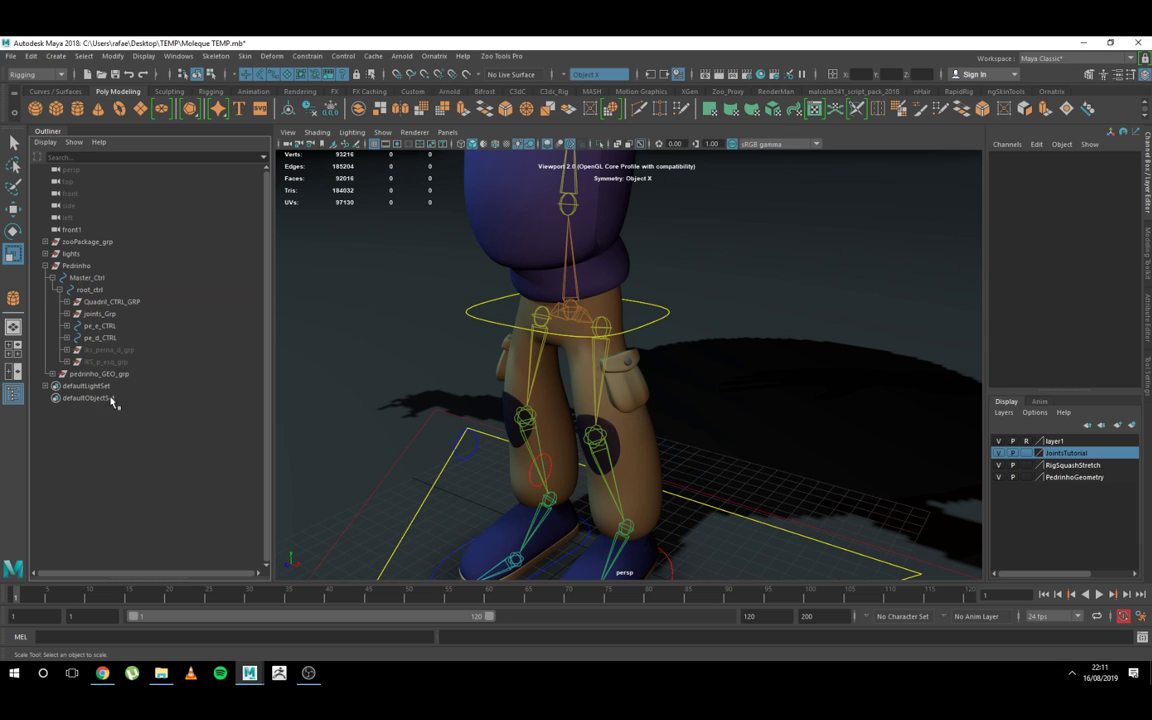
# Step: Hide the joints_Grp skeleton by setting its Visibility to 0
pyautogui.click(100, 314)
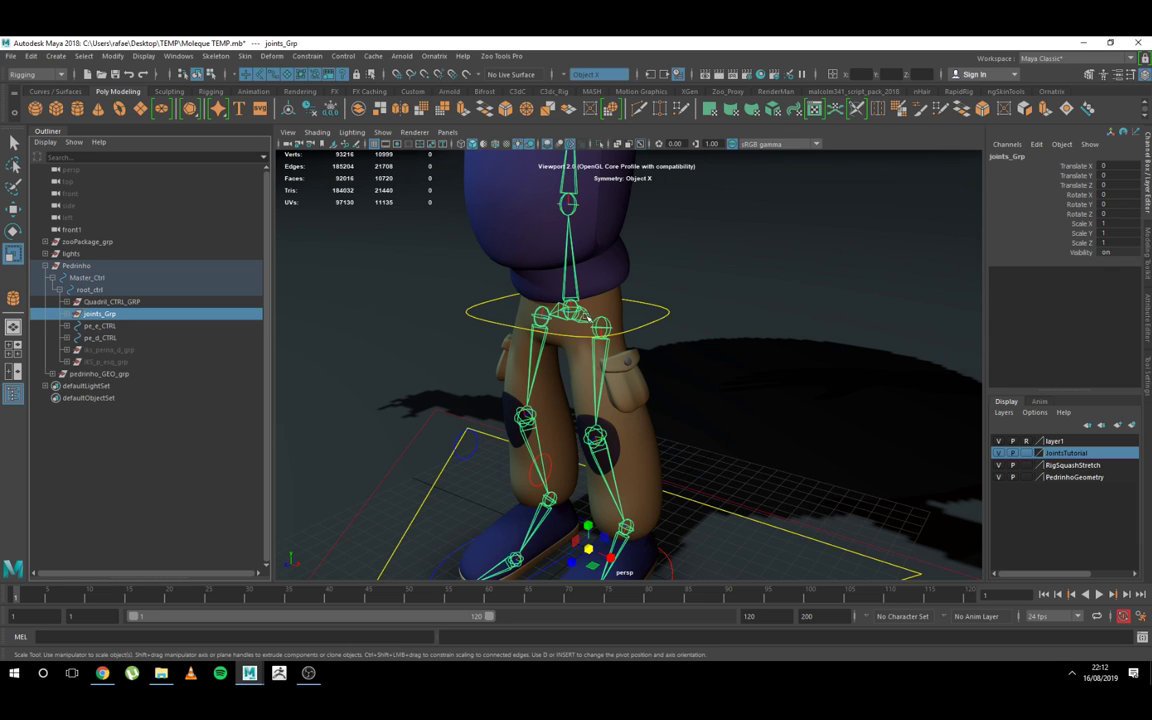
pyautogui.click(1103, 253)
pyautogui.write('0')
pyautogui.press('Return')
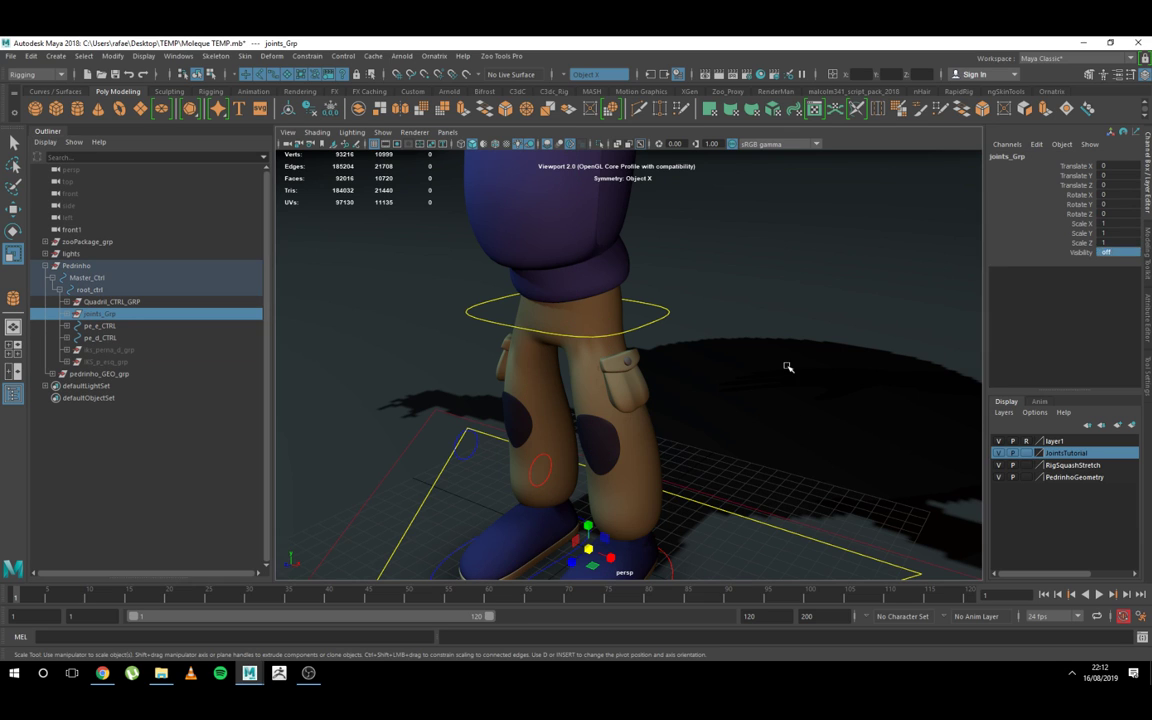
# Step: Clear the selection and examine the character's whole body and face with the joints hidden, looking closely at the eyes and mouth
pyautogui.click(787, 367)
pyautogui.keyDown('alt'); pyautogui.moveTo(787, 367); pyautogui.dragTo(722, 358, button='right'); pyautogui.keyUp('alt')
pyautogui.keyDown('alt'); pyautogui.moveTo(722, 358); pyautogui.dragTo(712, 437, button='middle'); pyautogui.keyUp('alt')
pyautogui.keyDown('alt'); pyautogui.moveTo(712, 437); pyautogui.dragTo(701, 352, button='right'); pyautogui.keyUp('alt')
pyautogui.keyDown('alt'); pyautogui.moveTo(701, 352); pyautogui.dragTo(752, 325); pyautogui.keyUp('alt')
pyautogui.keyDown('alt'); pyautogui.moveTo(752, 325); pyautogui.dragTo(677, 240, button='right'); pyautogui.keyUp('alt')
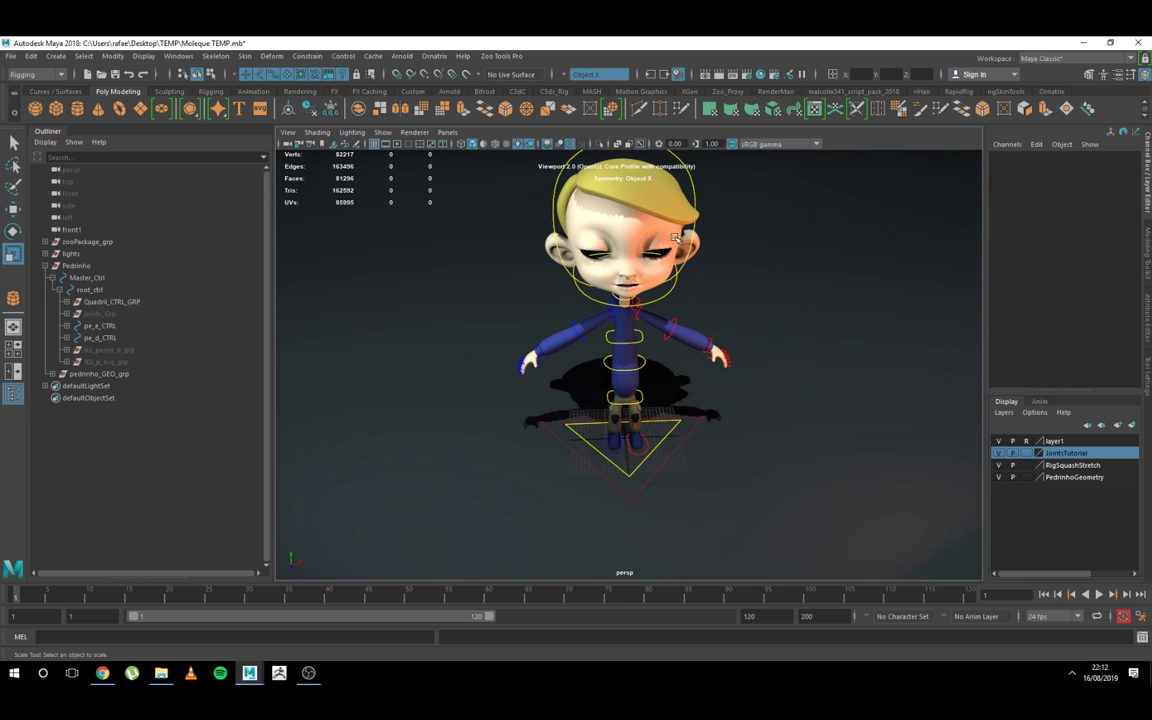
pyautogui.keyDown('alt'); pyautogui.moveTo(677, 298); pyautogui.dragTo(647, 274); pyautogui.keyUp('alt')
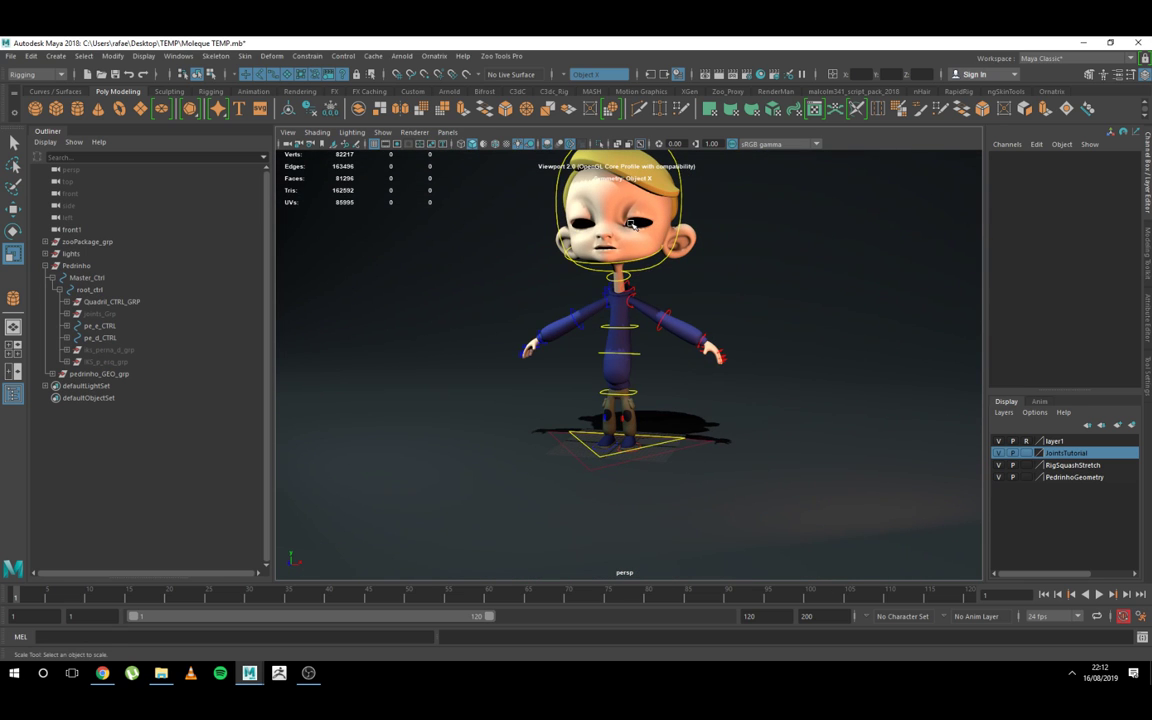
pyautogui.keyDown('alt'); pyautogui.moveTo(634, 227); pyautogui.dragTo(676, 329, button='right'); pyautogui.keyUp('alt')
pyautogui.keyDown('alt'); pyautogui.moveTo(676, 329); pyautogui.dragTo(684, 365, button='middle'); pyautogui.keyUp('alt')
pyautogui.keyDown('alt'); pyautogui.moveTo(684, 365); pyautogui.dragTo(665, 145, button='right'); pyautogui.keyUp('alt')
pyautogui.keyDown('alt'); pyautogui.moveTo(664, 292); pyautogui.dragTo(650, 404, button='middle'); pyautogui.keyUp('alt')
pyautogui.keyDown('alt'); pyautogui.moveTo(617, 333); pyautogui.dragTo(495, 340); pyautogui.keyUp('alt')
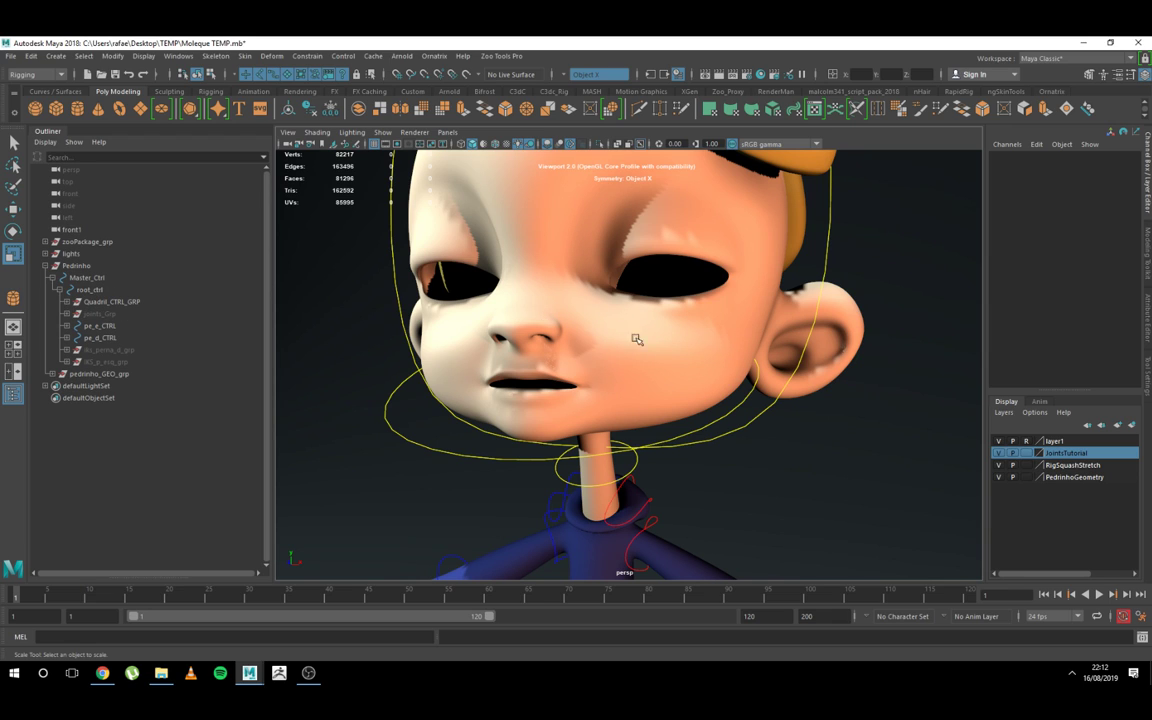
# Step: Show the joints_Grp skeleton by setting its Visibility to 1
pyautogui.click(104, 313)
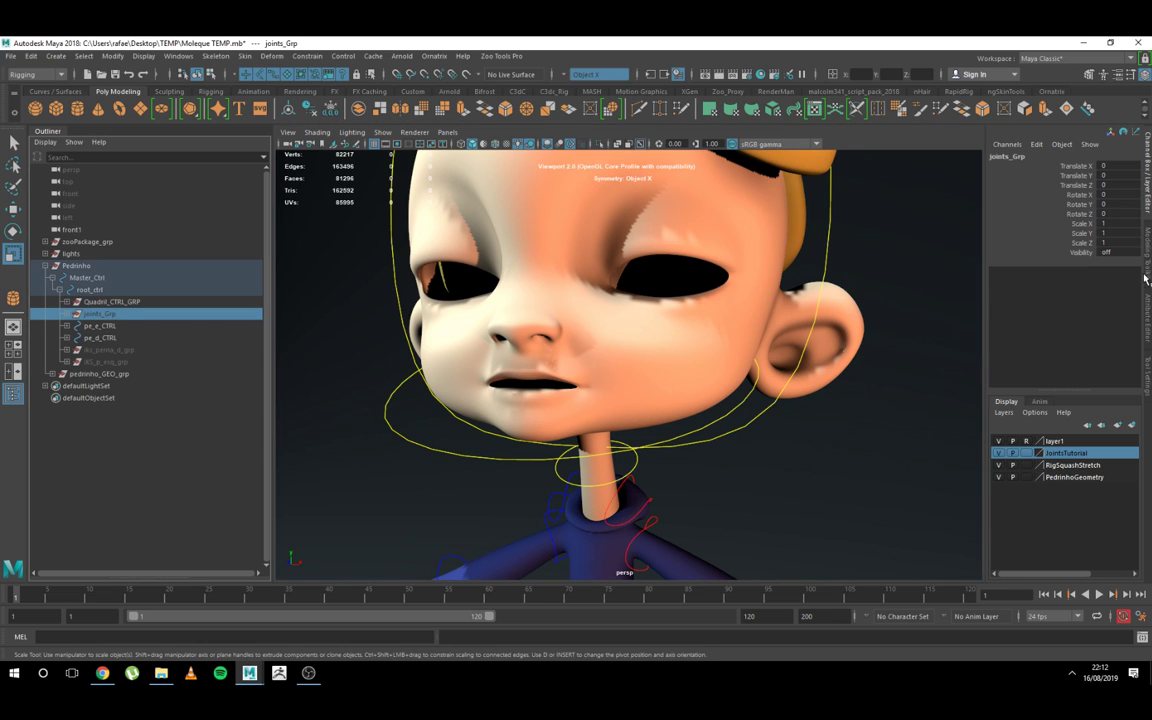
pyautogui.click(1114, 243)
pyautogui.click(1120, 253)
pyautogui.write('1')
pyautogui.press('Return')
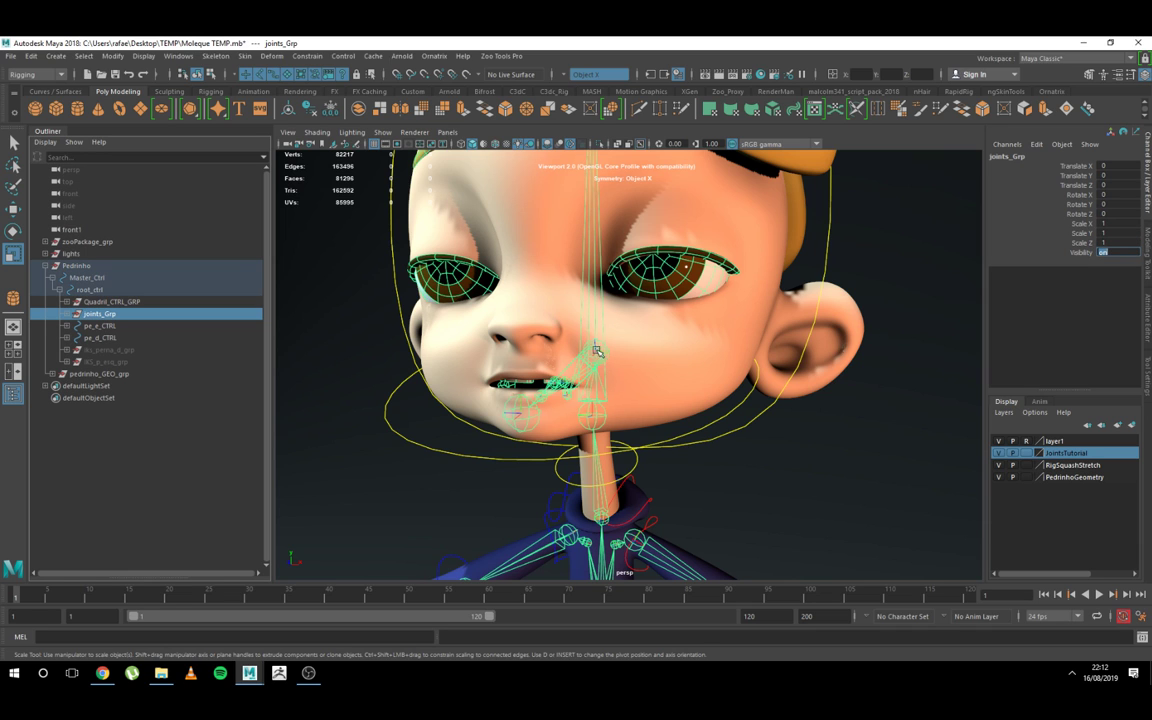
# Step: Select the eye mesh olho_e_GEO and reveal it in the joint hierarchy under cabeca_jnt1
pyautogui.keyDown('alt'); pyautogui.moveTo(694, 329); pyautogui.dragTo(492, 460, button='right'); pyautogui.keyUp('alt')
pyautogui.keyDown('alt'); pyautogui.moveTo(651, 256); pyautogui.dragTo(890, 525, button='right'); pyautogui.keyUp('alt')
pyautogui.keyDown('alt'); pyautogui.moveTo(743, 429); pyautogui.dragTo(728, 590, button='middle'); pyautogui.keyUp('alt')
pyautogui.keyDown('alt'); pyautogui.moveTo(712, 417); pyautogui.dragTo(672, 228, button='right'); pyautogui.keyUp('alt')
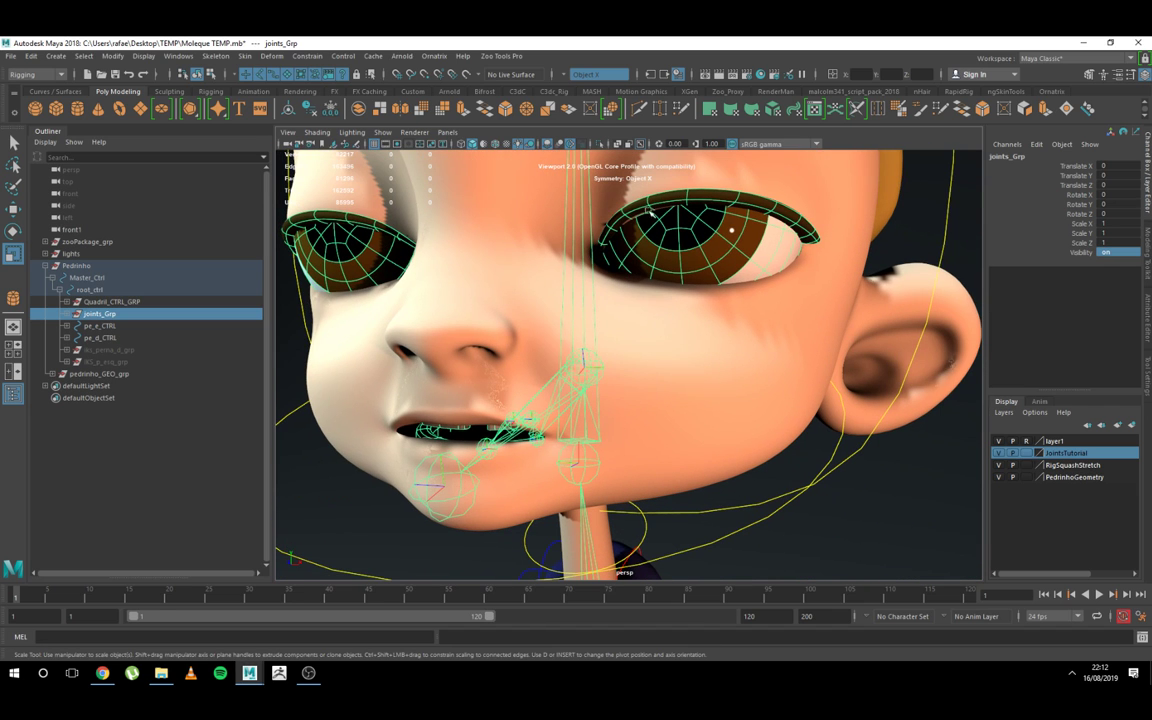
pyautogui.click(690, 228)
pyautogui.press('q')
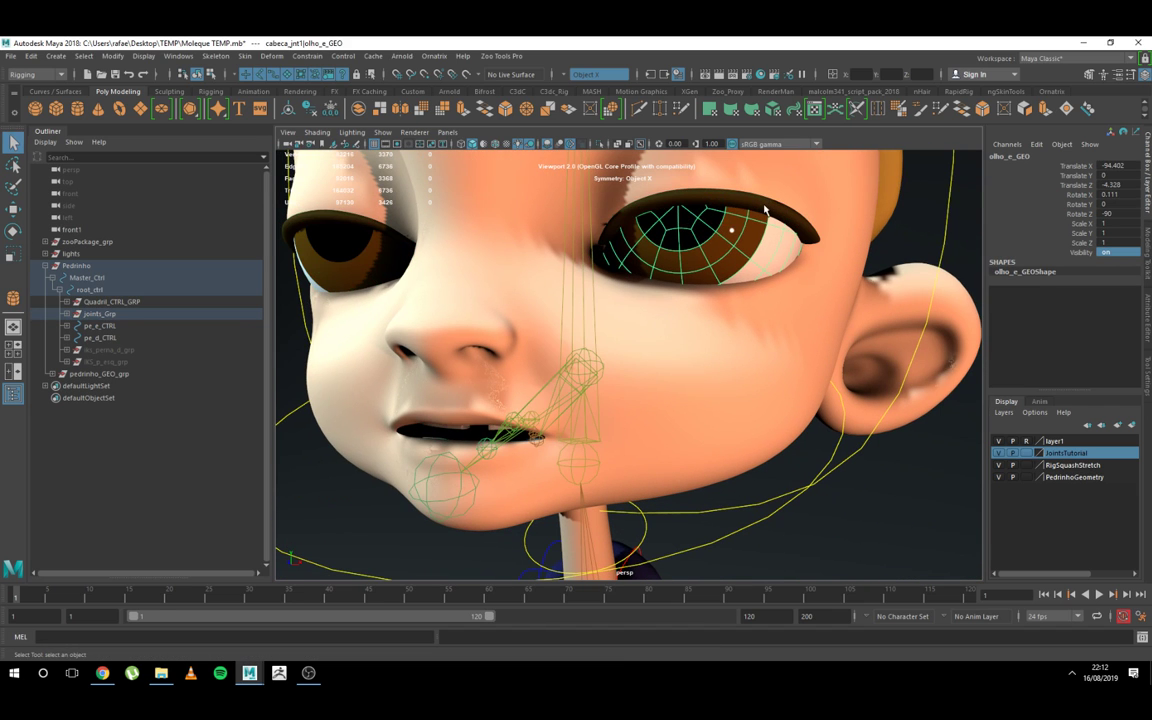
pyautogui.click(690, 192)
pyautogui.click(720, 235)
pyautogui.press('f')
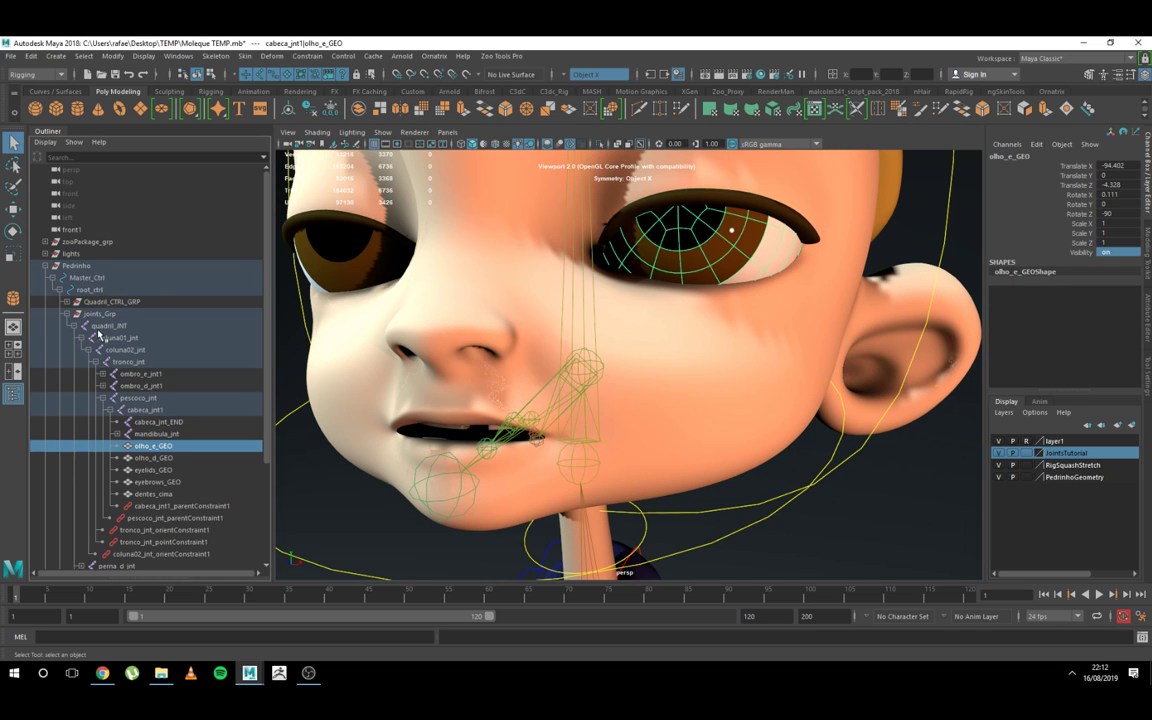
# Step: Move olho_e_GEO, olho_d_GEO, eyelids_GEO, eyebrows_GEO and dentes_cima out of cabeca_jnt1 to the top level of the scene
pyautogui.click(155, 458)
pyautogui.keyDown('ctrl'); pyautogui.click(152, 446); pyautogui.keyUp('ctrl')
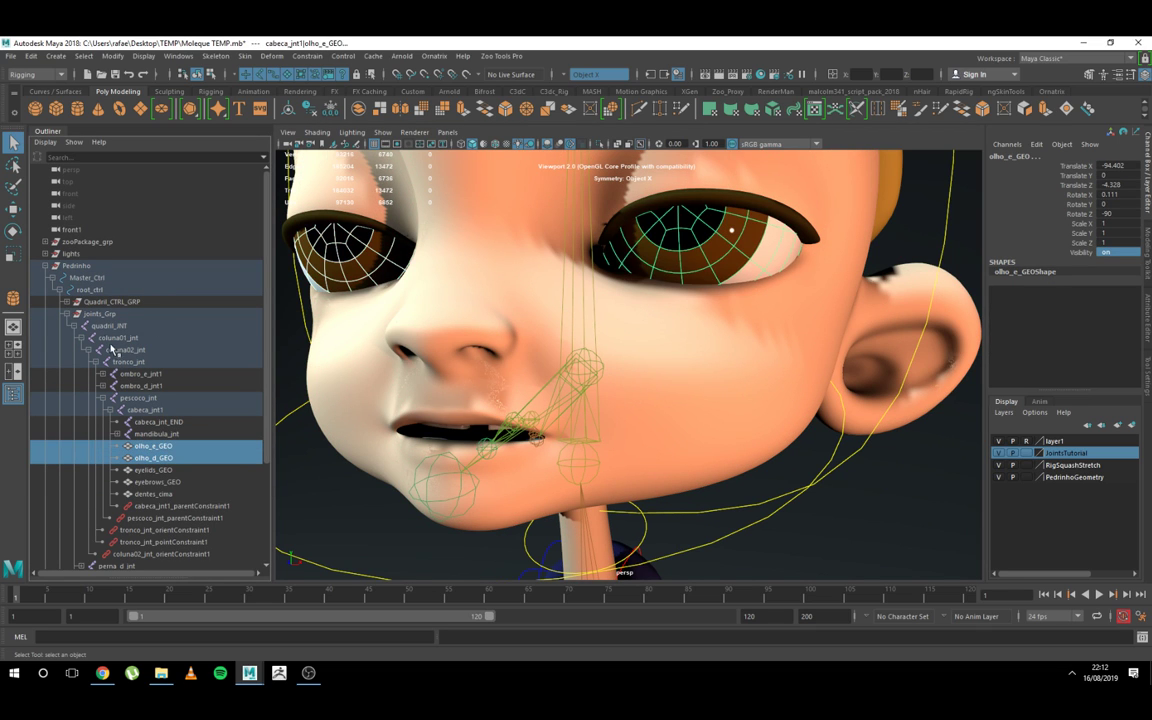
pyautogui.keyDown('shift'); pyautogui.click(157, 493); pyautogui.keyUp('shift')
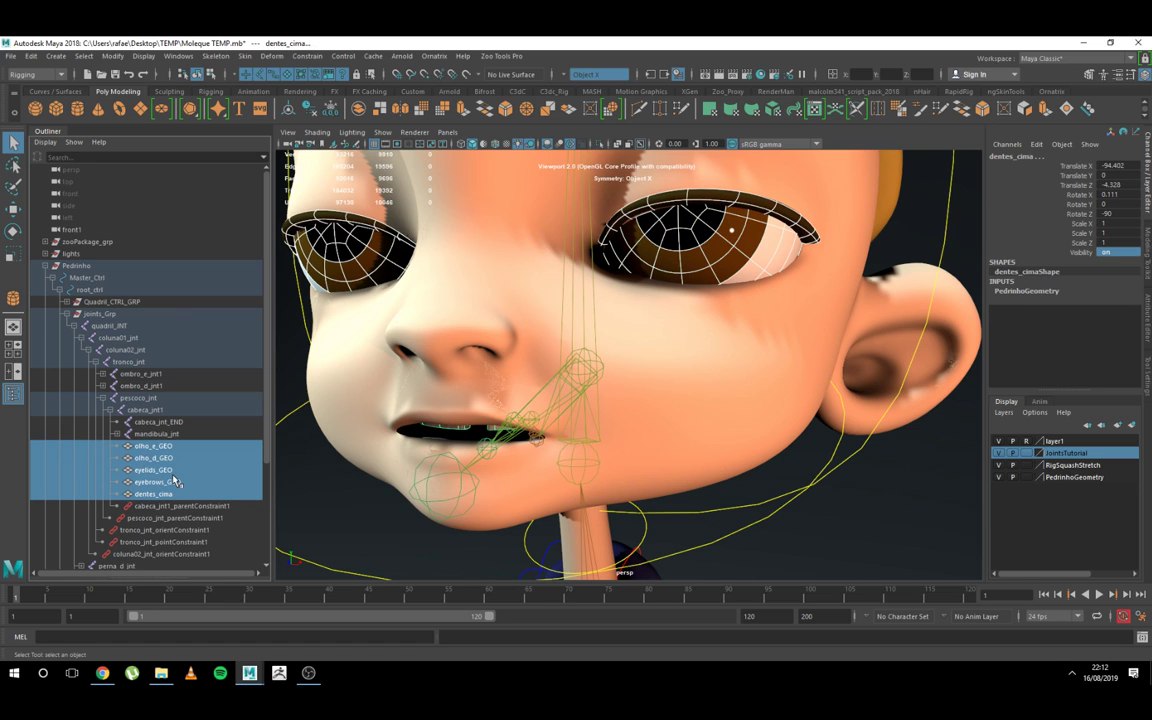
pyautogui.press('f')
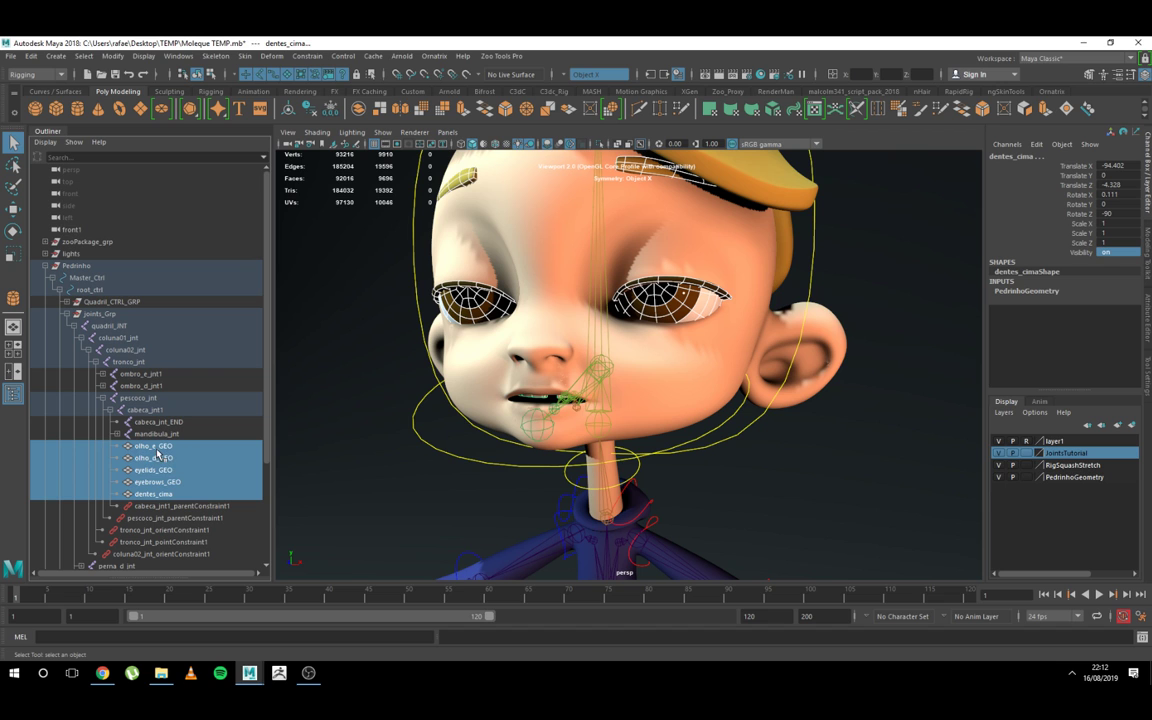
pyautogui.keyDown('alt'); pyautogui.moveTo(690, 318); pyautogui.dragTo(771, 303, button='right'); pyautogui.keyUp('alt')
pyautogui.keyDown('alt'); pyautogui.moveTo(771, 303); pyautogui.dragTo(728, 329); pyautogui.keyUp('alt')
pyautogui.keyDown('alt'); pyautogui.moveTo(592, 402); pyautogui.dragTo(583, 327, button='middle'); pyautogui.keyUp('alt')
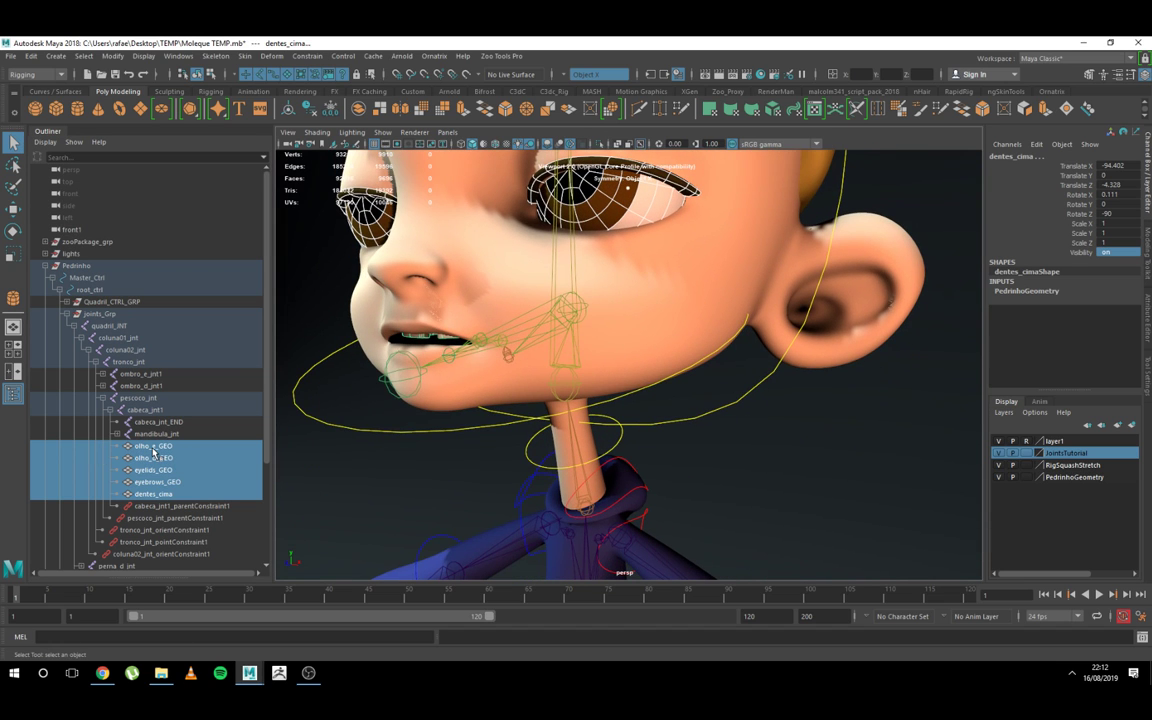
pyautogui.moveTo(149, 467); pyautogui.dragTo(93, 259, button='middle')
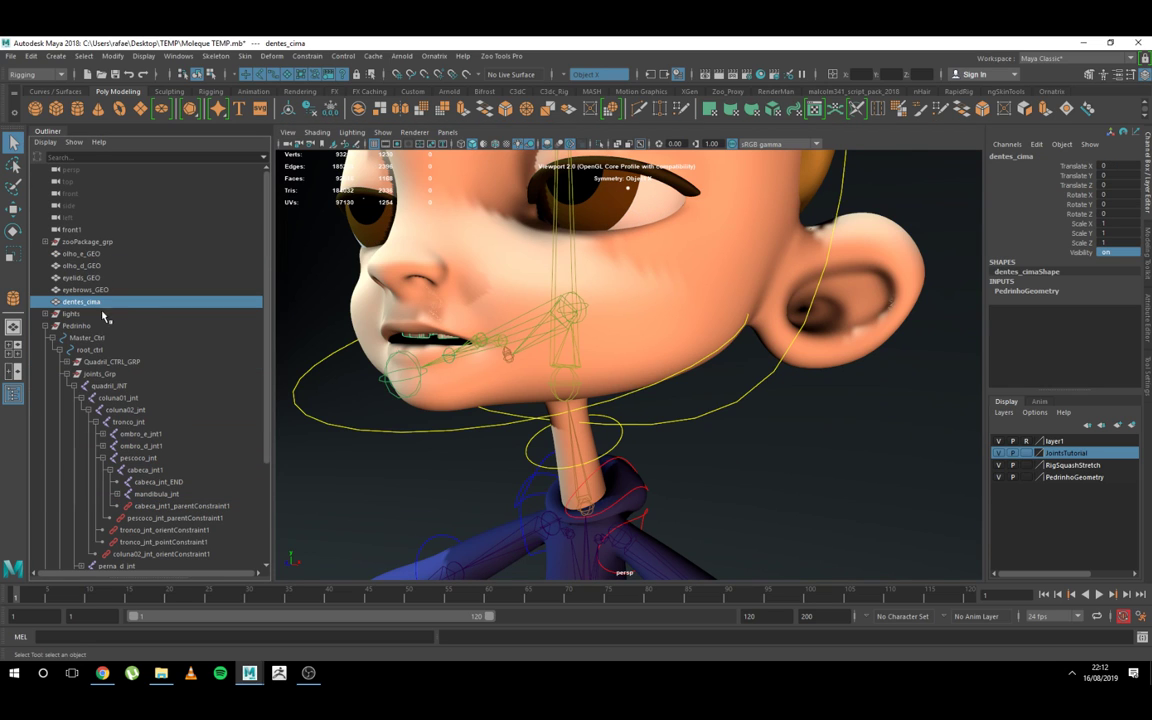
# Step: Parent the five loose face meshes, olho_e_GEO through dentes_cima, under pedrinho_GEO_grp, with the root_ctrl hierarchy collapsed
pyautogui.keyDown('shift'); pyautogui.click(78, 253); pyautogui.keyUp('shift')
pyautogui.scroll(-3, 120, 336)
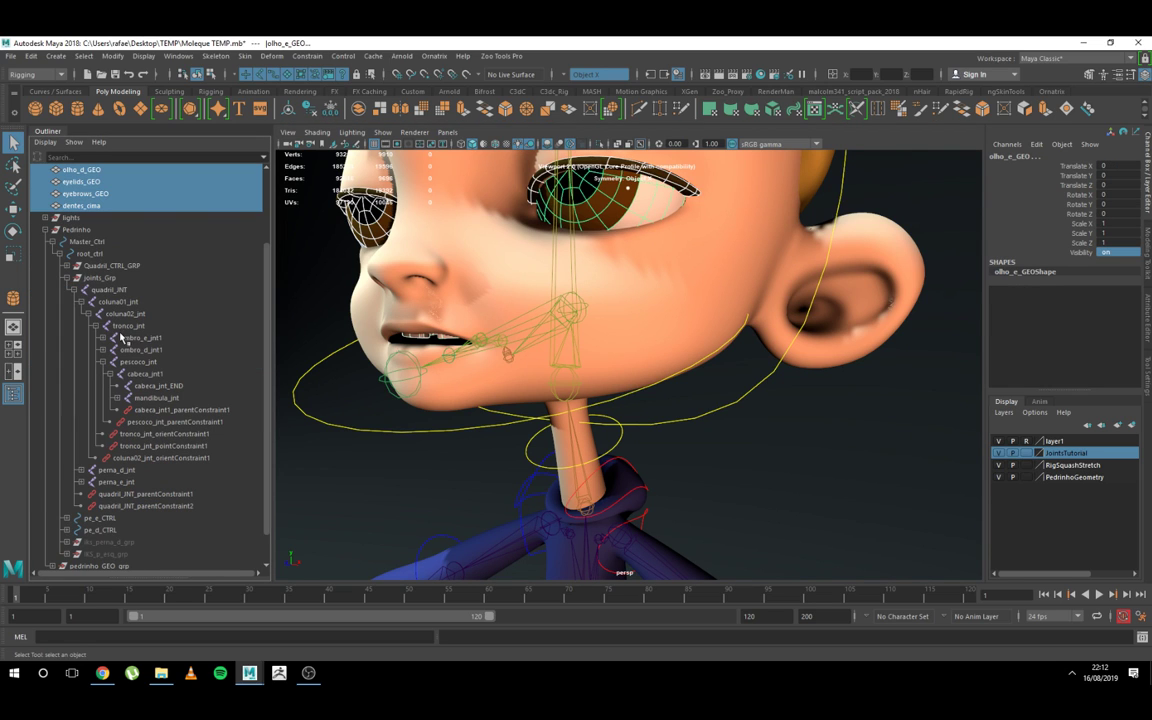
pyautogui.click(58, 253)
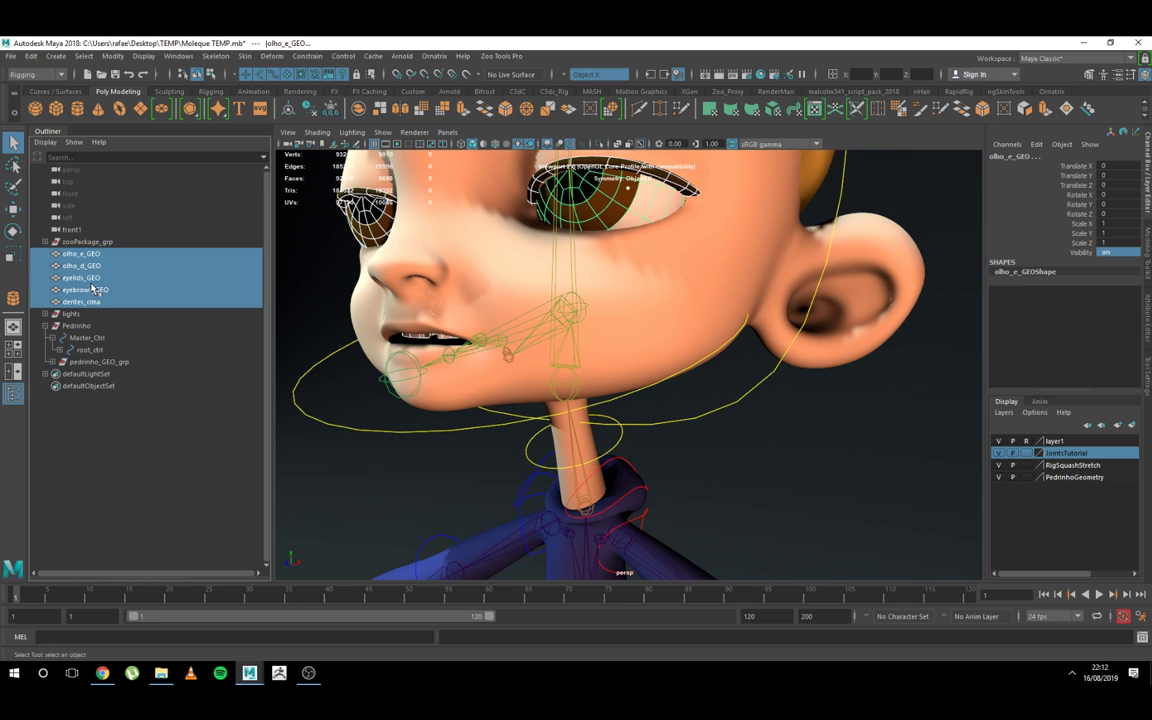
pyautogui.moveTo(93, 288); pyautogui.dragTo(100, 361, button='middle')
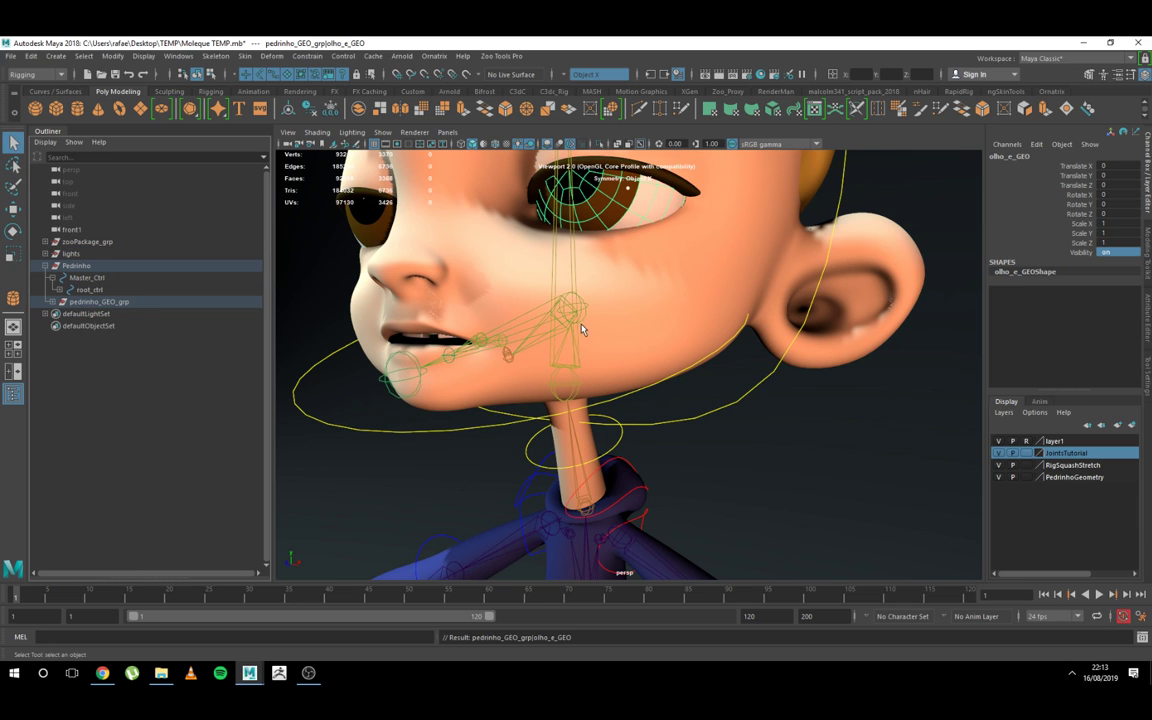
# Step: Parent-constrain the eye mesh olho_e_GEO to the head joint cabeca_jnt1
pyautogui.keyDown('alt'); pyautogui.moveTo(583, 329); pyautogui.dragTo(585, 399, button='right'); pyautogui.keyUp('alt')
pyautogui.click(566, 426)
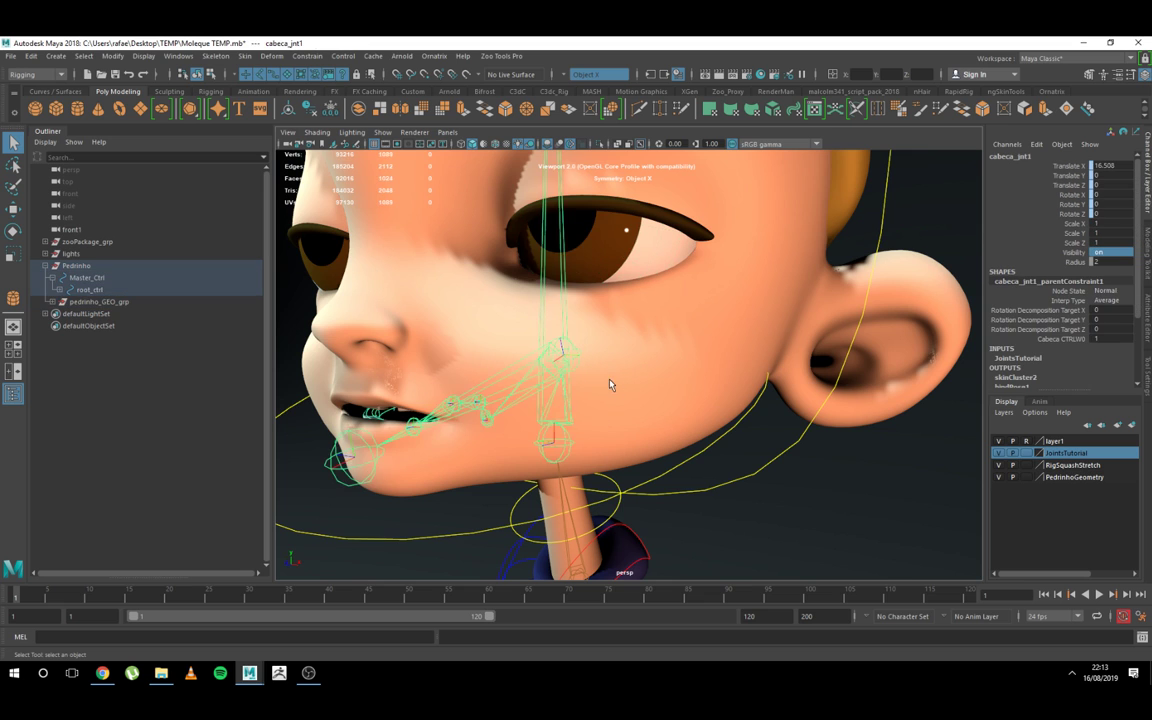
pyautogui.keyDown('alt'); pyautogui.moveTo(608, 358); pyautogui.dragTo(572, 343); pyautogui.keyUp('alt')
pyautogui.click(601, 250)
pyautogui.moveTo(630, 311)
pyautogui.keyDown('alt'); pyautogui.mouseDown()
pyautogui.moveTo(620, 311)
pyautogui.moveTo(642, 311)
pyautogui.mouseUp(); pyautogui.keyUp('alt')
pyautogui.click(305, 55)
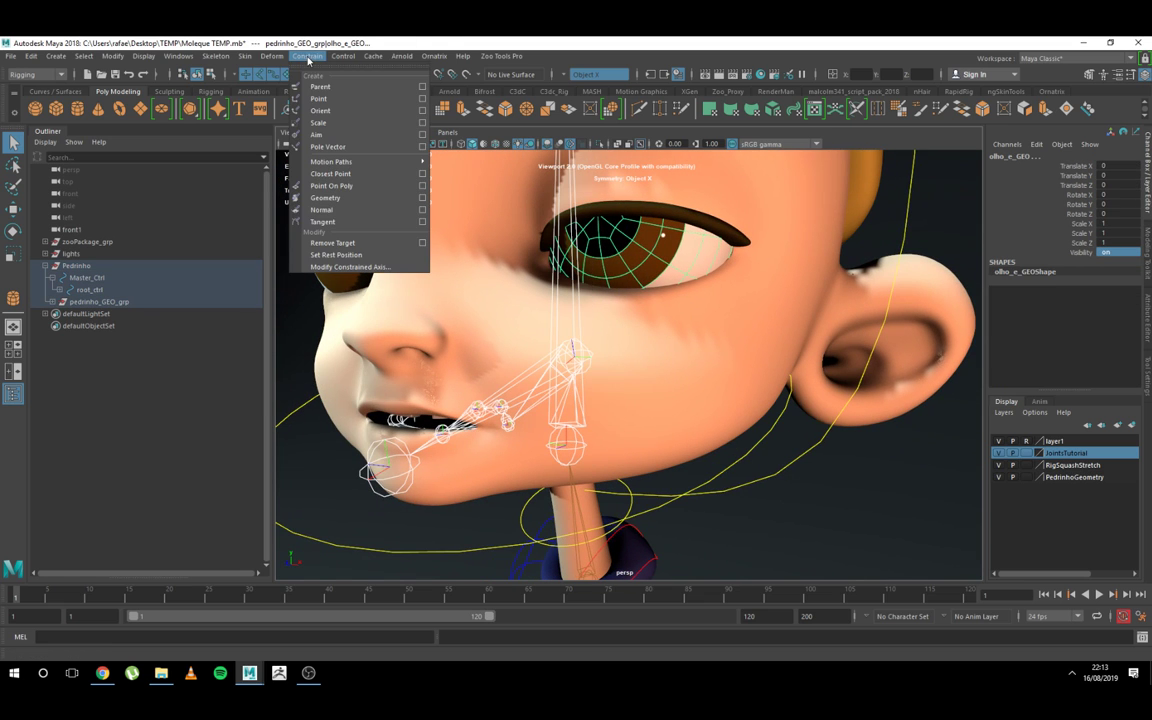
pyautogui.click(312, 80)
pyautogui.keyDown('alt'); pyautogui.moveTo(363, 366); pyautogui.dragTo(355, 350); pyautogui.keyUp('alt')
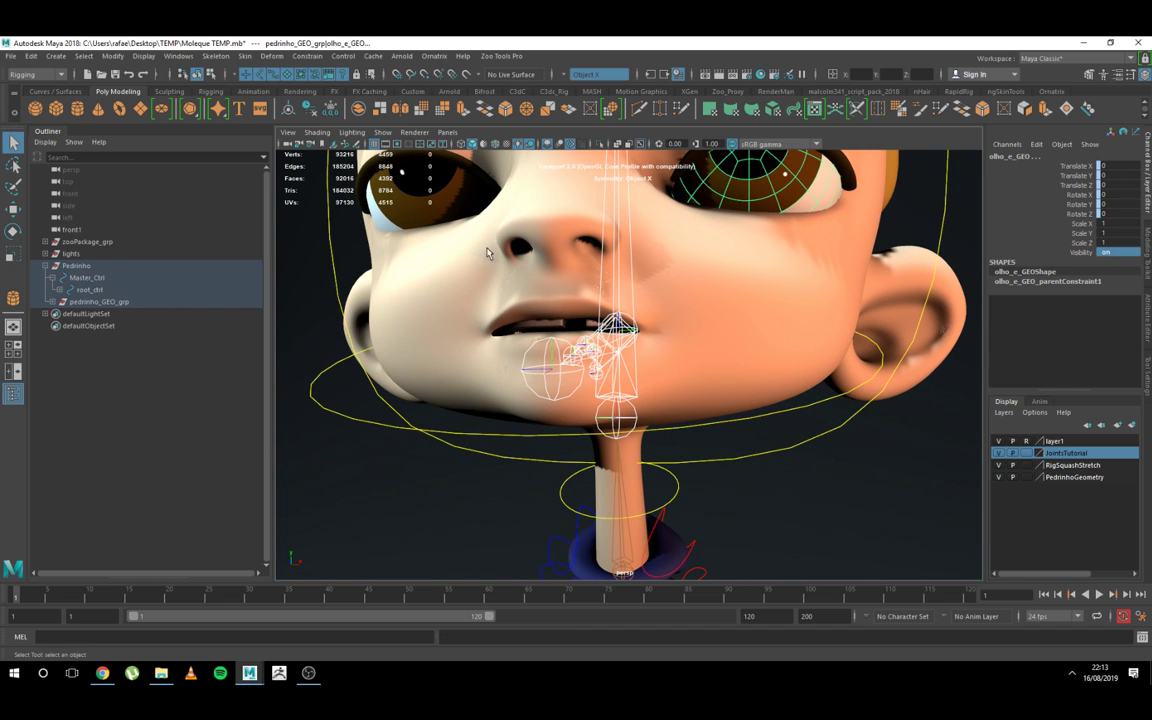
# Step: Parent-constrain the other eye mesh olho_d_GEO to cabeca_jnt1
pyautogui.click(620, 416)
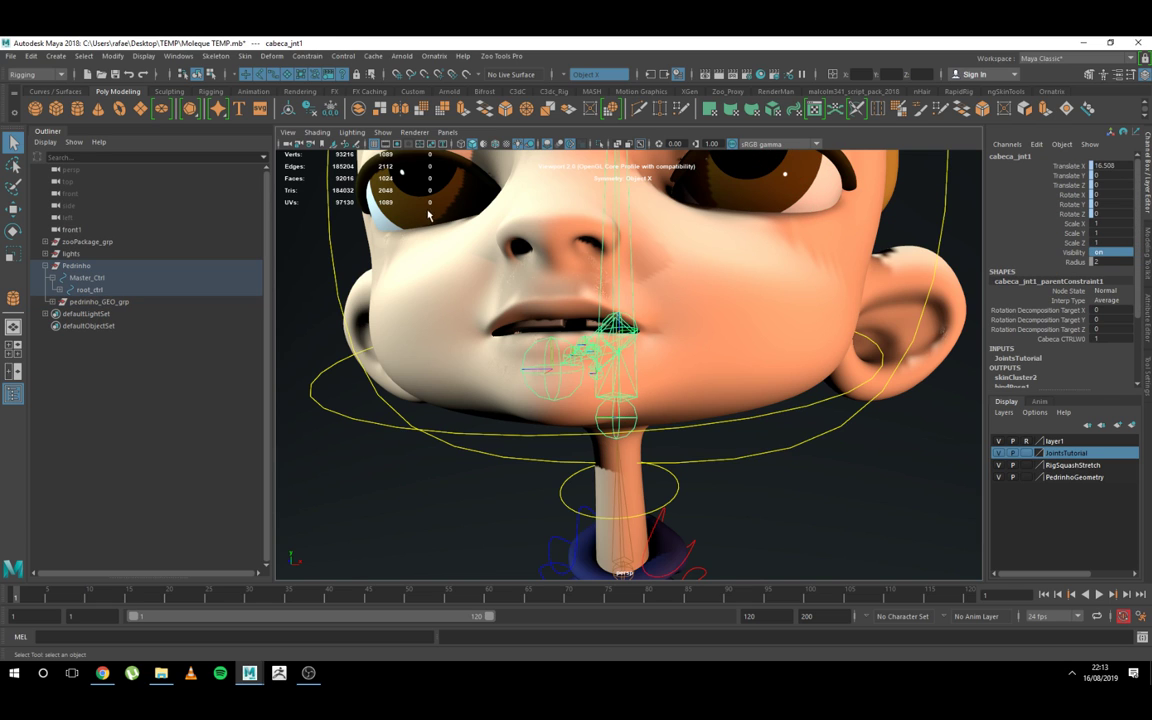
pyautogui.keyDown('alt'); pyautogui.moveTo(449, 214); pyautogui.dragTo(427, 230); pyautogui.keyUp('alt')
pyautogui.click(427, 230)
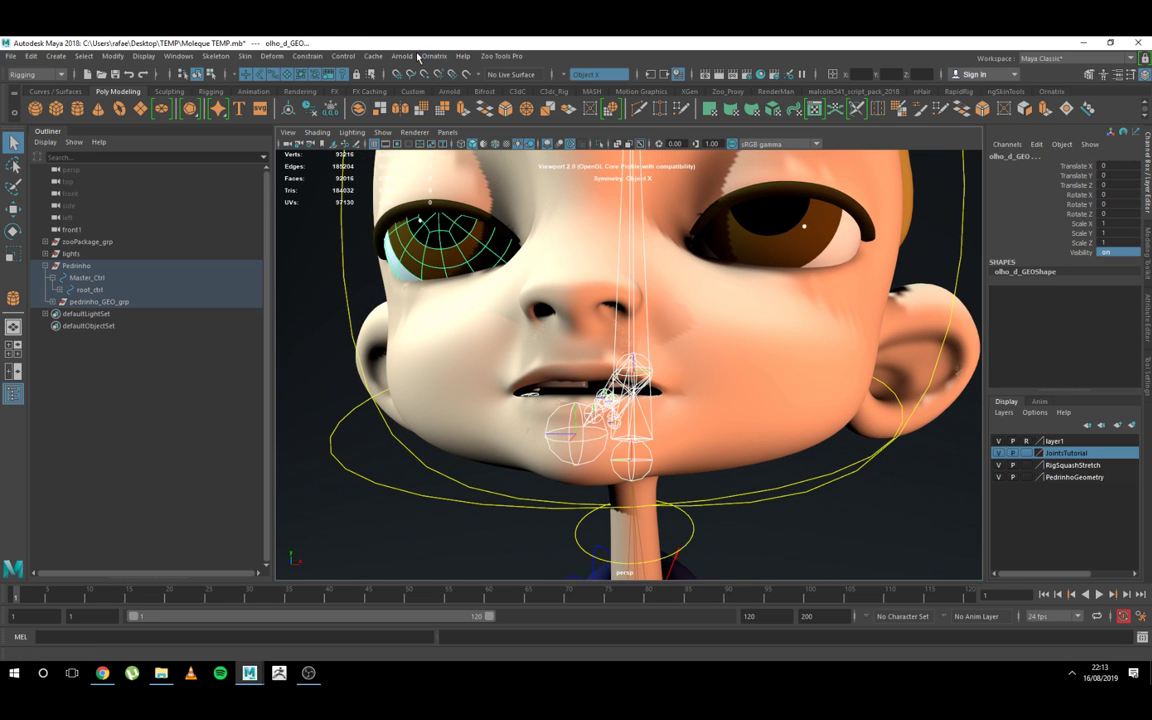
pyautogui.click(321, 57)
pyautogui.click(322, 88)
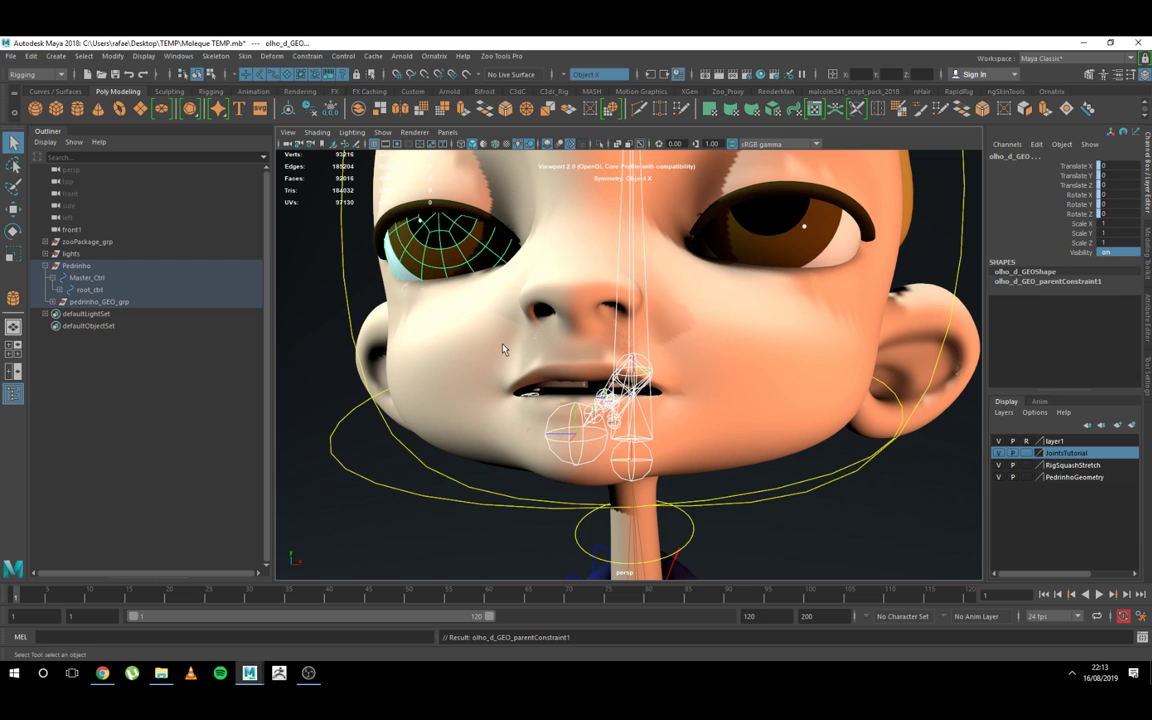
# Step: Parent-constrain eyelids_GEO to cabeca_jnt1 by repeating the last constraint command
pyautogui.click(651, 464)
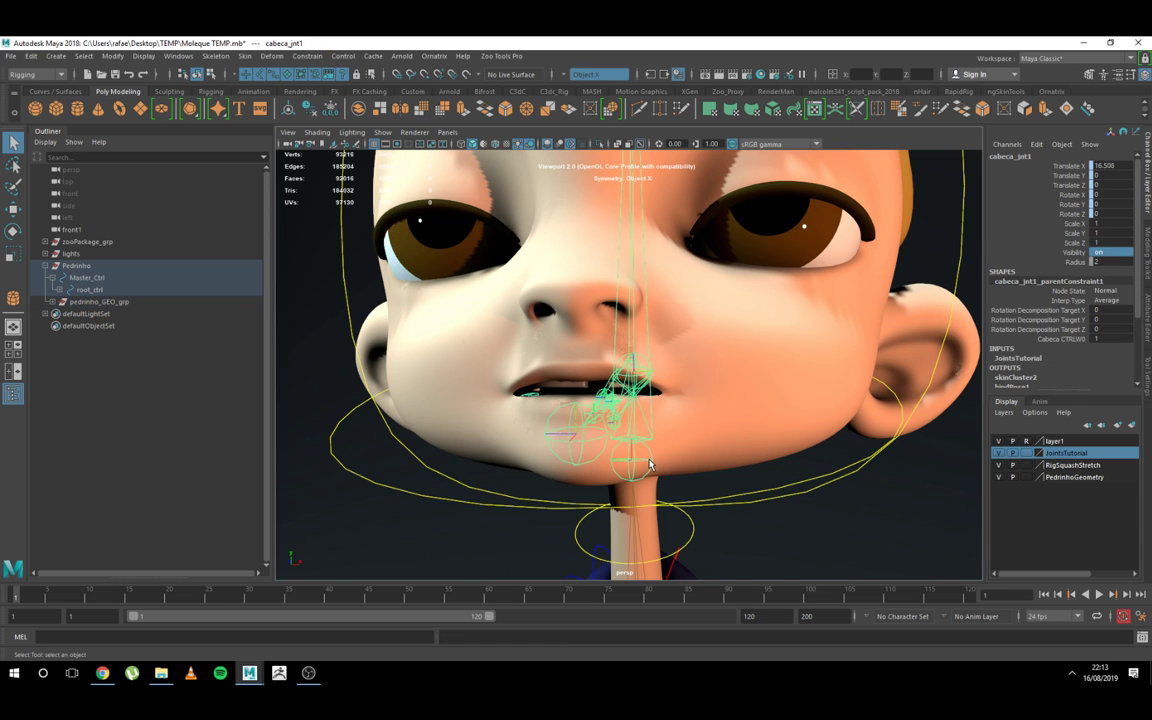
pyautogui.keyDown('shift'); pyautogui.click(744, 197); pyautogui.keyUp('shift')
pyautogui.press('g')
pyautogui.keyDown('alt'); pyautogui.moveTo(702, 393); pyautogui.dragTo(689, 339, button='middle'); pyautogui.keyUp('alt')
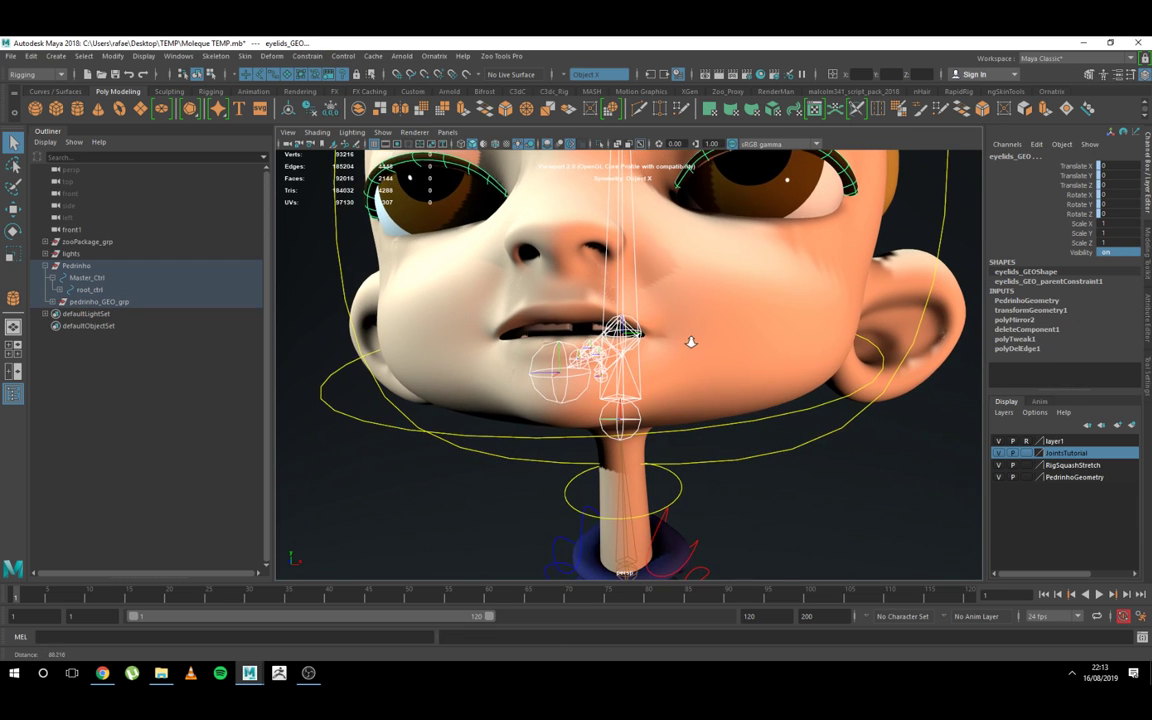
# Step: Try to parent-constrain the upper teeth to cabeca_jnt1, and clear the selection
pyautogui.click(582, 350)
pyautogui.click(620, 407)
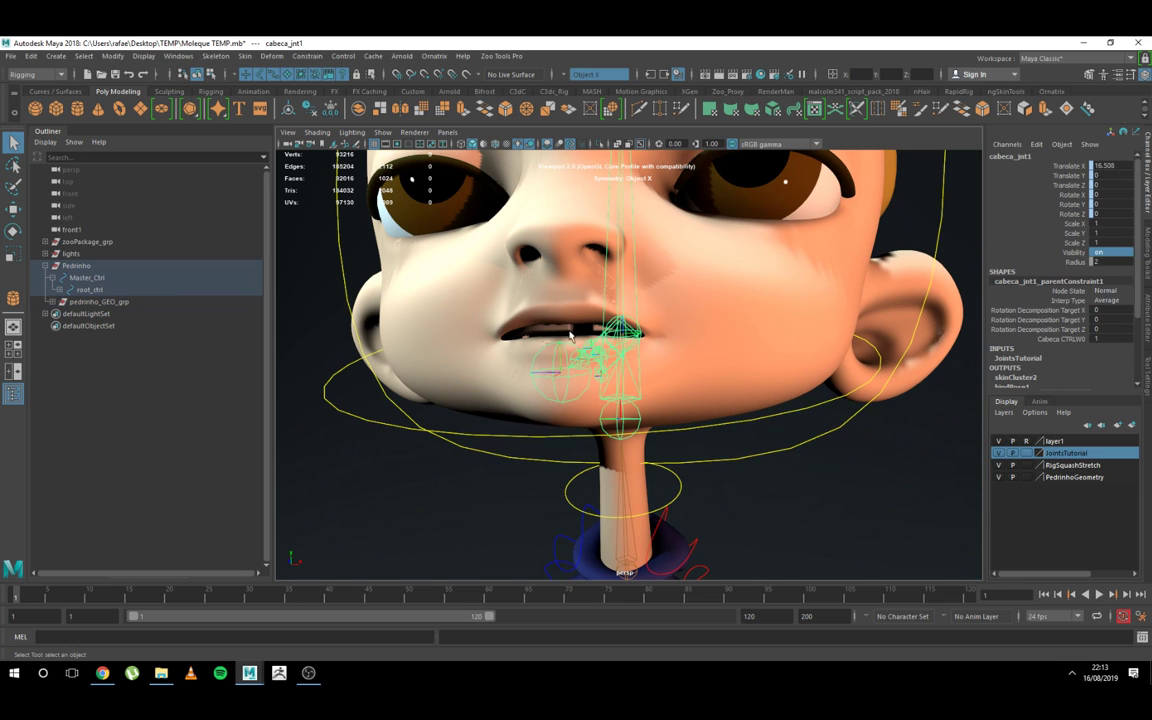
pyautogui.keyDown('shift'); pyautogui.click(566, 331); pyautogui.keyUp('shift')
pyautogui.scroll(-5, 733, 475)
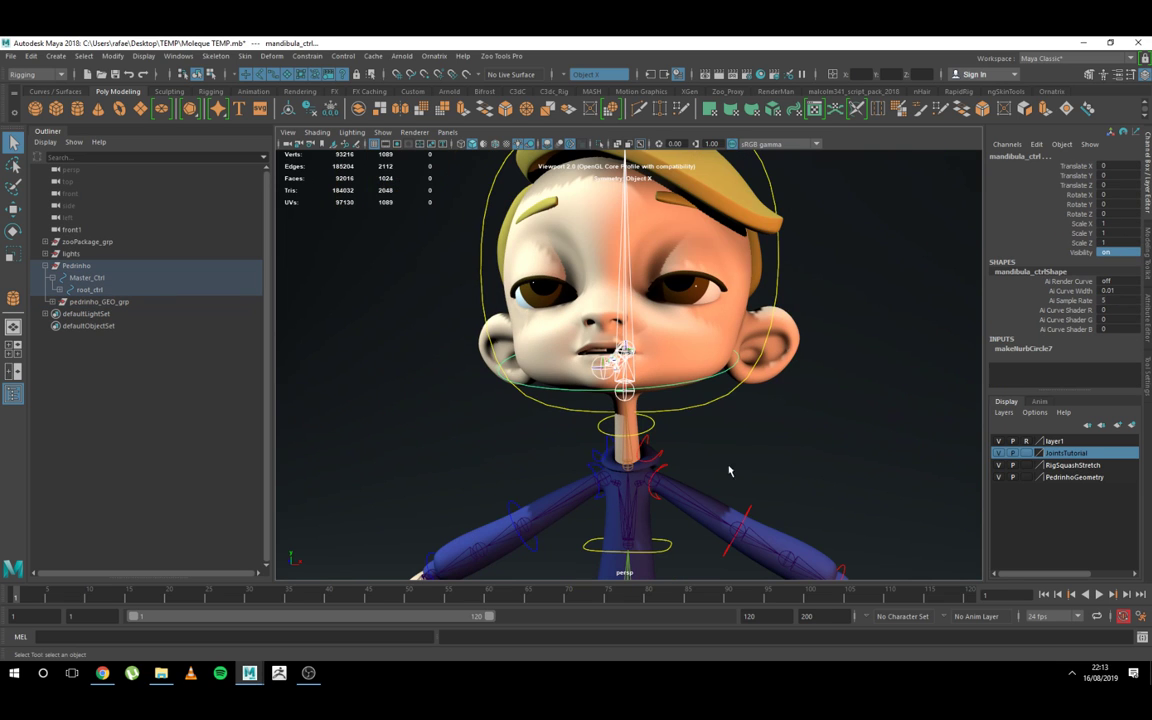
pyautogui.click(803, 430)
pyautogui.scroll(-6, 803, 430)
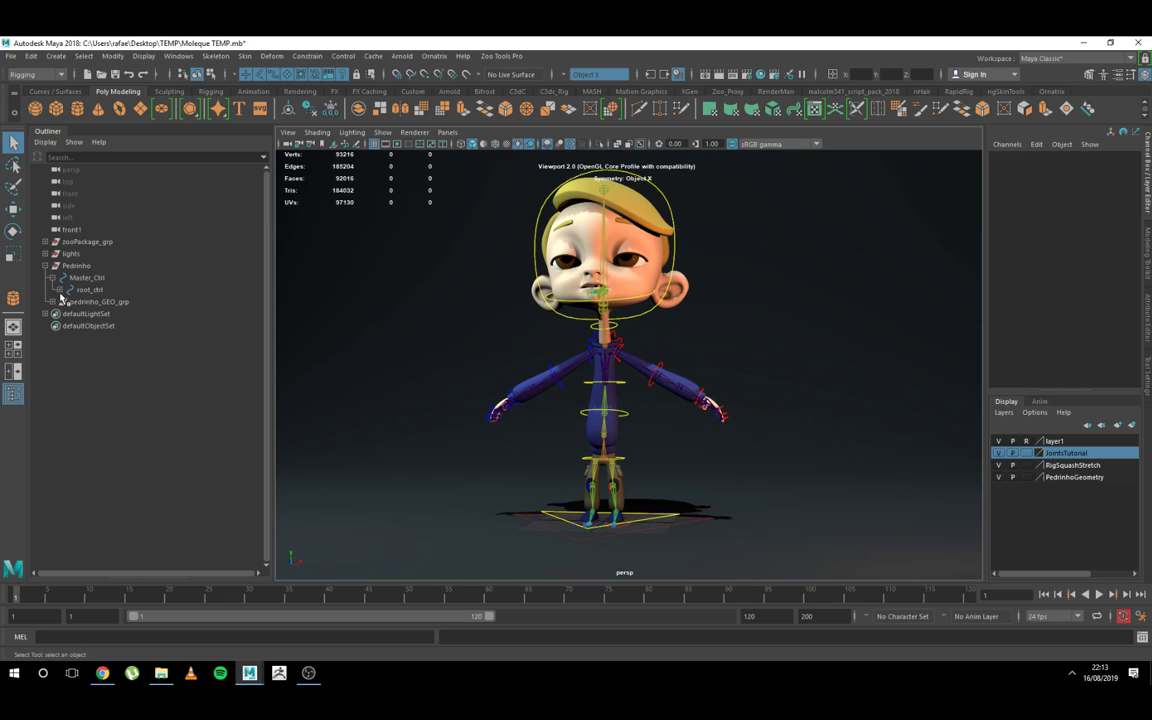
# Step: Locate and collapse joints_Grp, hide it by setting its Visibility to 0, and clear the selection
pyautogui.click(604, 457)
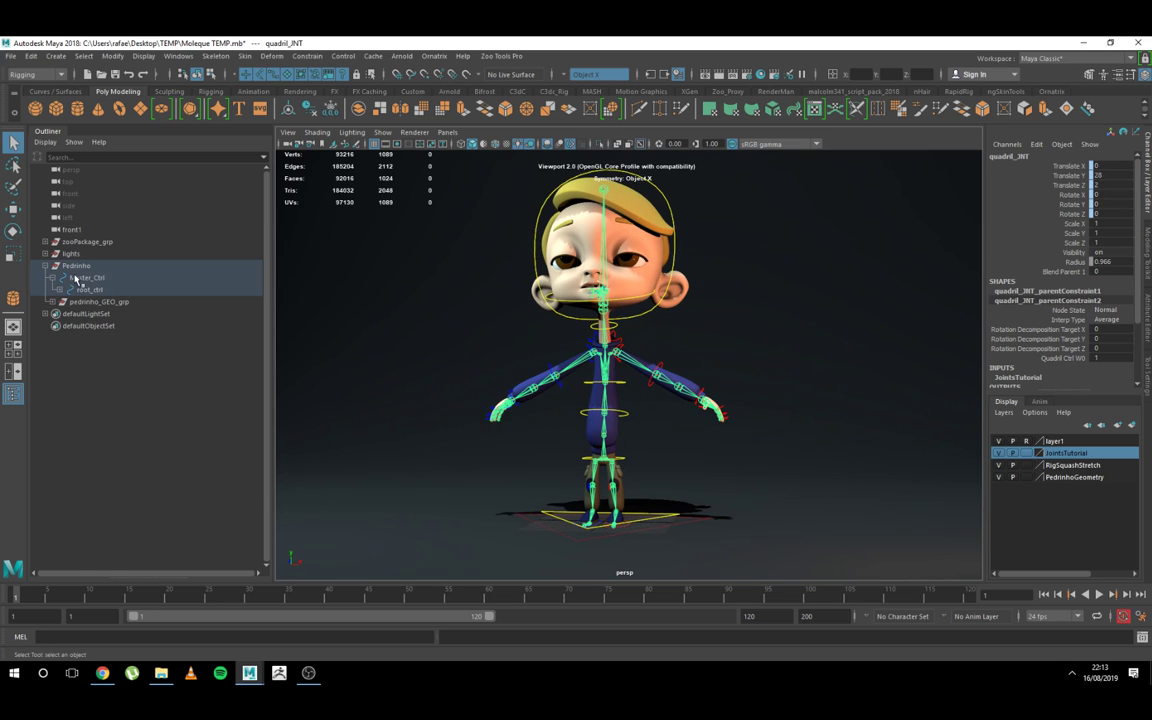
pyautogui.press('f')
pyautogui.click(65, 315)
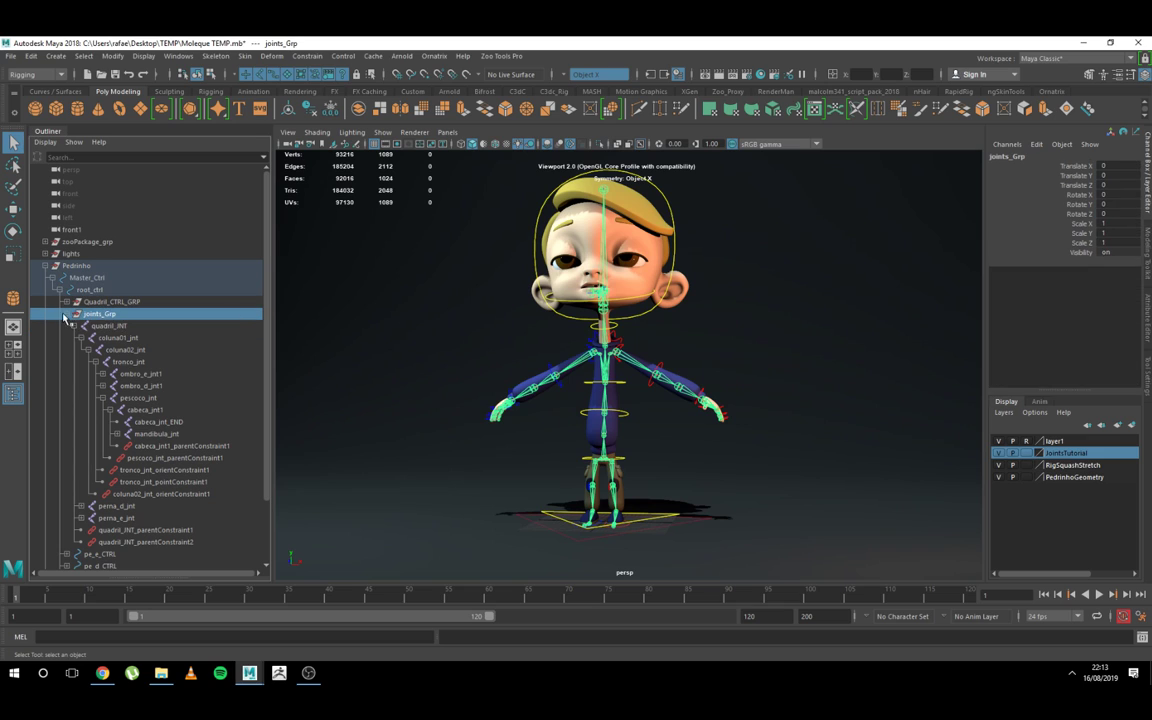
pyautogui.click(64, 314)
pyautogui.doubleClick(1120, 252)
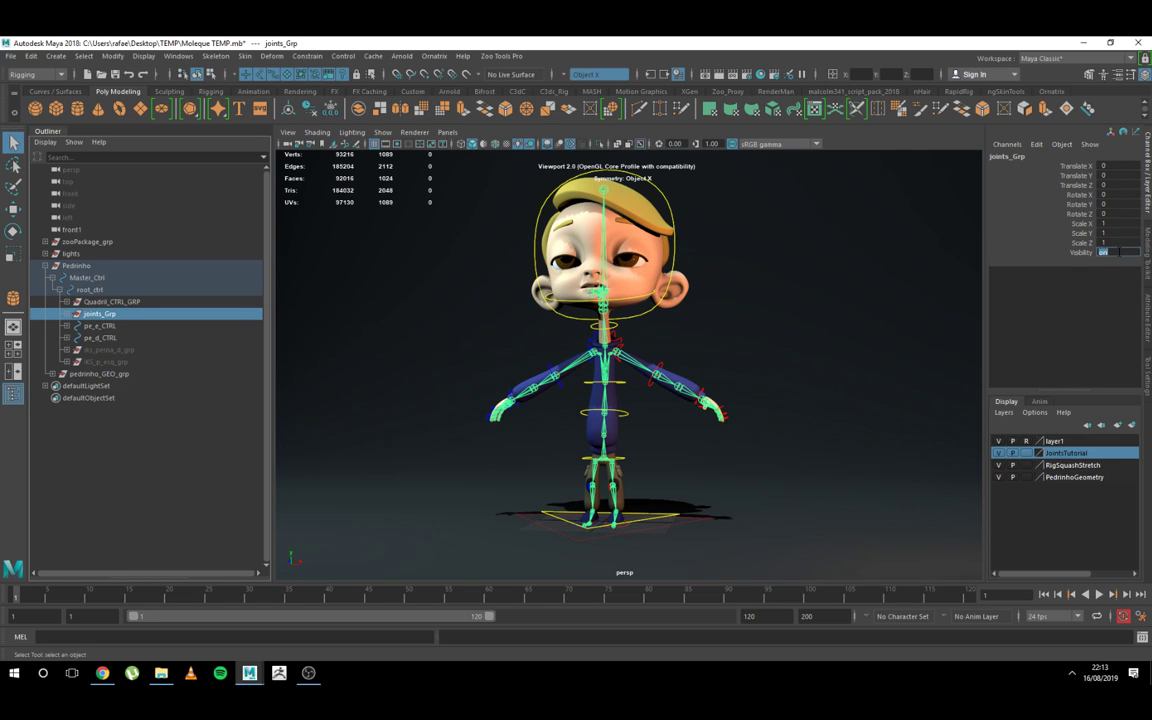
pyautogui.write('0')
pyautogui.press('Return')
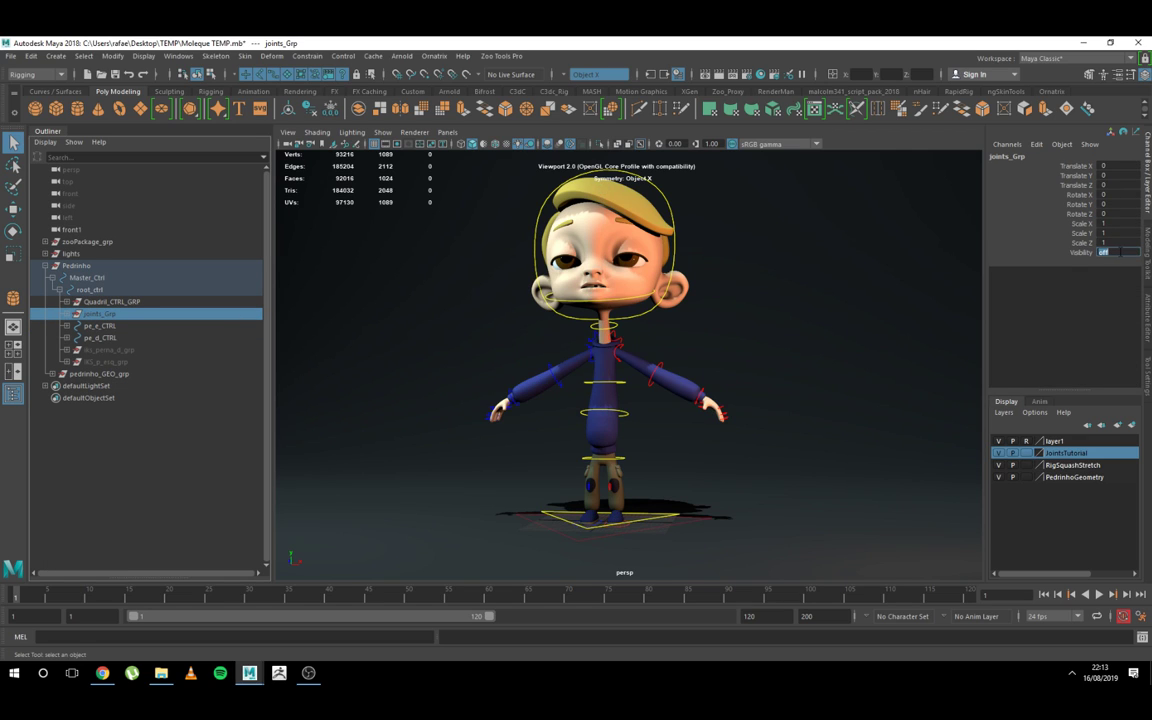
pyautogui.click(870, 282)
# Step: Test-rotate the head control cabeca_CTRL by about -16.6 degrees in X, and undo the rotation
pyautogui.keyDown('alt'); pyautogui.moveTo(672, 405); pyautogui.dragTo(765, 400, button='right'); pyautogui.keyUp('alt')
pyautogui.keyDown('alt'); pyautogui.moveTo(735, 330); pyautogui.dragTo(584, 232); pyautogui.keyUp('alt')
pyautogui.keyDown('alt'); pyautogui.moveTo(617, 258); pyautogui.dragTo(630, 298, button='middle'); pyautogui.keyUp('alt')
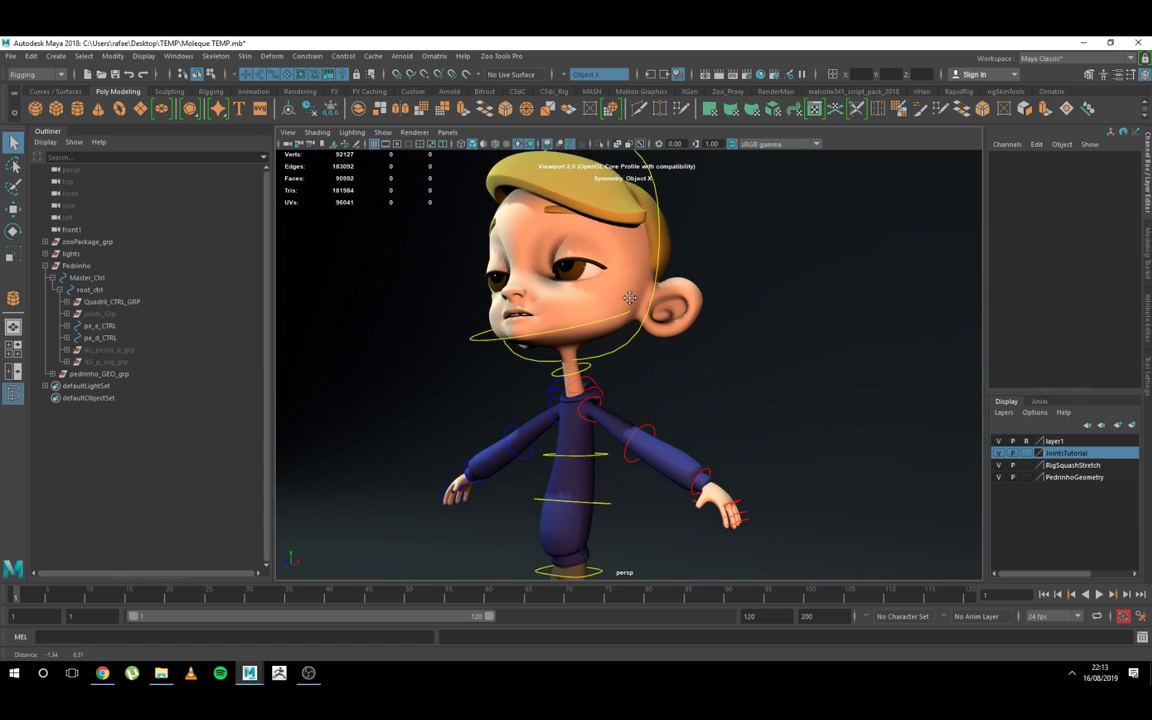
pyautogui.keyDown('alt'); pyautogui.moveTo(630, 298); pyautogui.dragTo(597, 318); pyautogui.keyUp('alt')
pyautogui.click(644, 212)
pyautogui.press('e')
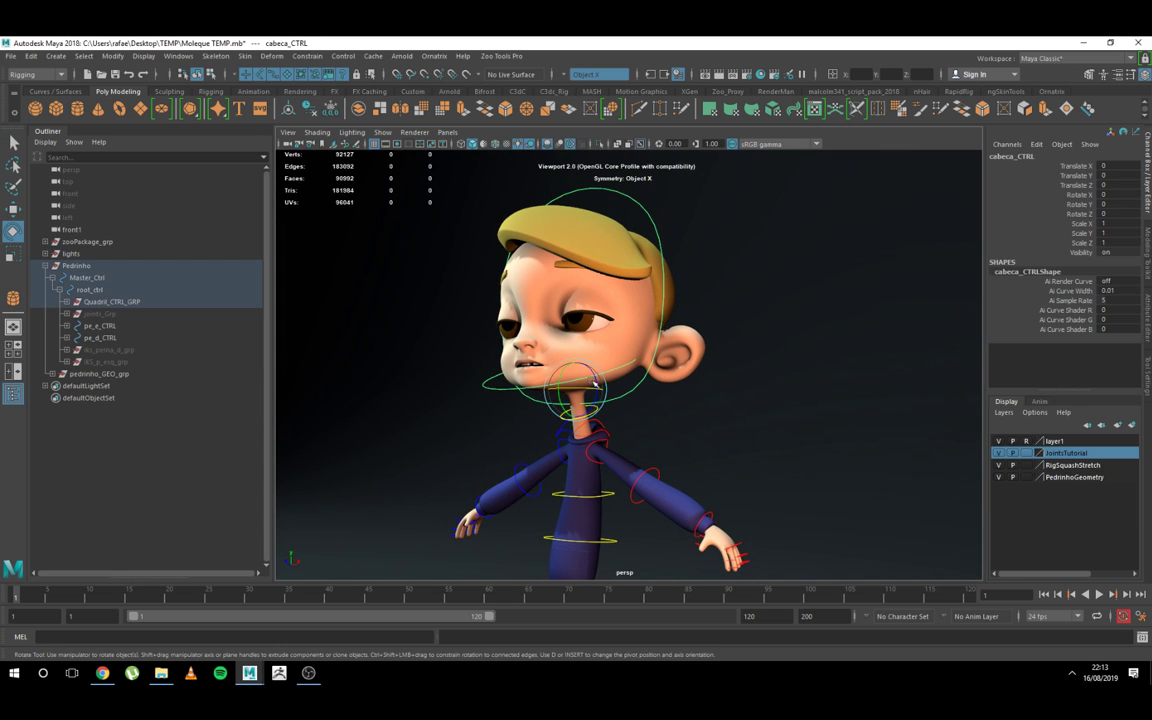
pyautogui.moveTo(538, 348); pyautogui.dragTo(585, 383)
pyautogui.hotkey('ctrl', 'z')
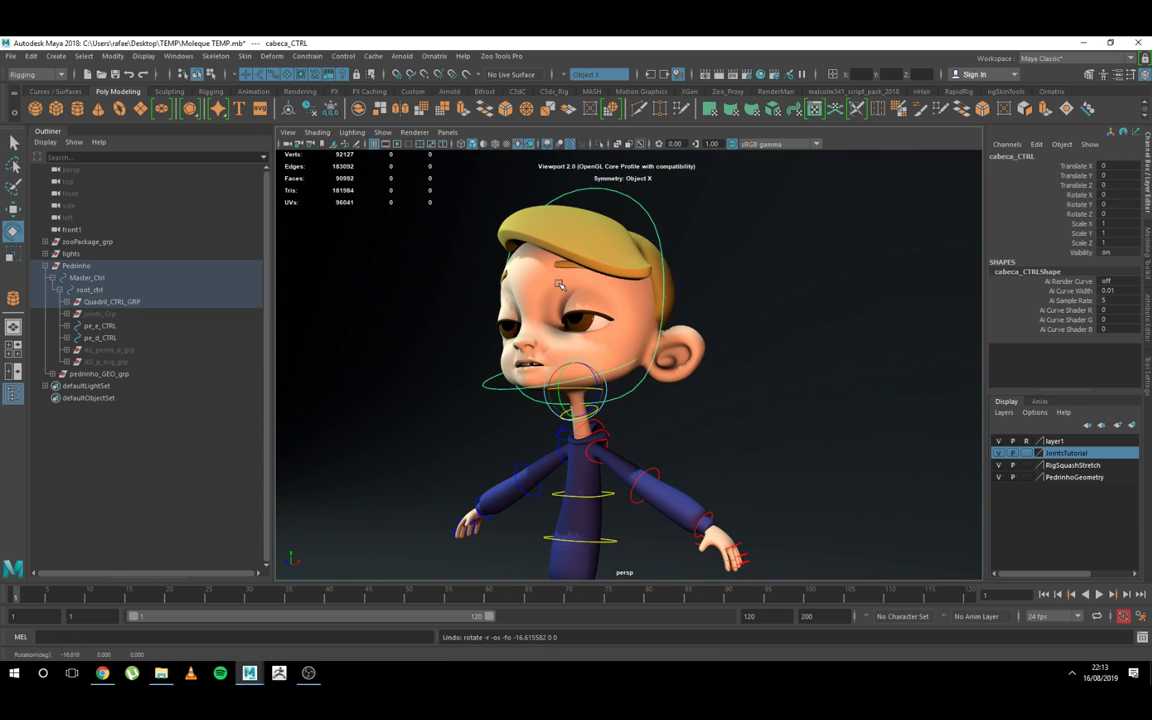
# Step: Apply a Wrap deformer that binds eyebrows_GEO to head_GEO
pyautogui.press('q')
pyautogui.click(551, 268)
pyautogui.click(551, 274)
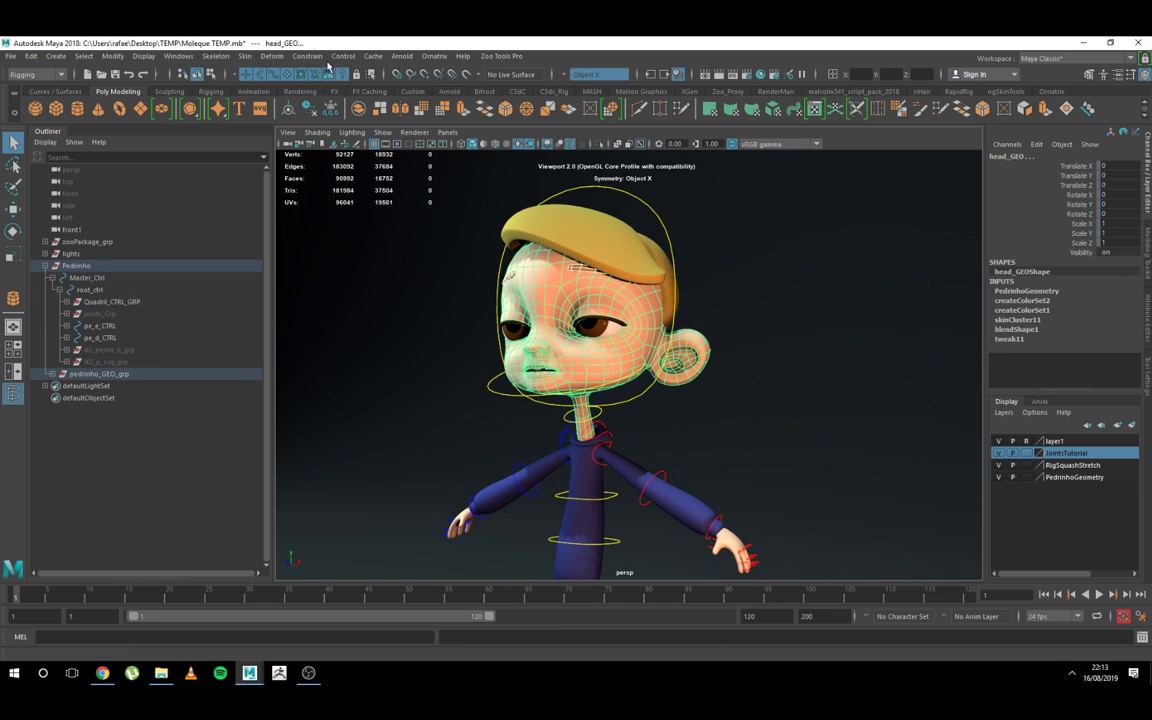
pyautogui.click(272, 55)
pyautogui.click(300, 158)
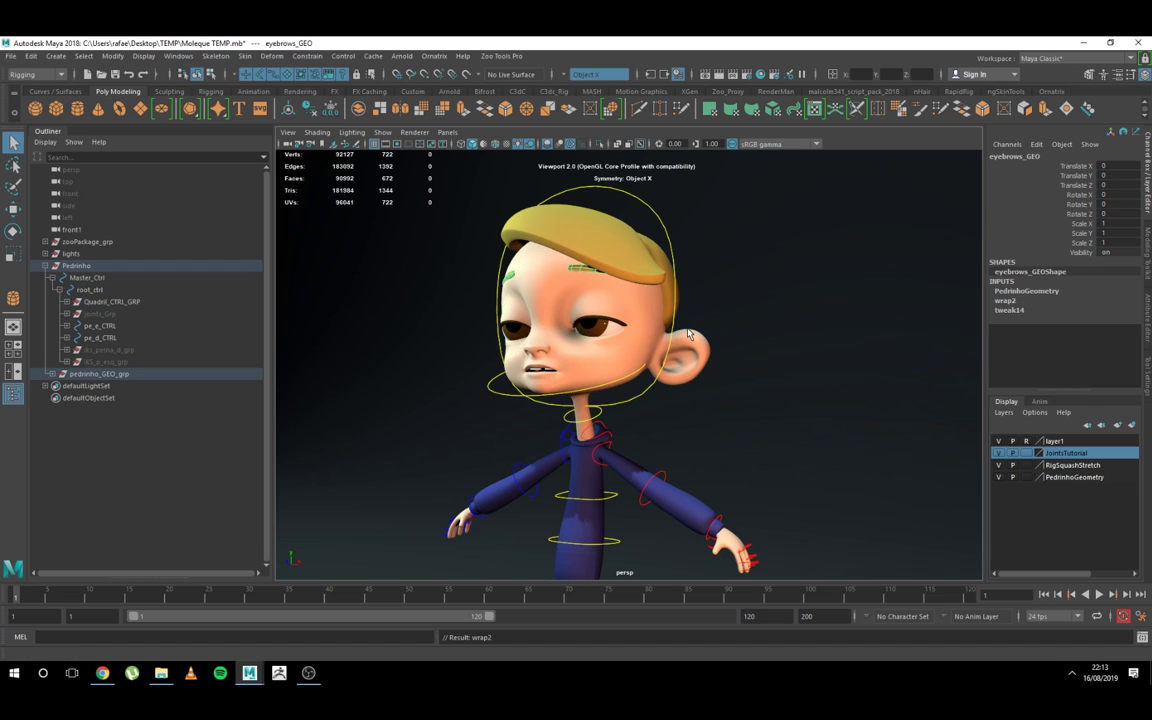
# Step: Test-rotate cabeca_CTRL to check that the eyebrows follow the head, and undo the rotation
pyautogui.click(621, 297)
pyautogui.click(672, 256)
pyautogui.press('e')
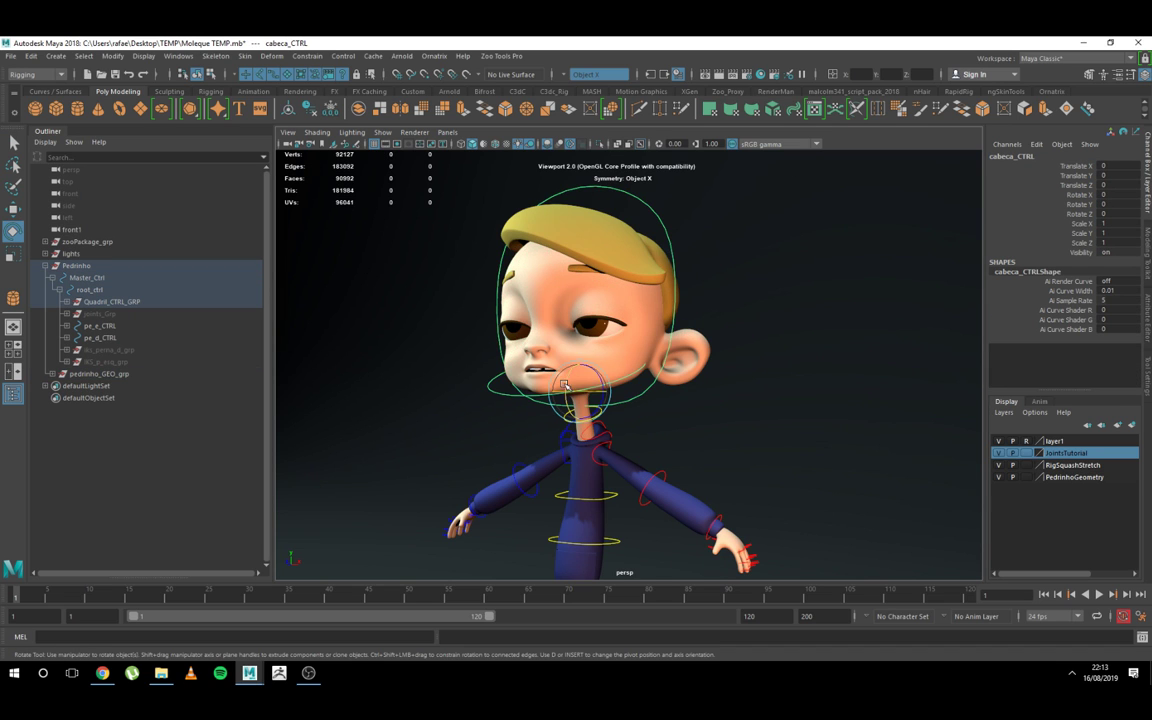
pyautogui.moveTo(520, 350); pyautogui.dragTo(567, 365)
pyautogui.hotkey('ctrl', 'z')
pyautogui.press('q')
pyautogui.scroll(-2, 632, 427)
pyautogui.keyDown('alt'); pyautogui.moveTo(632, 427); pyautogui.dragTo(627, 373, button='middle'); pyautogui.keyUp('alt')
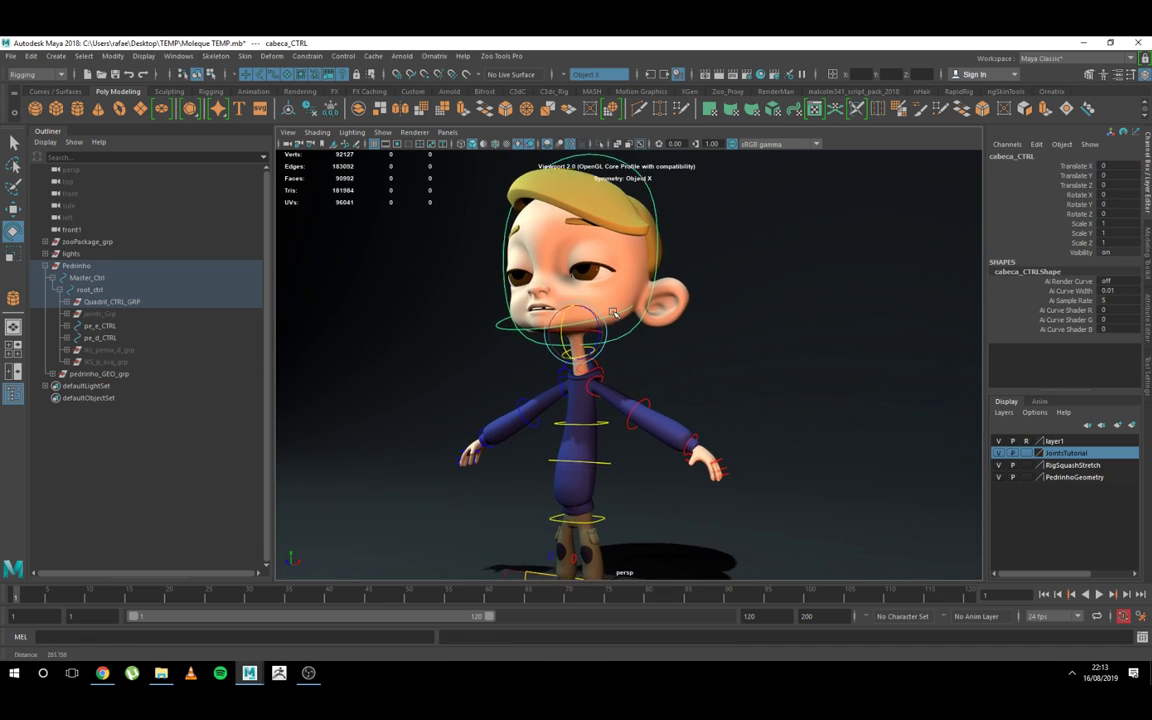
# Step: Test-rotate the shoulder control ombro_e_ctrl by about 7.69 degrees in Z, undo it, and collapse the Pedrinho group
pyautogui.click(603, 377)
pyautogui.press('e')
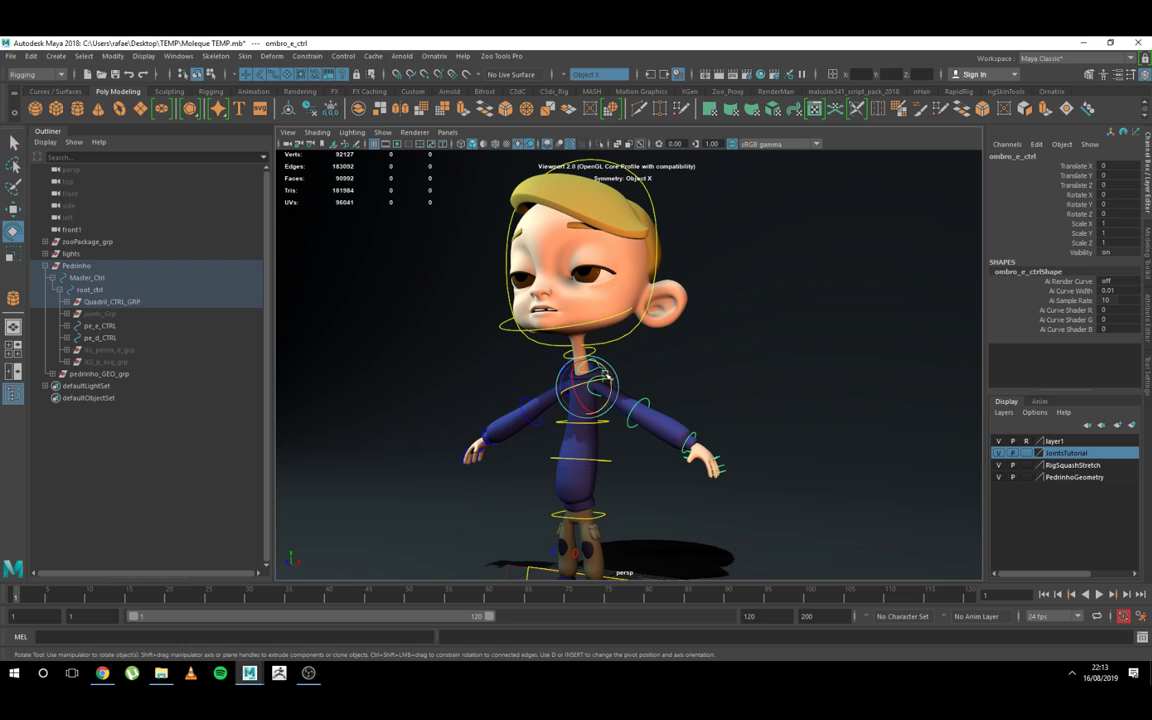
pyautogui.moveTo(605, 375); pyautogui.dragTo(602, 367)
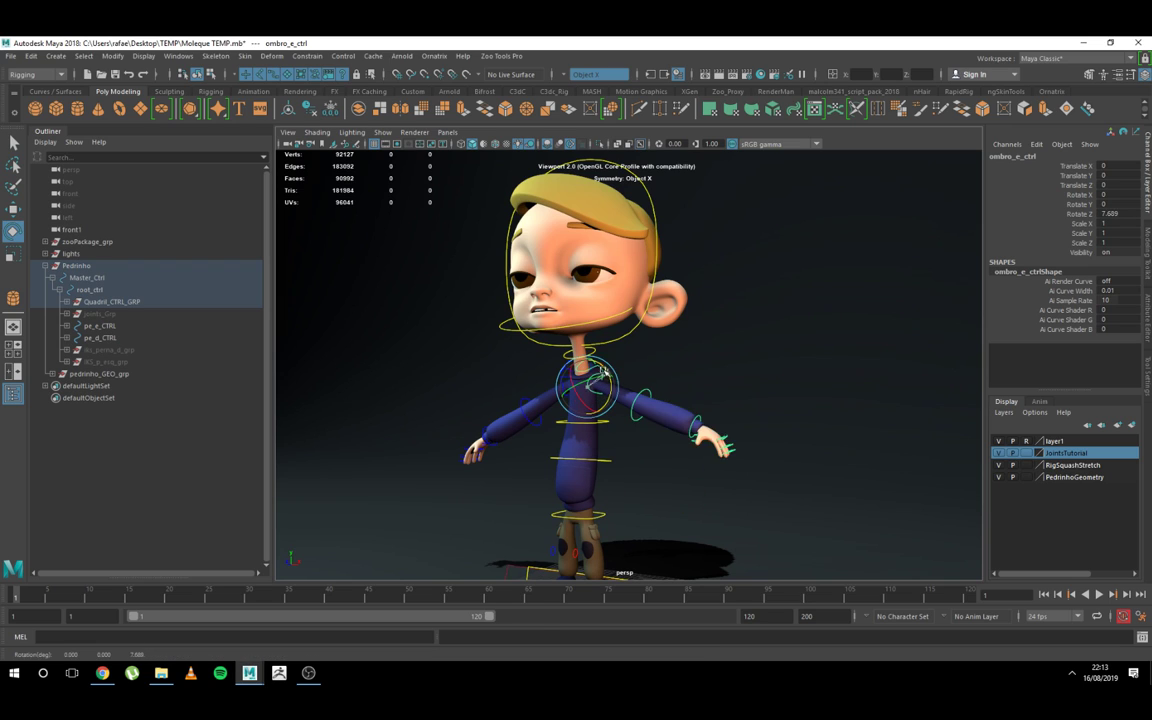
pyautogui.hotkey('ctrl', 'z')
pyautogui.click(44, 266)
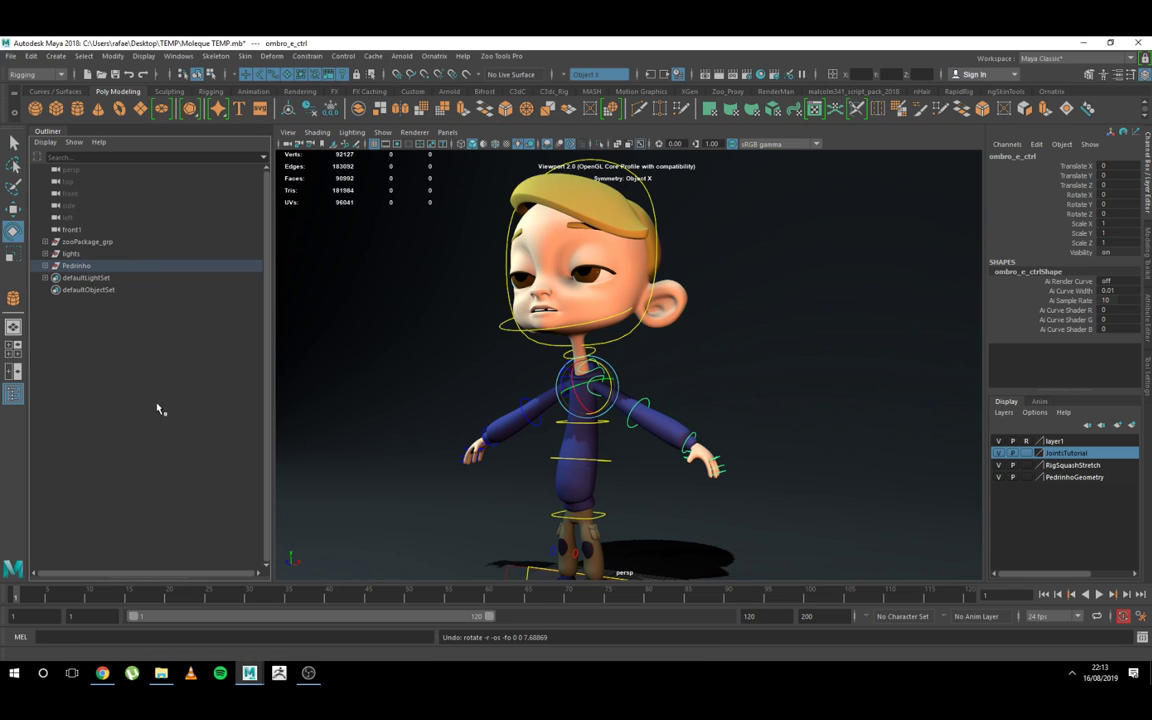